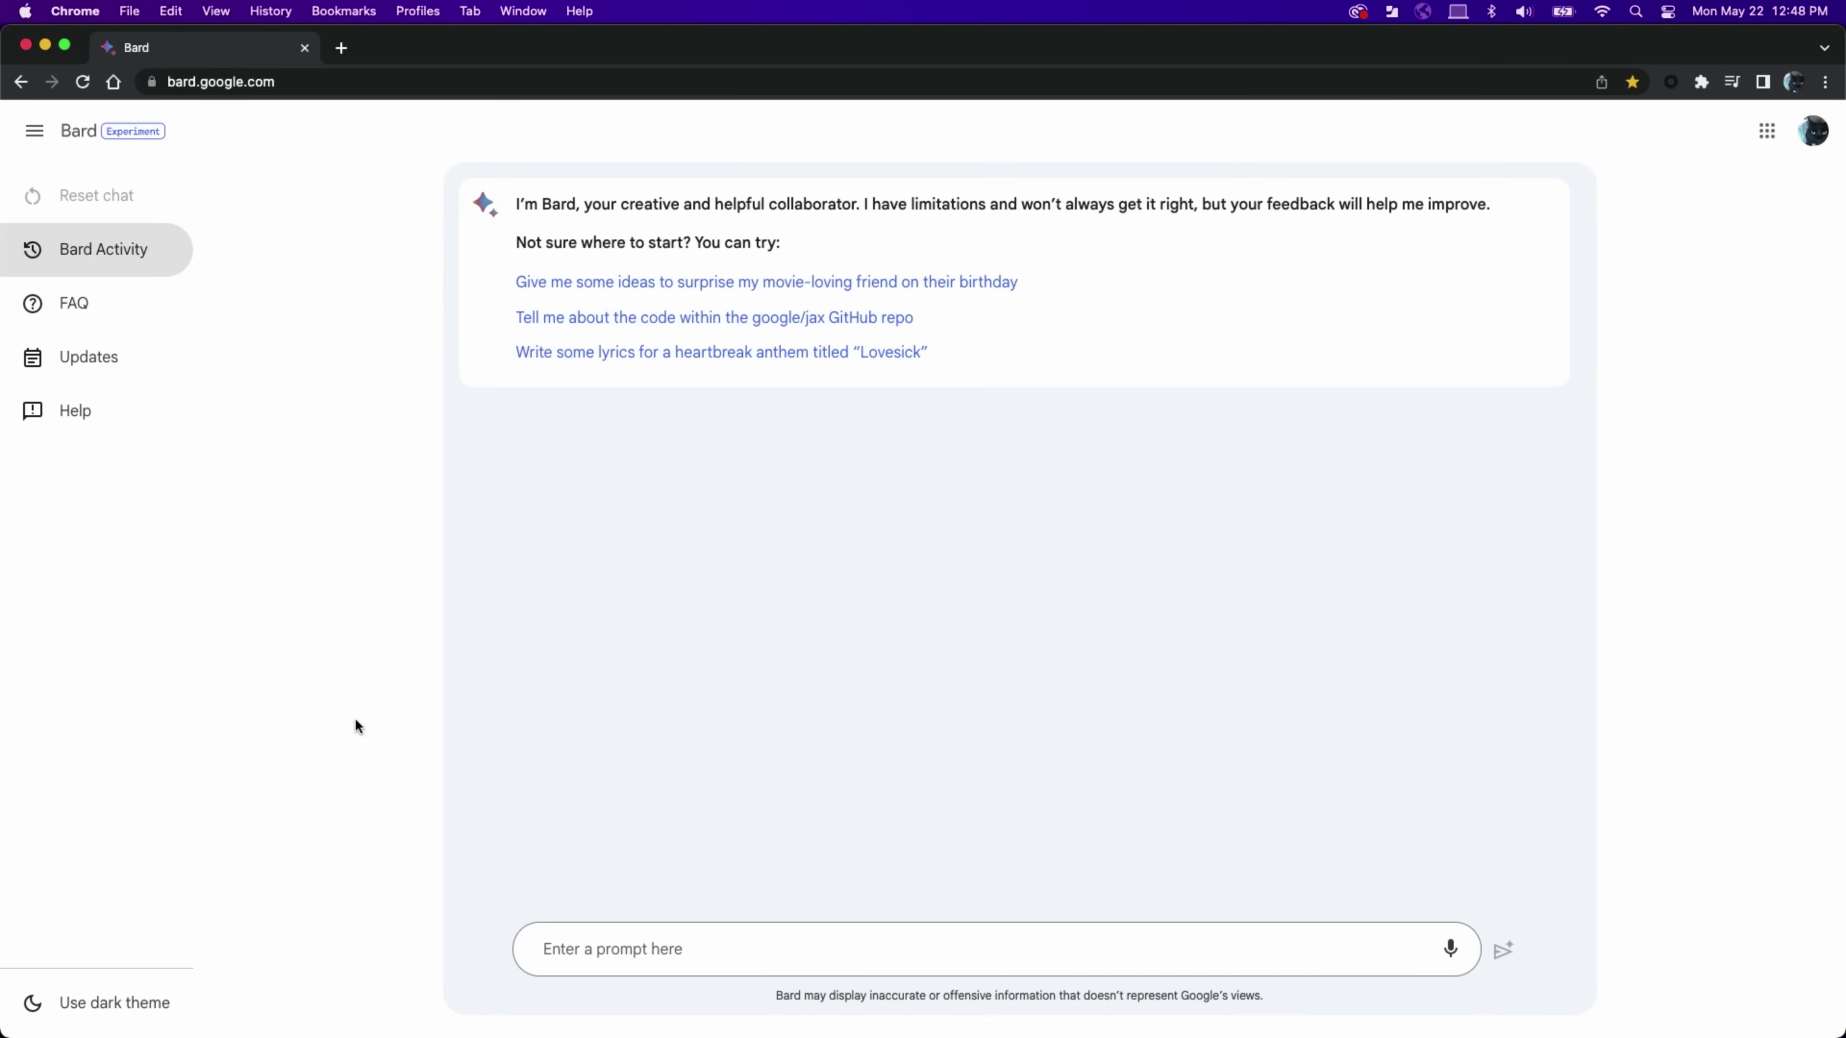
Toggle between dark and light themes, leave Bard dark, and open Bard Activity
{"action": "left_click", "coordinate": [121, 1005]}
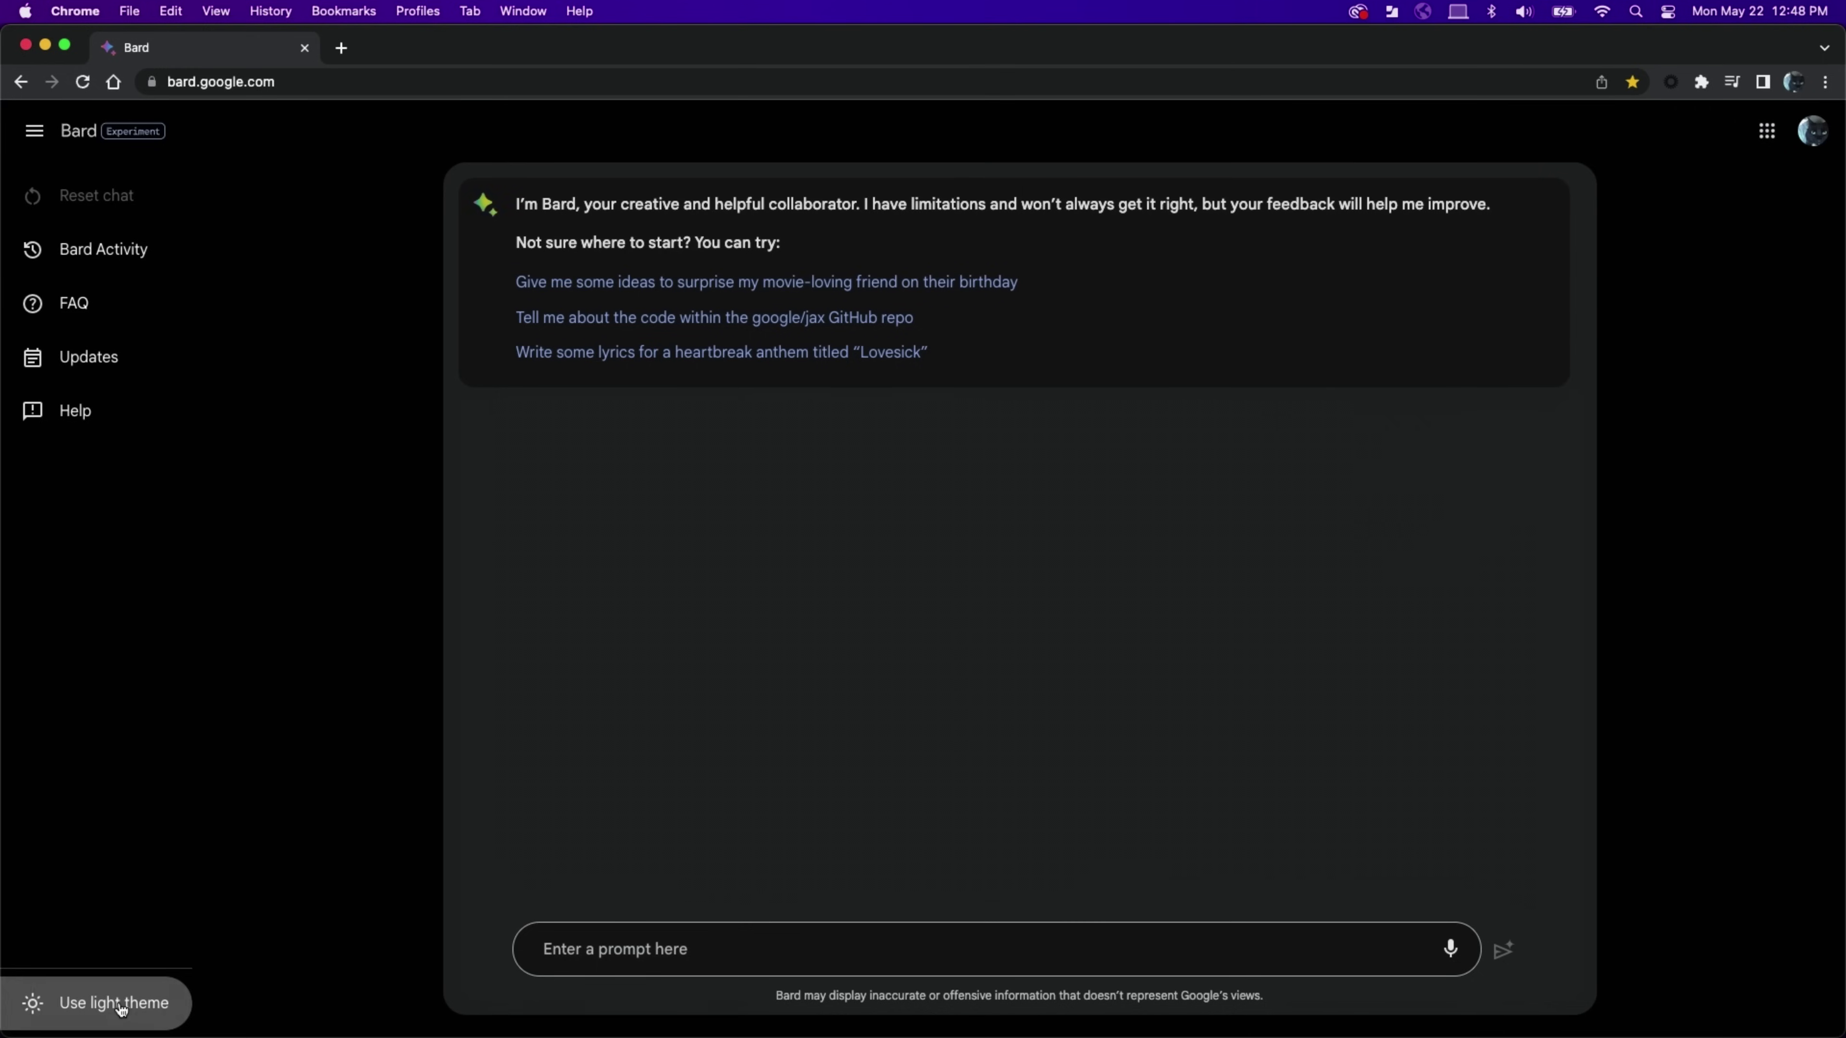
{"action": "left_click", "coordinate": [121, 1006]}
{"action": "left_click", "coordinate": [121, 1005]}
{"action": "left_click", "coordinate": [120, 1004]}
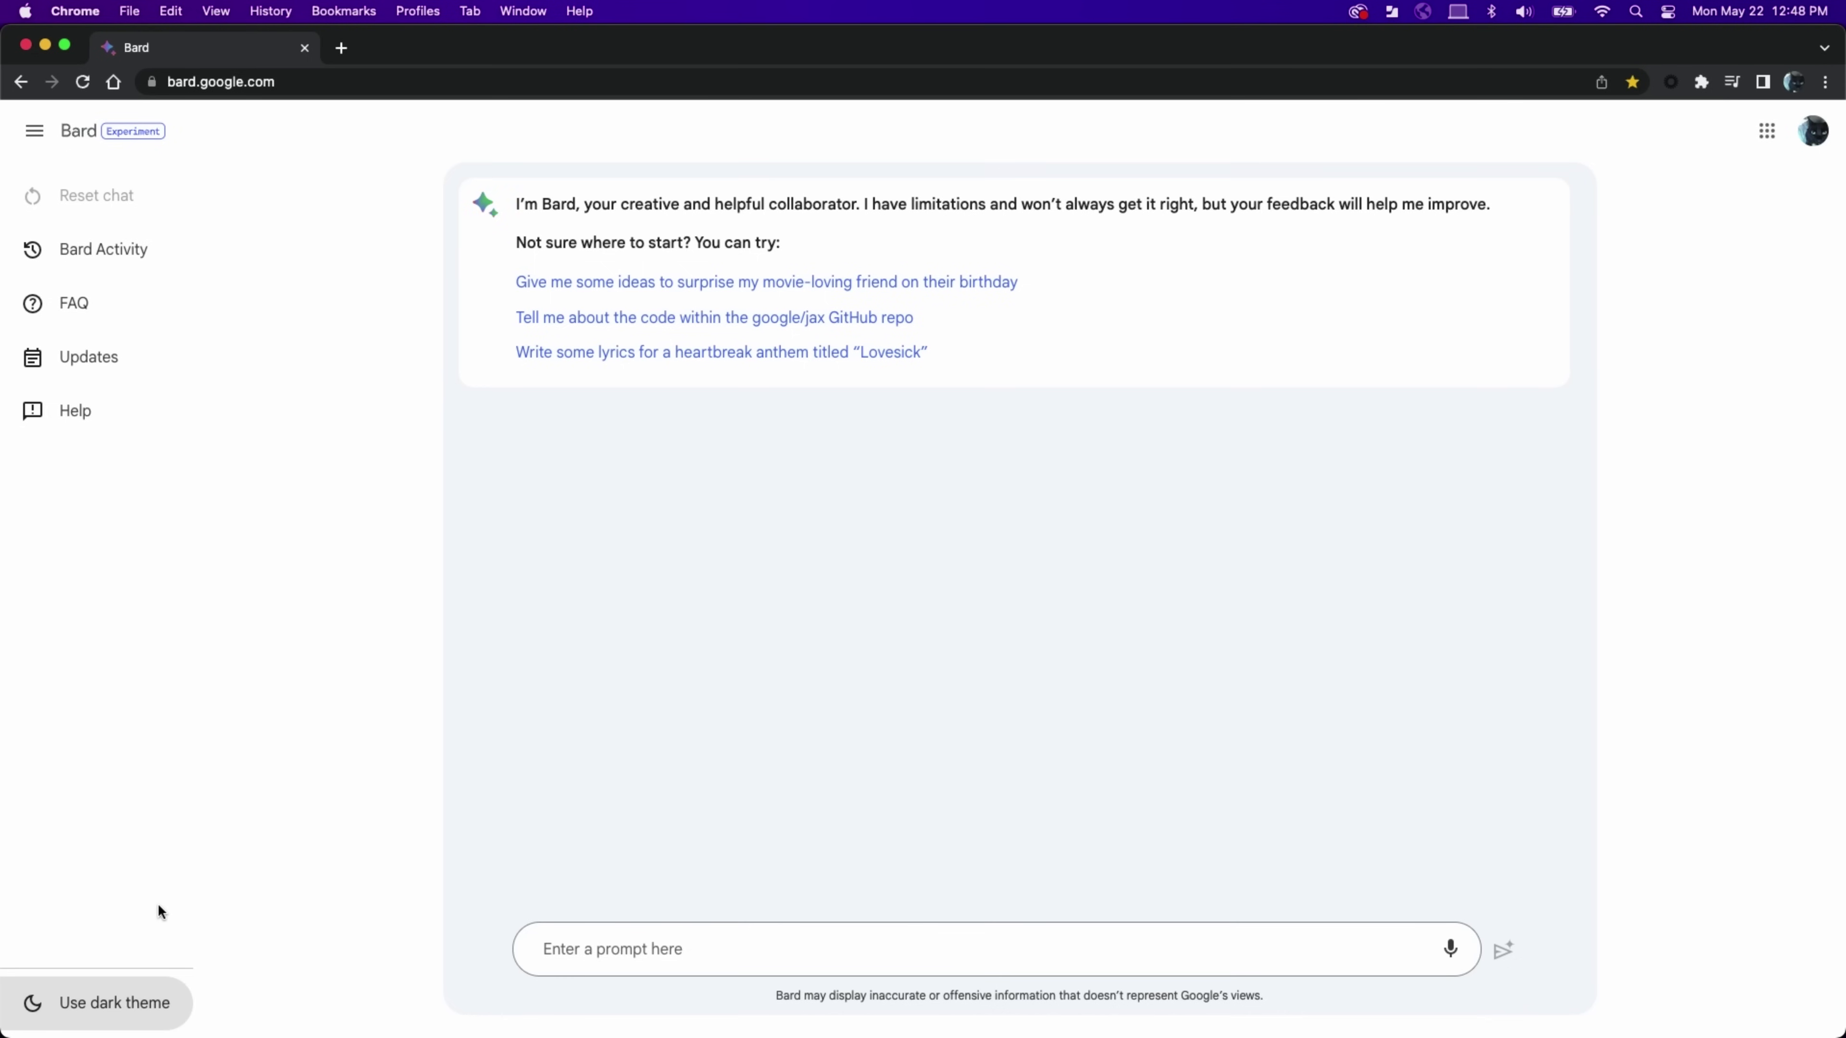
{"action": "left_click", "coordinate": [129, 999]}
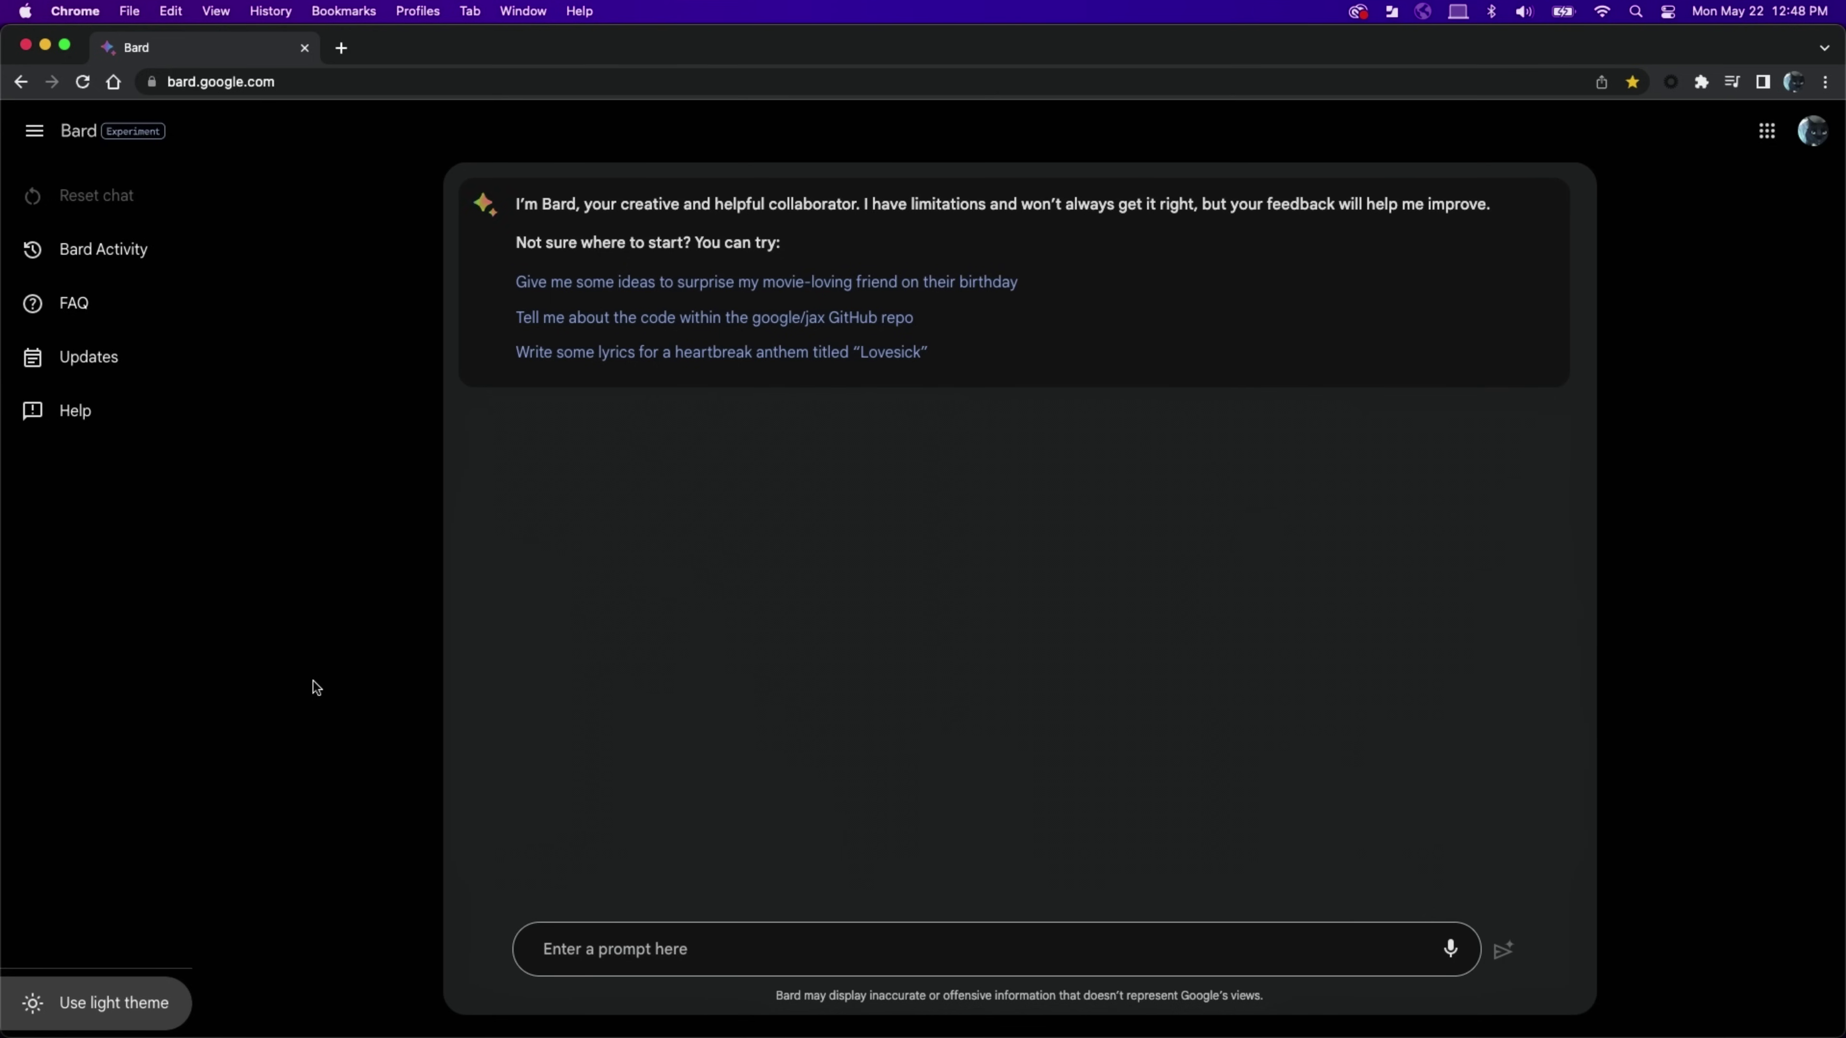
{"action": "left_click", "coordinate": [132, 248]}
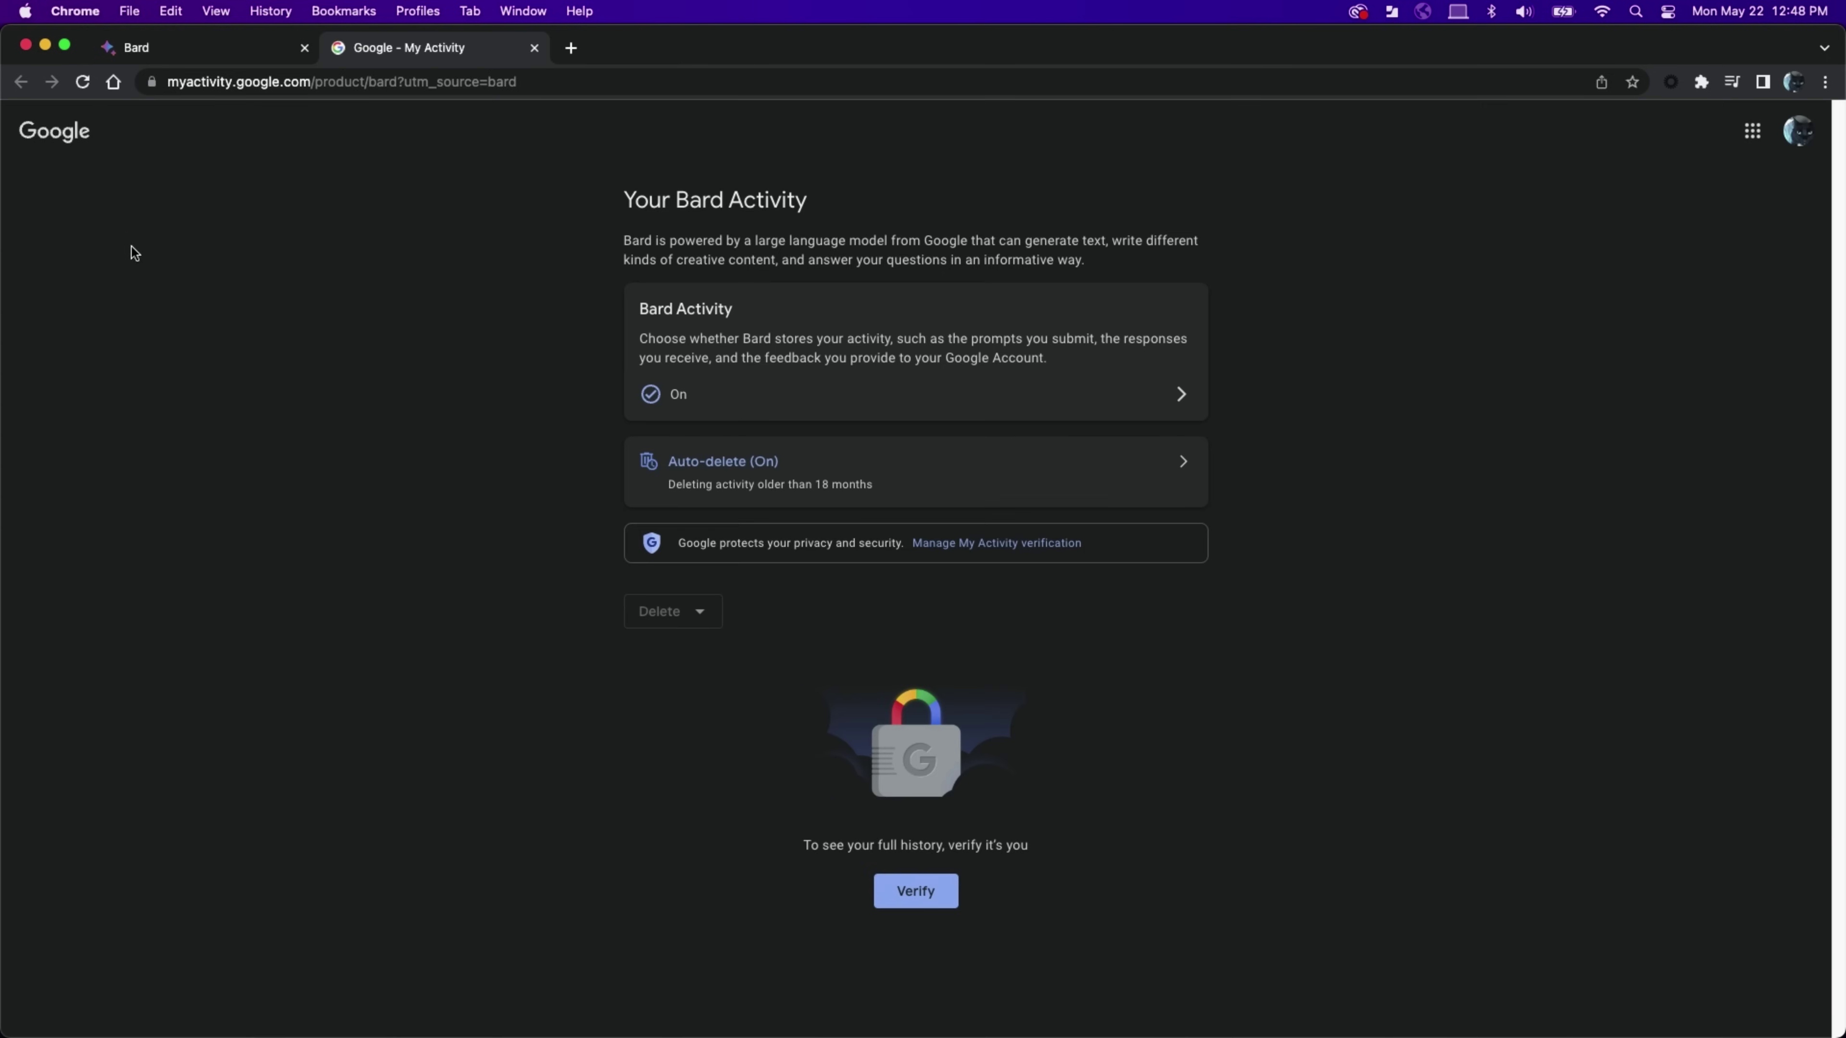
{"action": "left_click", "coordinate": [1141, 398]}
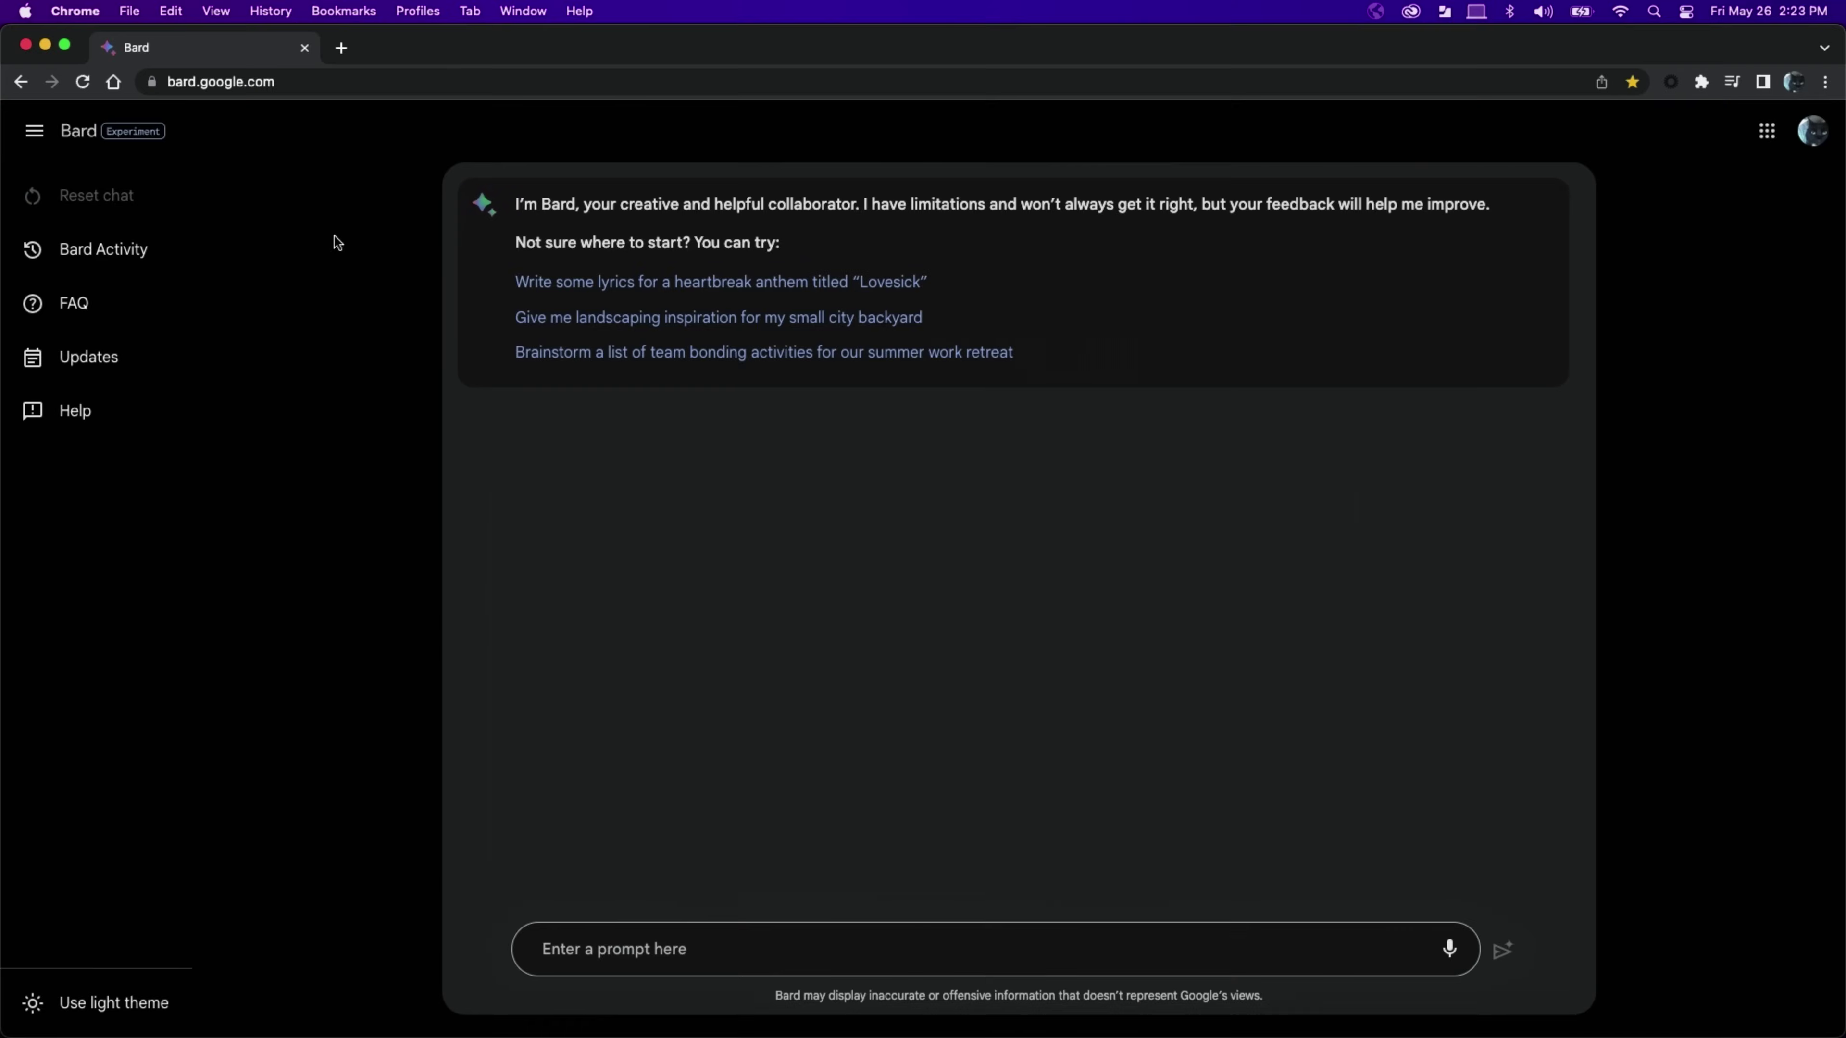
{"action": "left_click", "coordinate": [93, 248]}
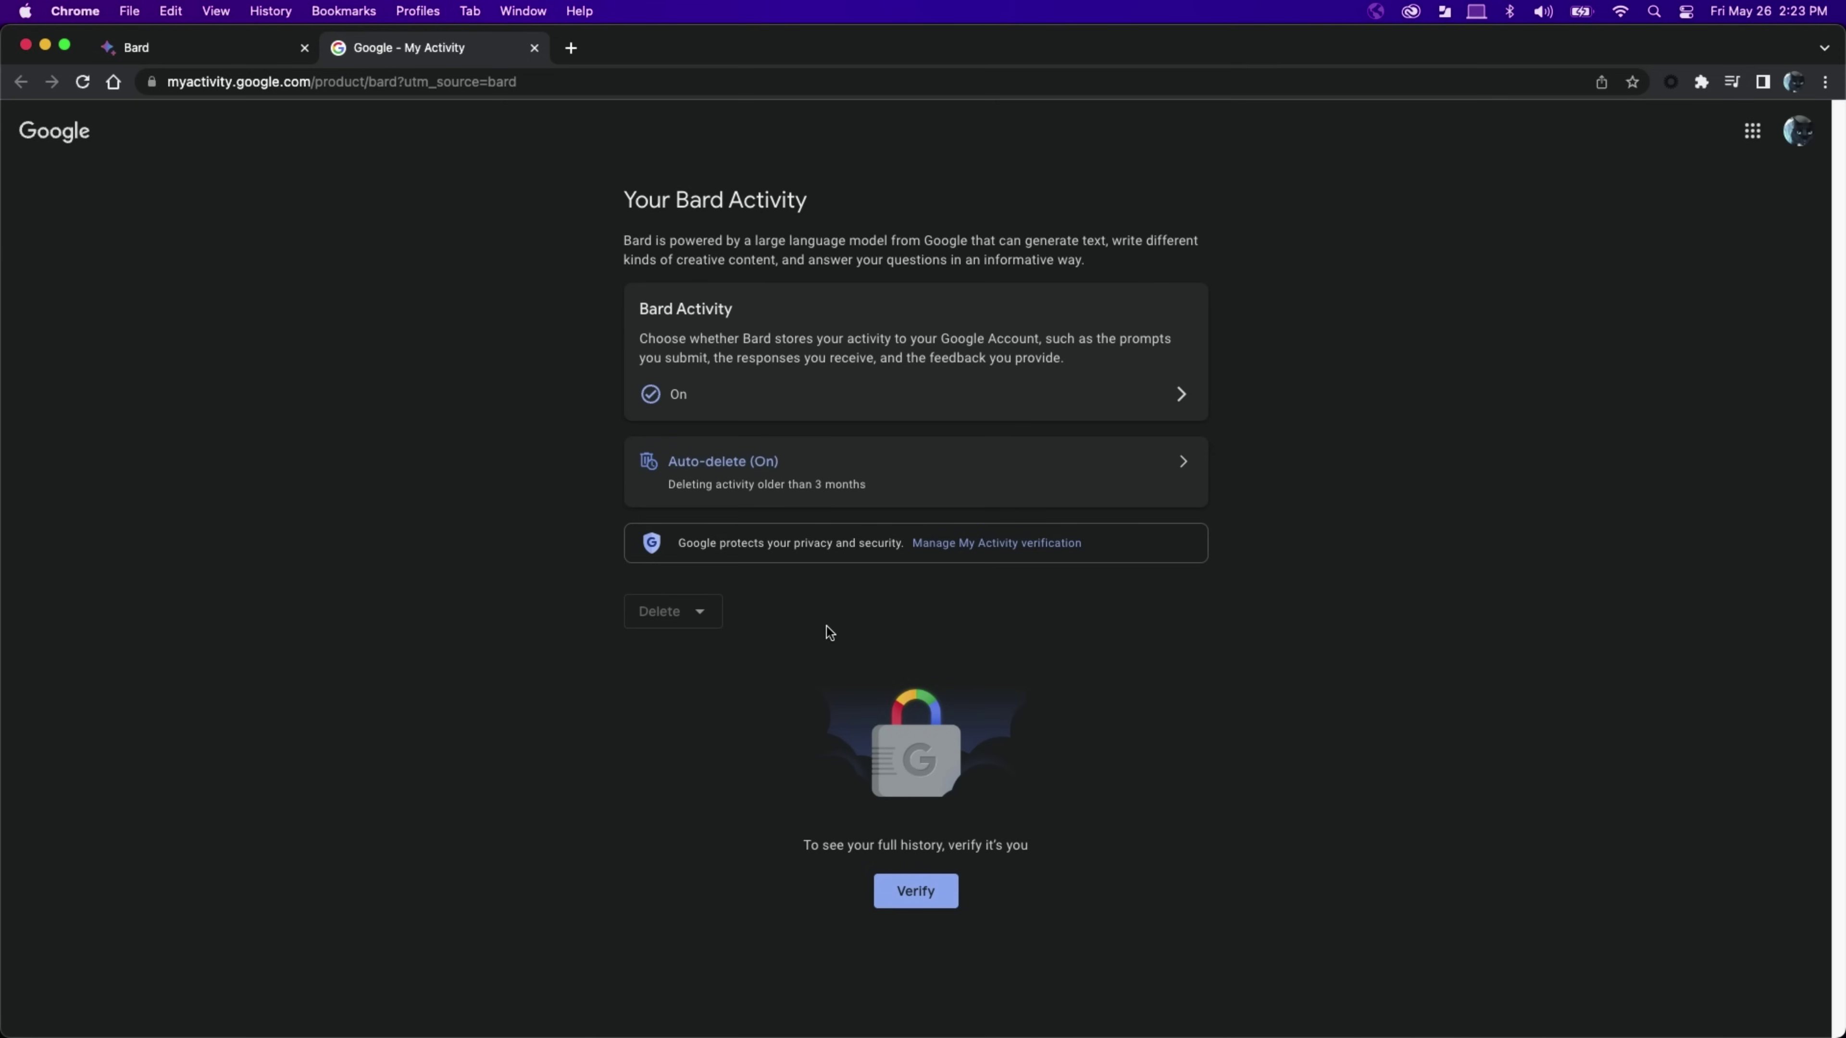
{"action": "left_click", "coordinate": [1181, 394]}
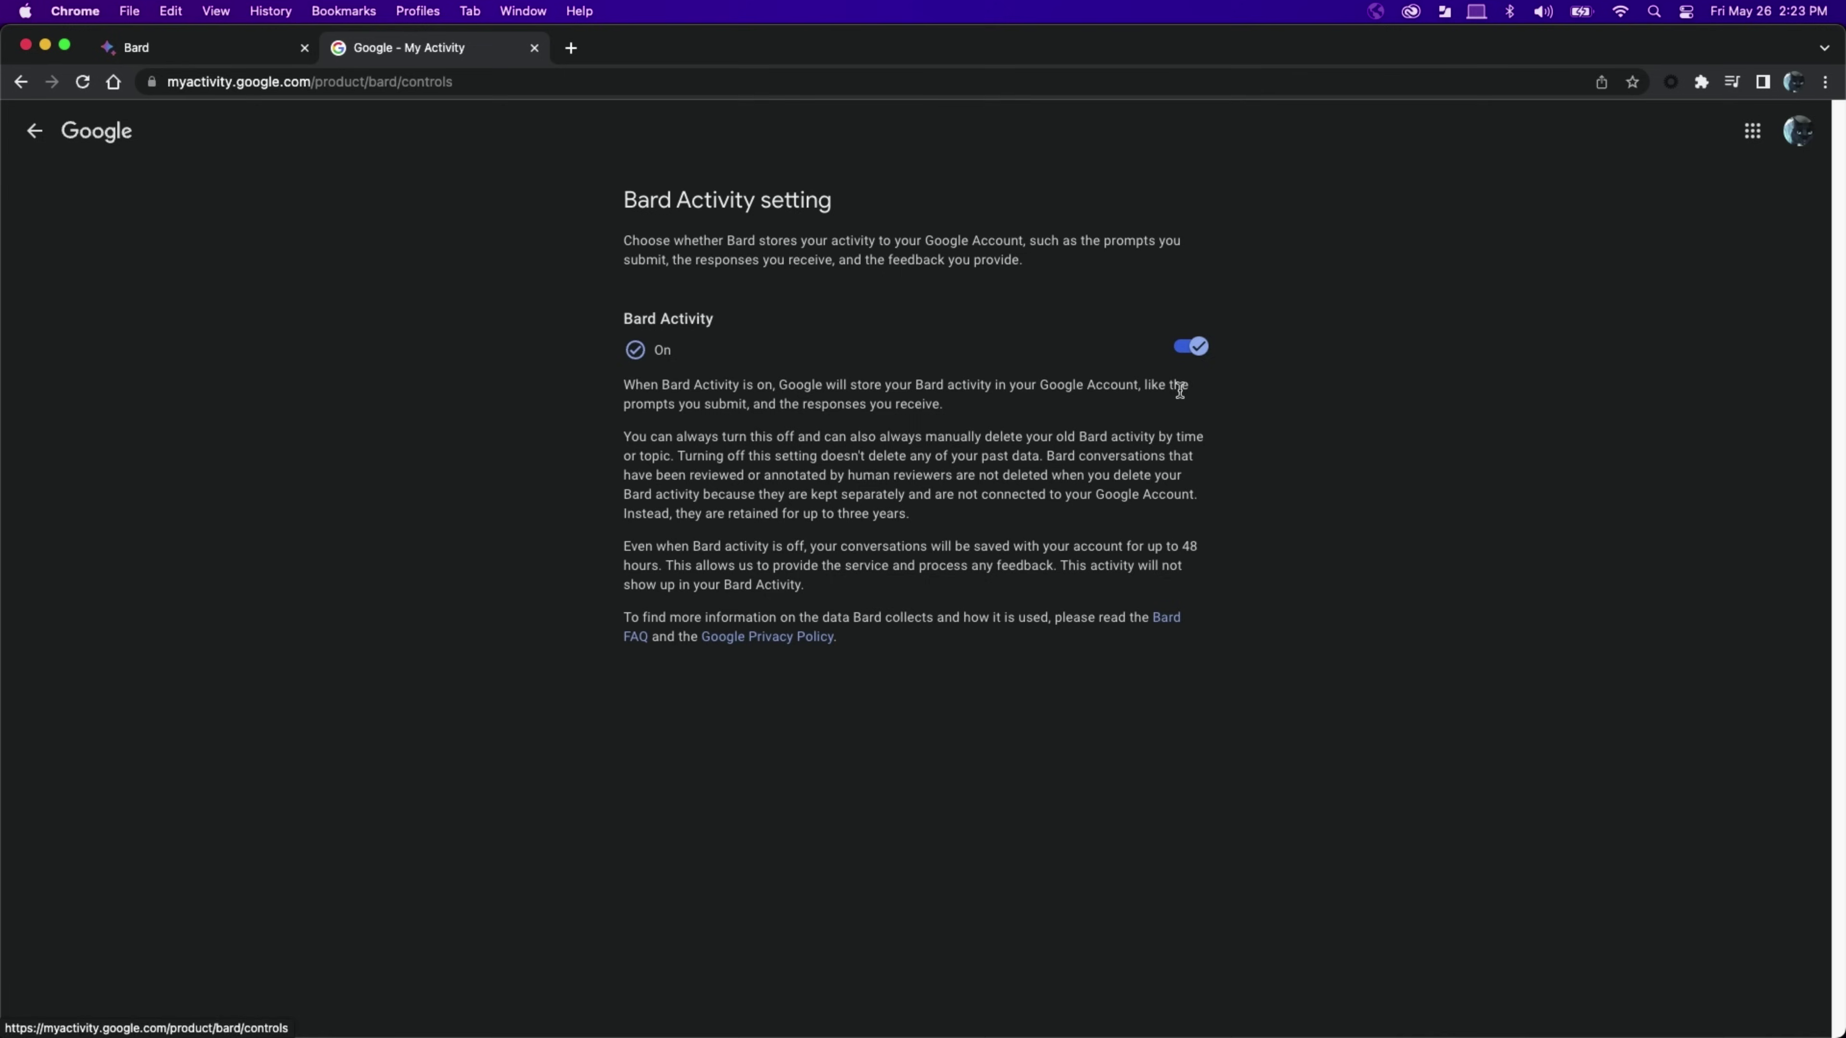
{"action": "left_click", "coordinate": [35, 132]}
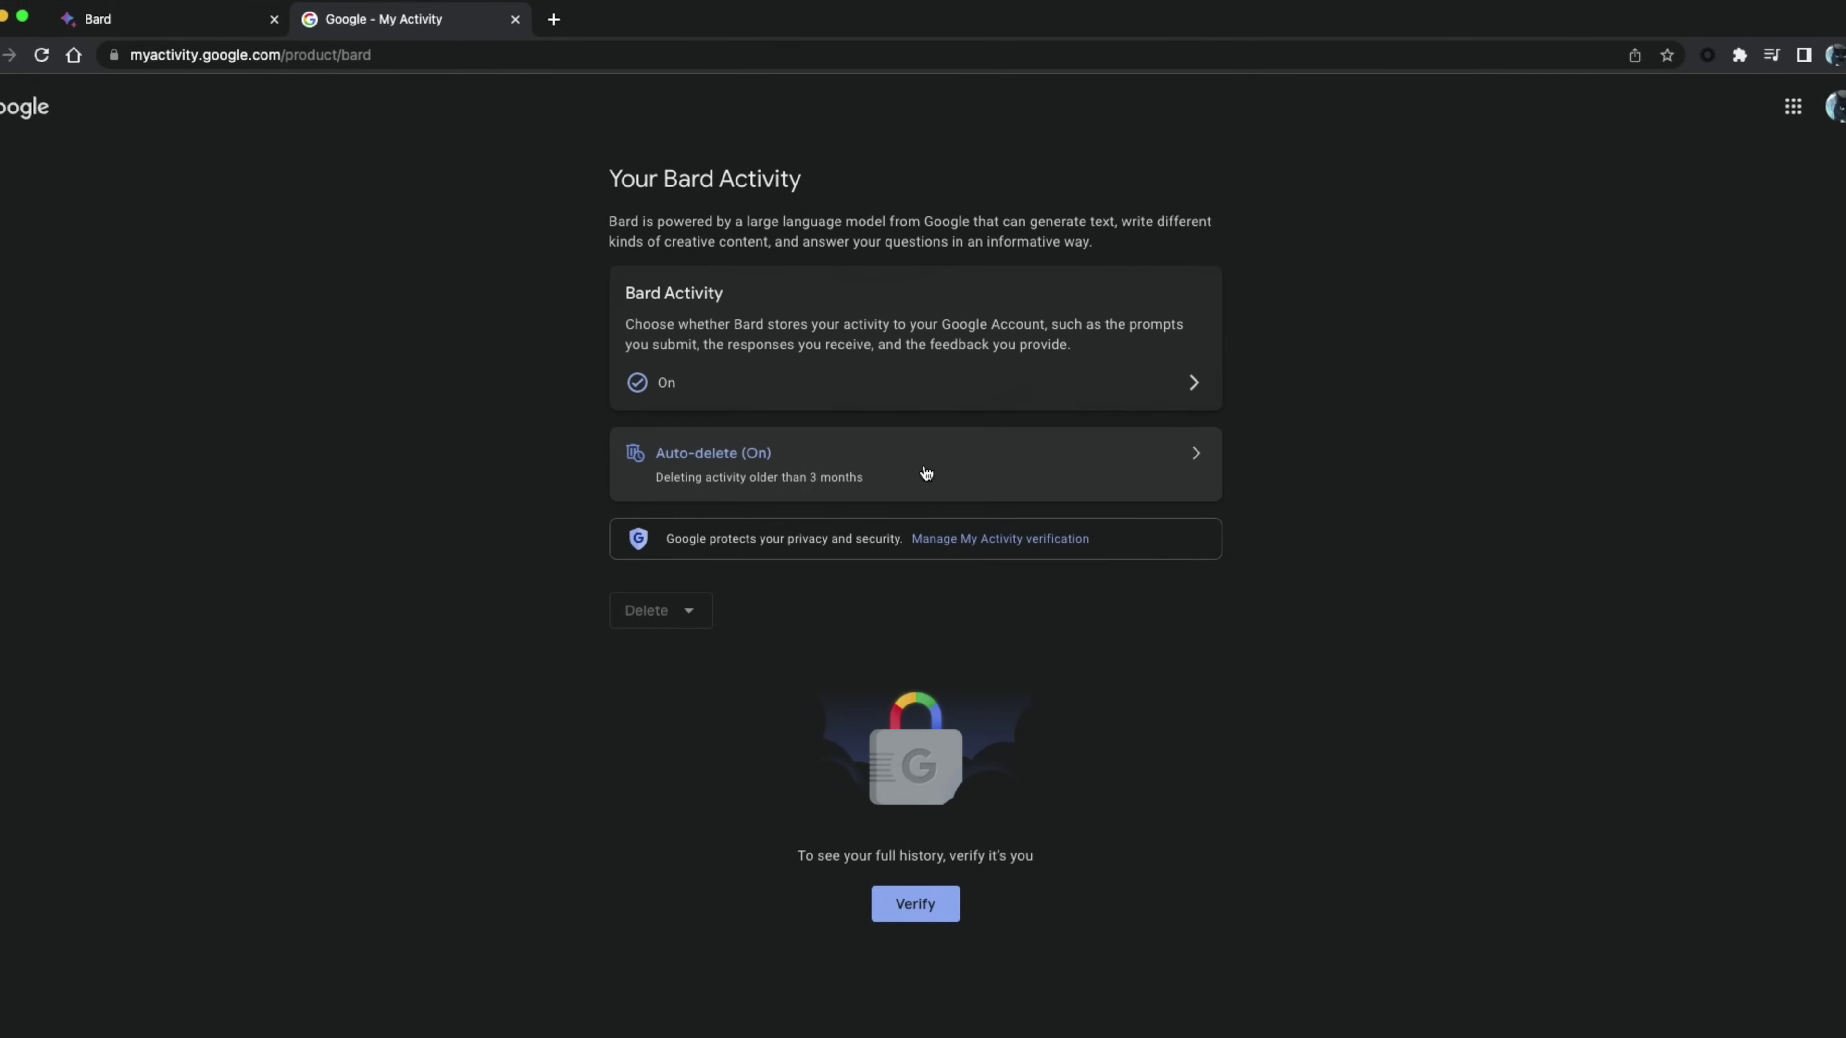
Set Bard activity auto-delete to 3 months and save the preference
{"action": "left_click", "coordinate": [925, 478]}
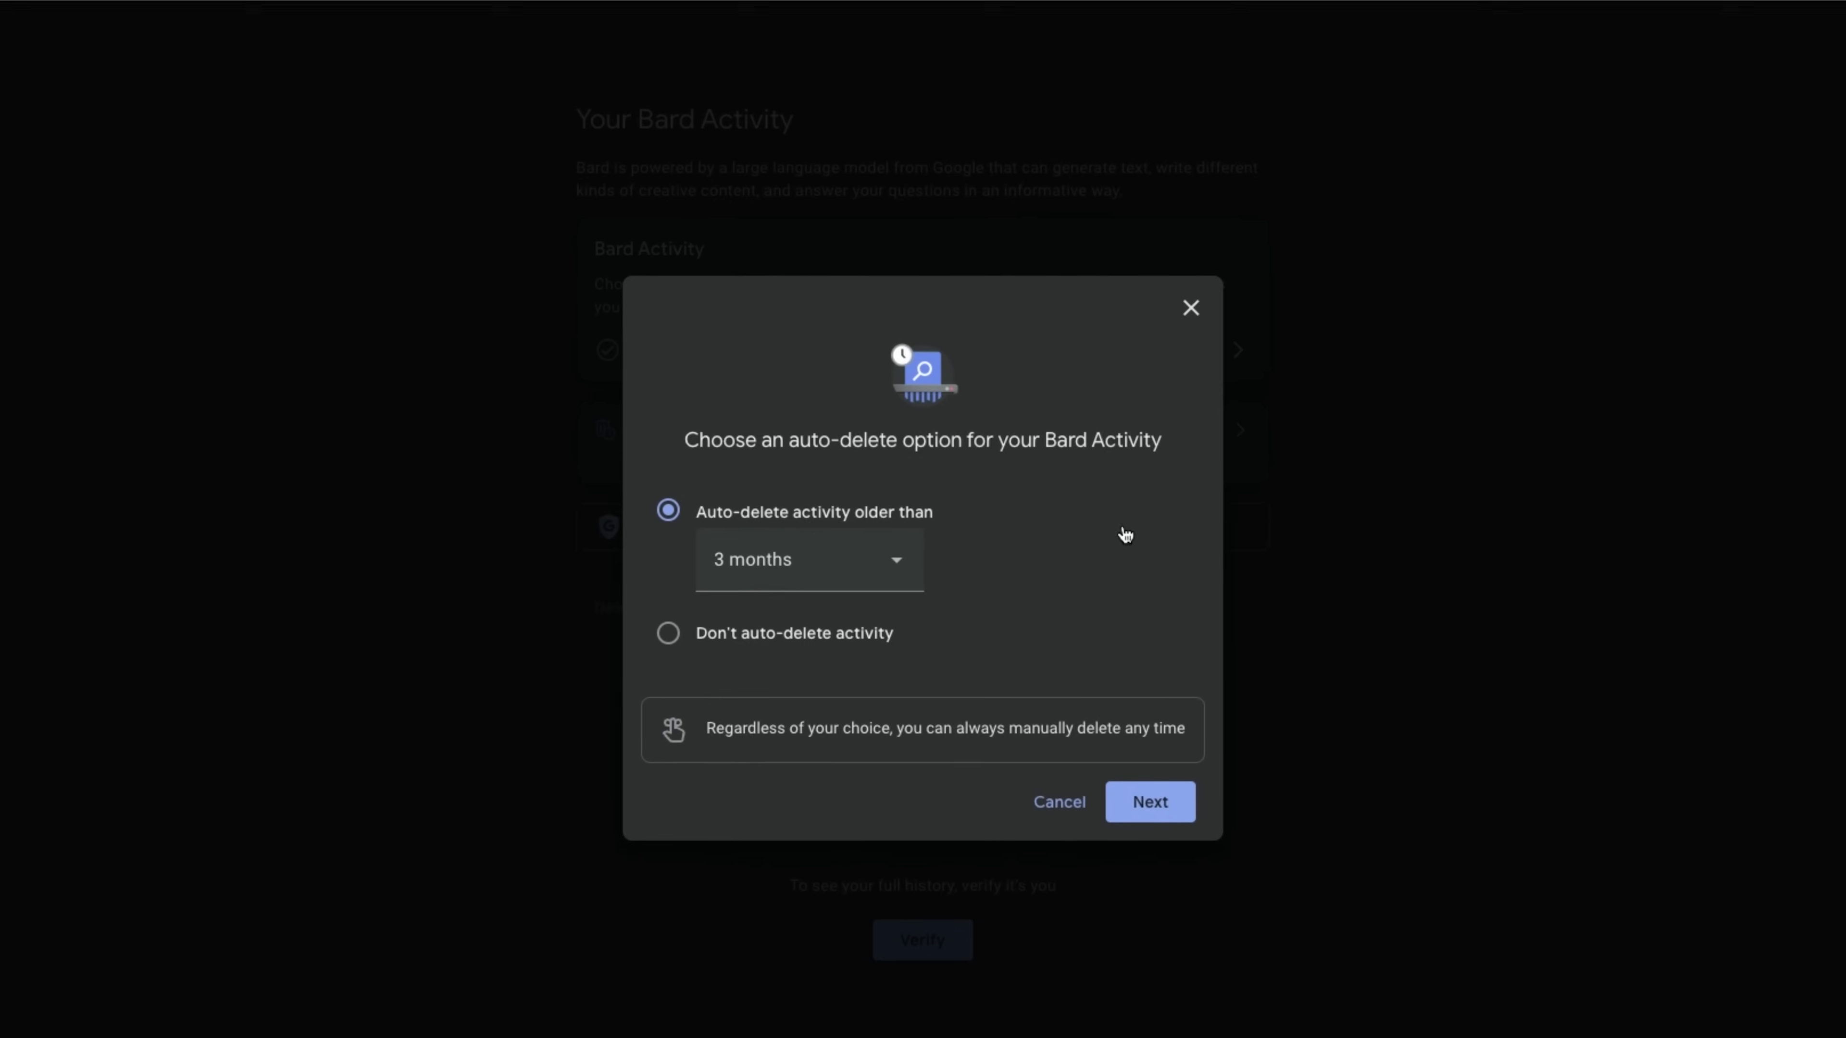
{"action": "left_click", "coordinate": [897, 575]}
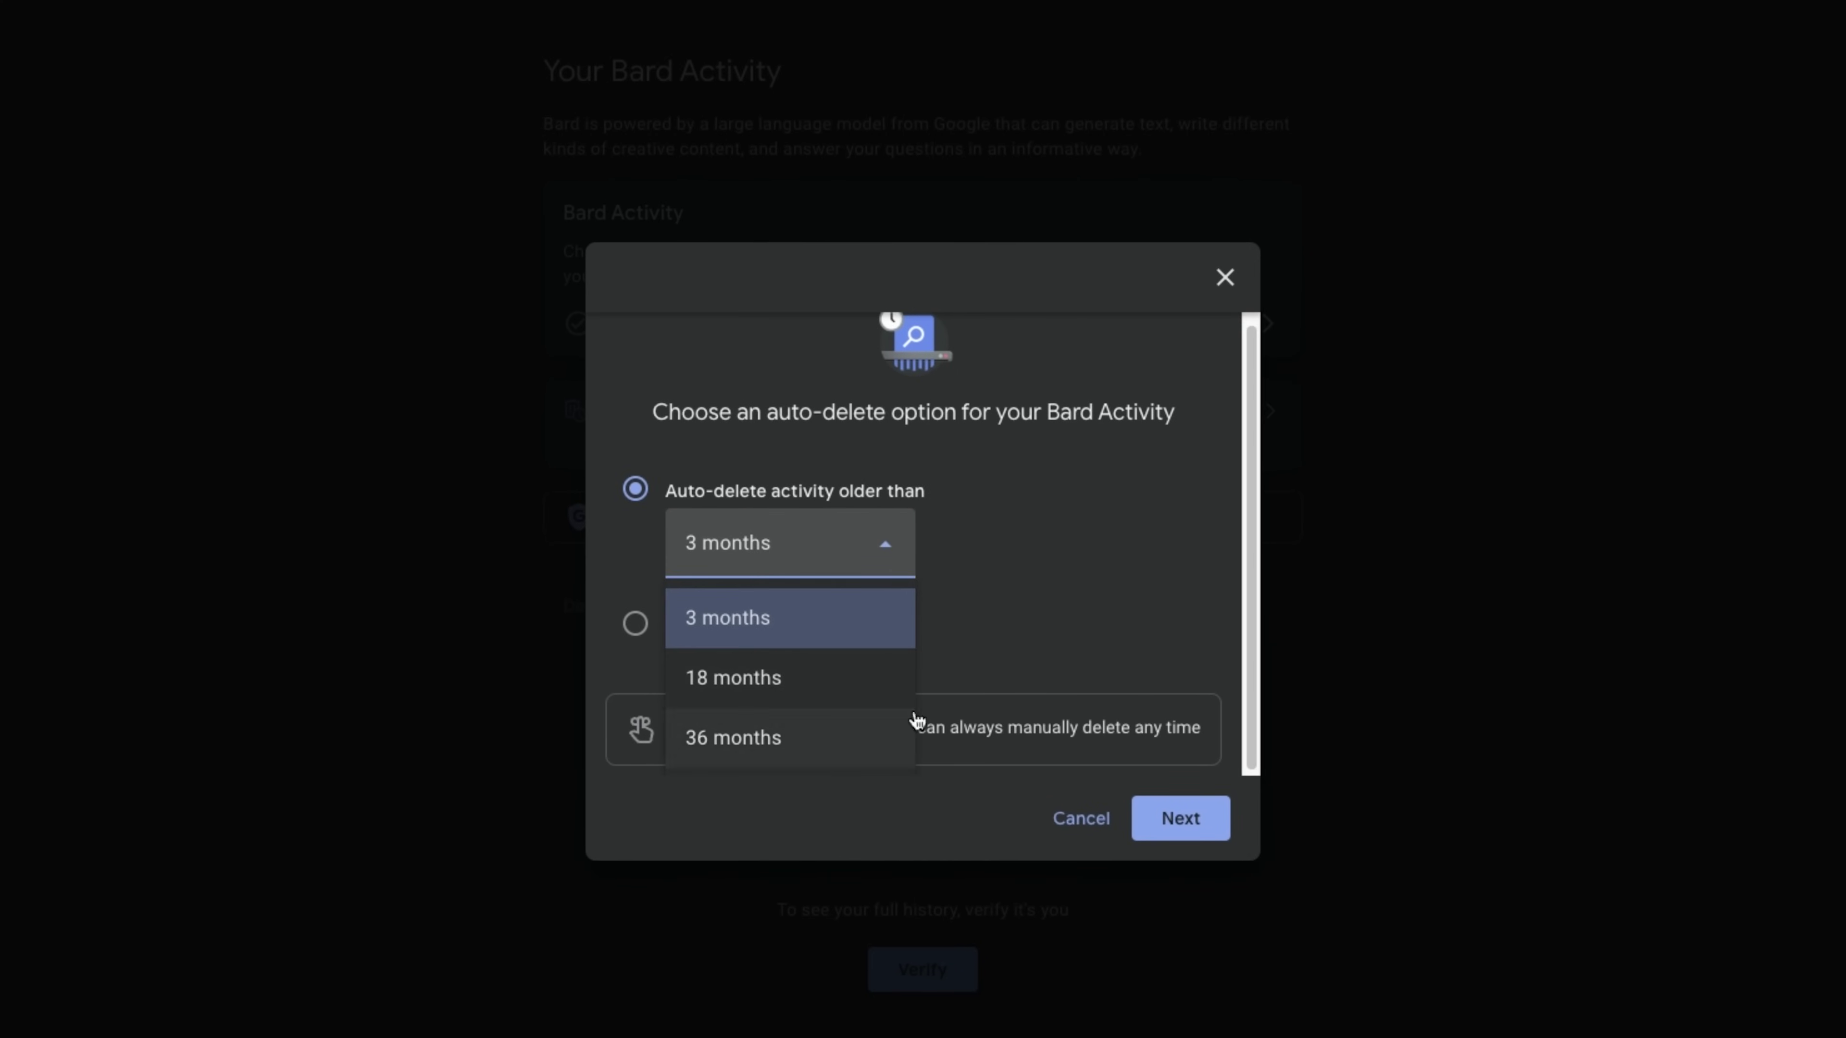
{"action": "left_click", "coordinate": [1072, 629]}
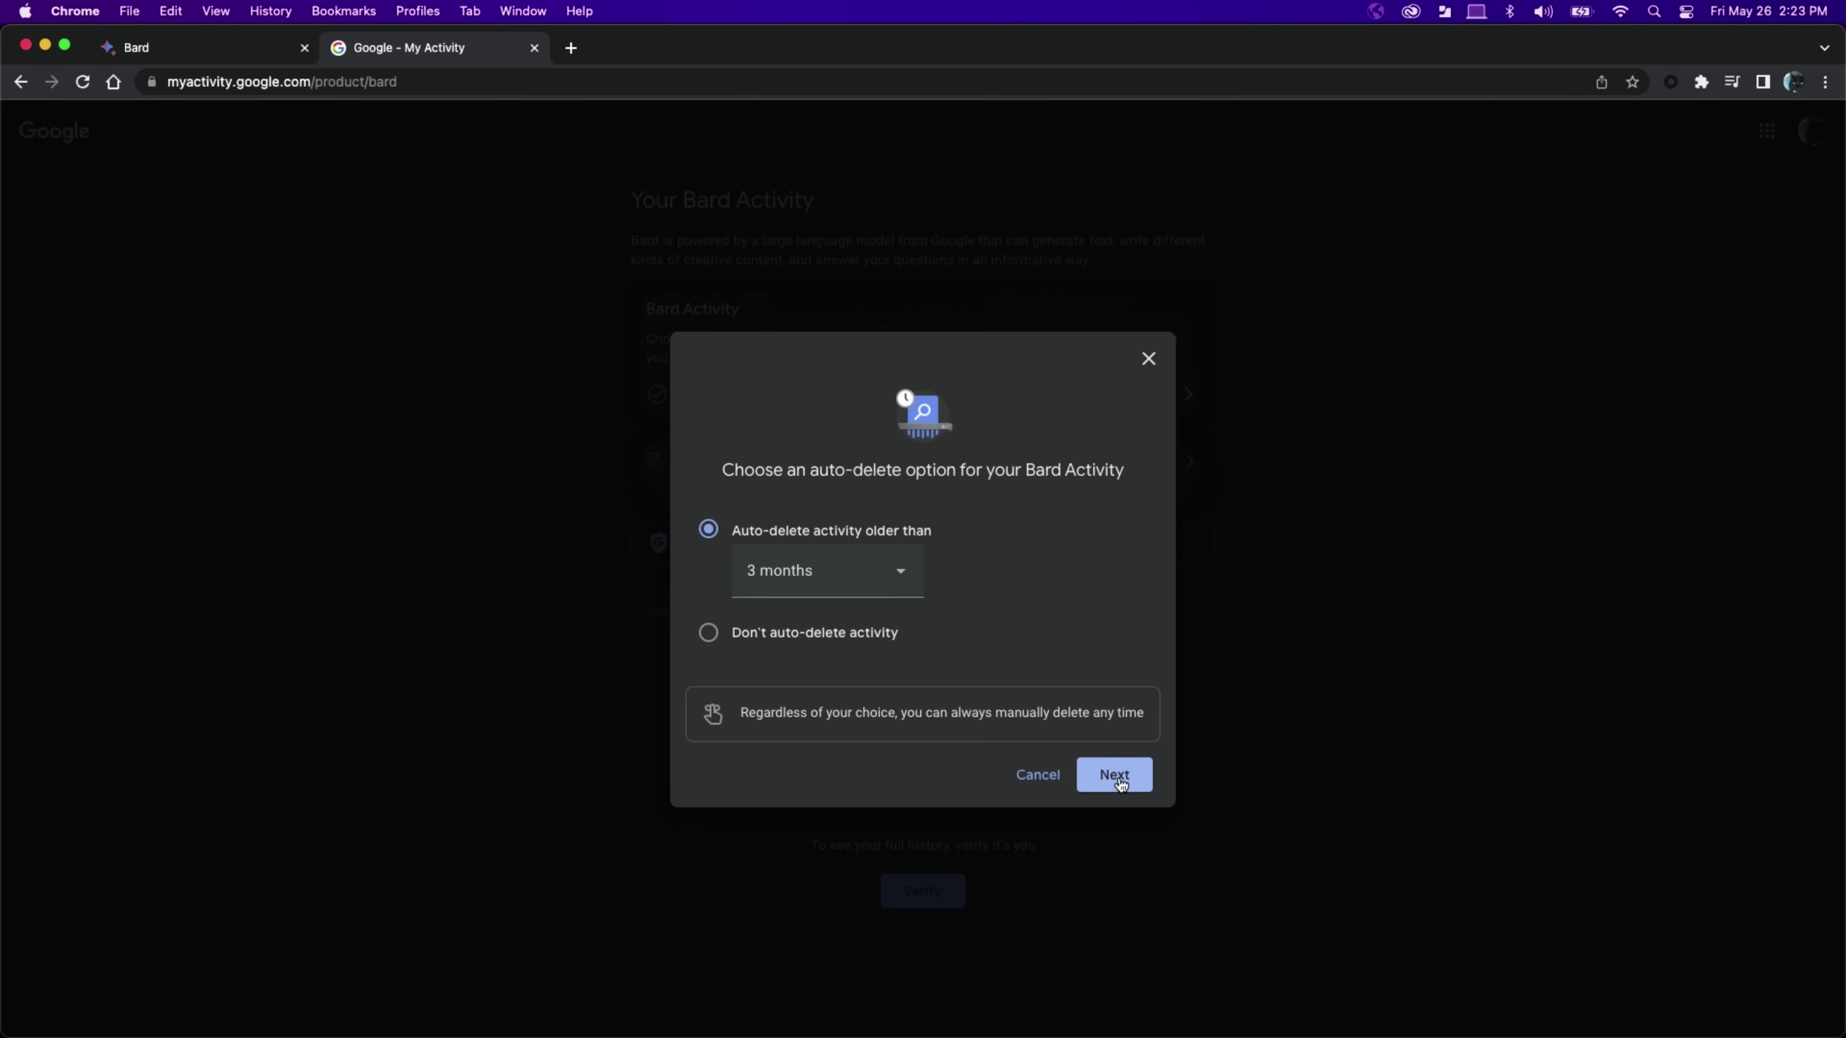
{"action": "left_click", "coordinate": [1116, 775]}
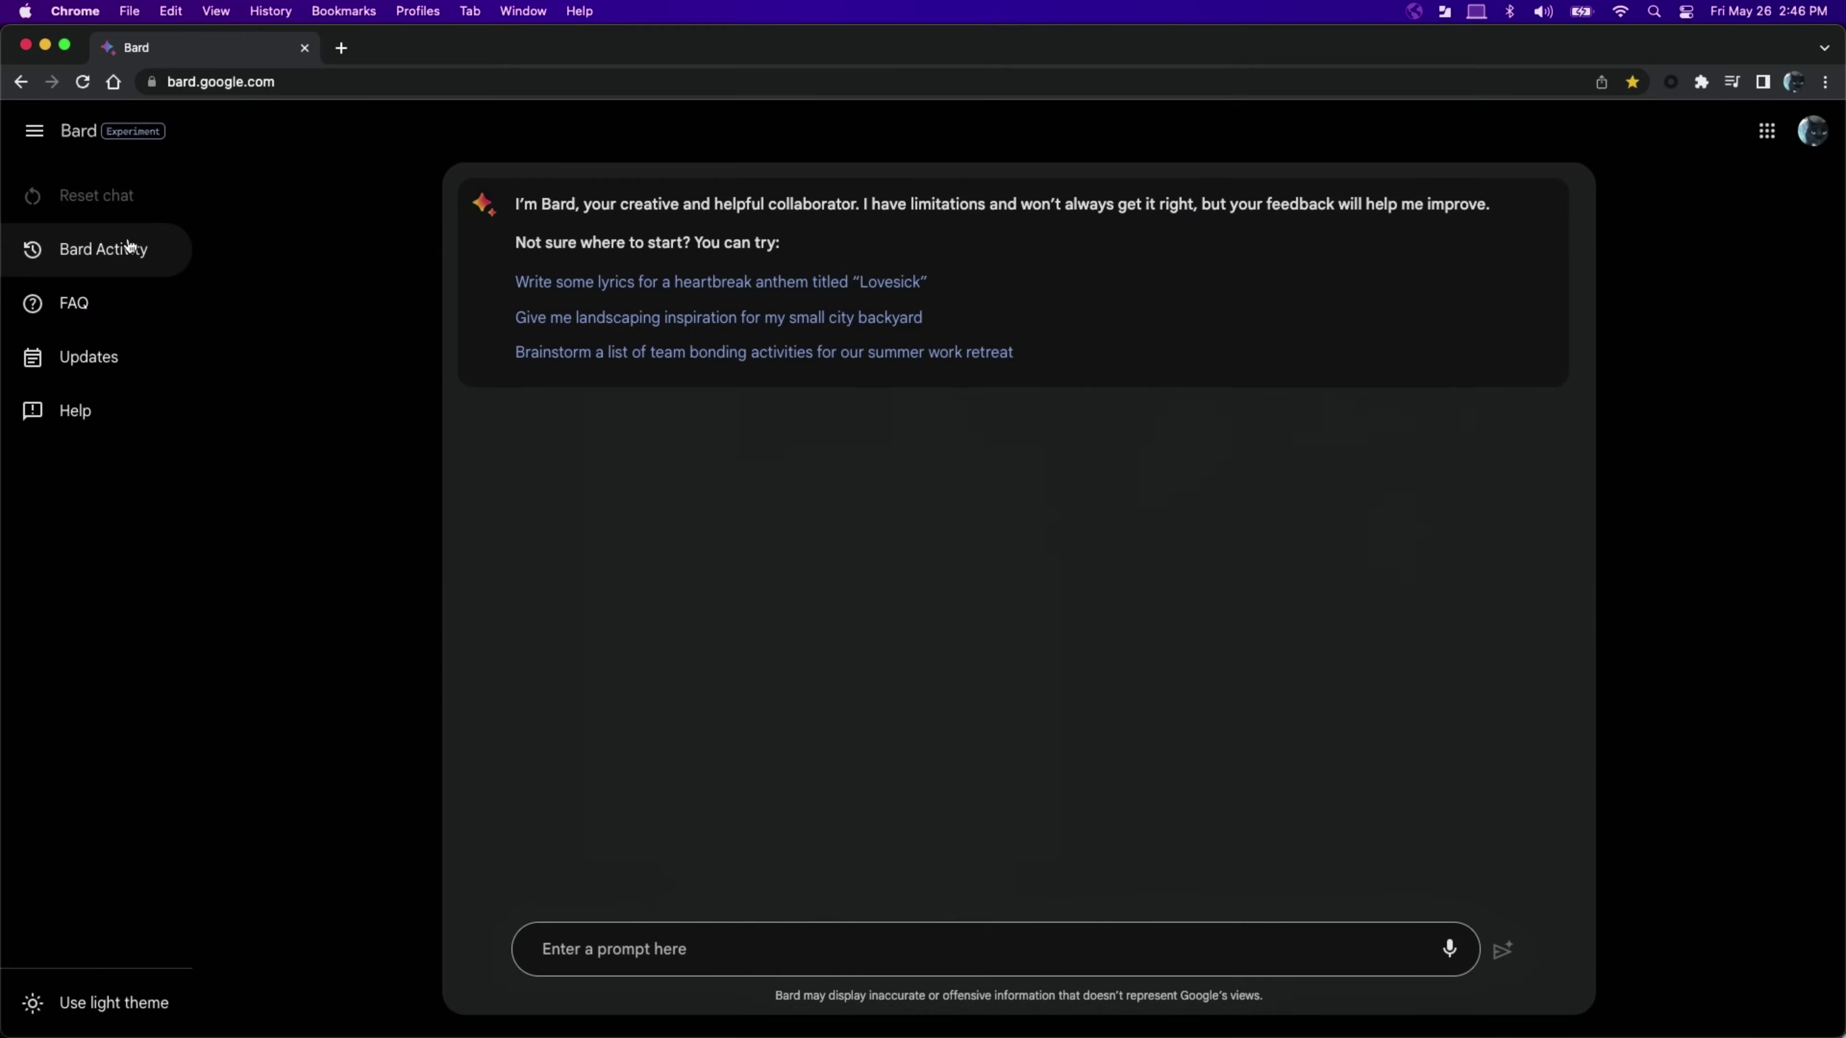
Open Bard Activity and verify identity with the account password to reveal full history
{"action": "left_click", "coordinate": [127, 248]}
{"action": "left_click", "coordinate": [916, 891]}
{"action": "type", "text": "•••••••••••••••"}
{"action": "key", "text": "Return"}
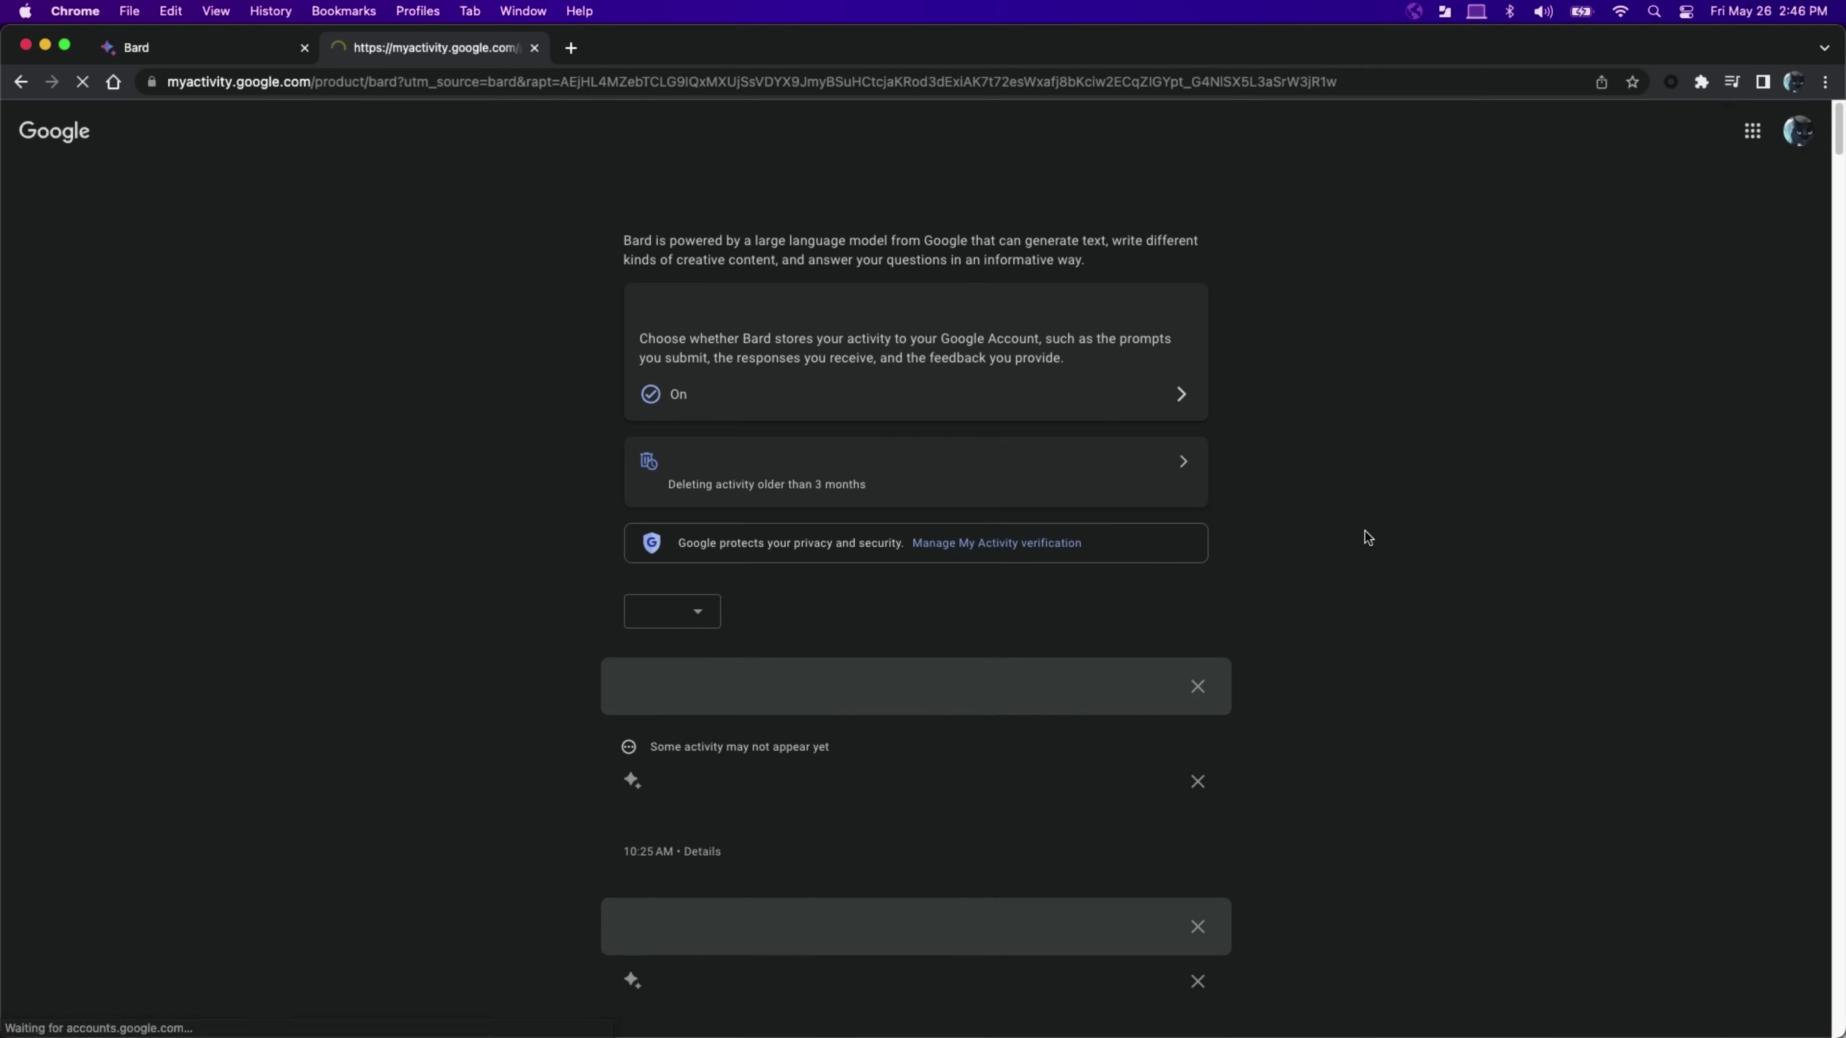
Scroll down the prompt history and bring up the delete-by-time options
{"action": "scroll", "coordinate": [1343, 557], "scroll_direction": "down", "scroll_amount": 4}
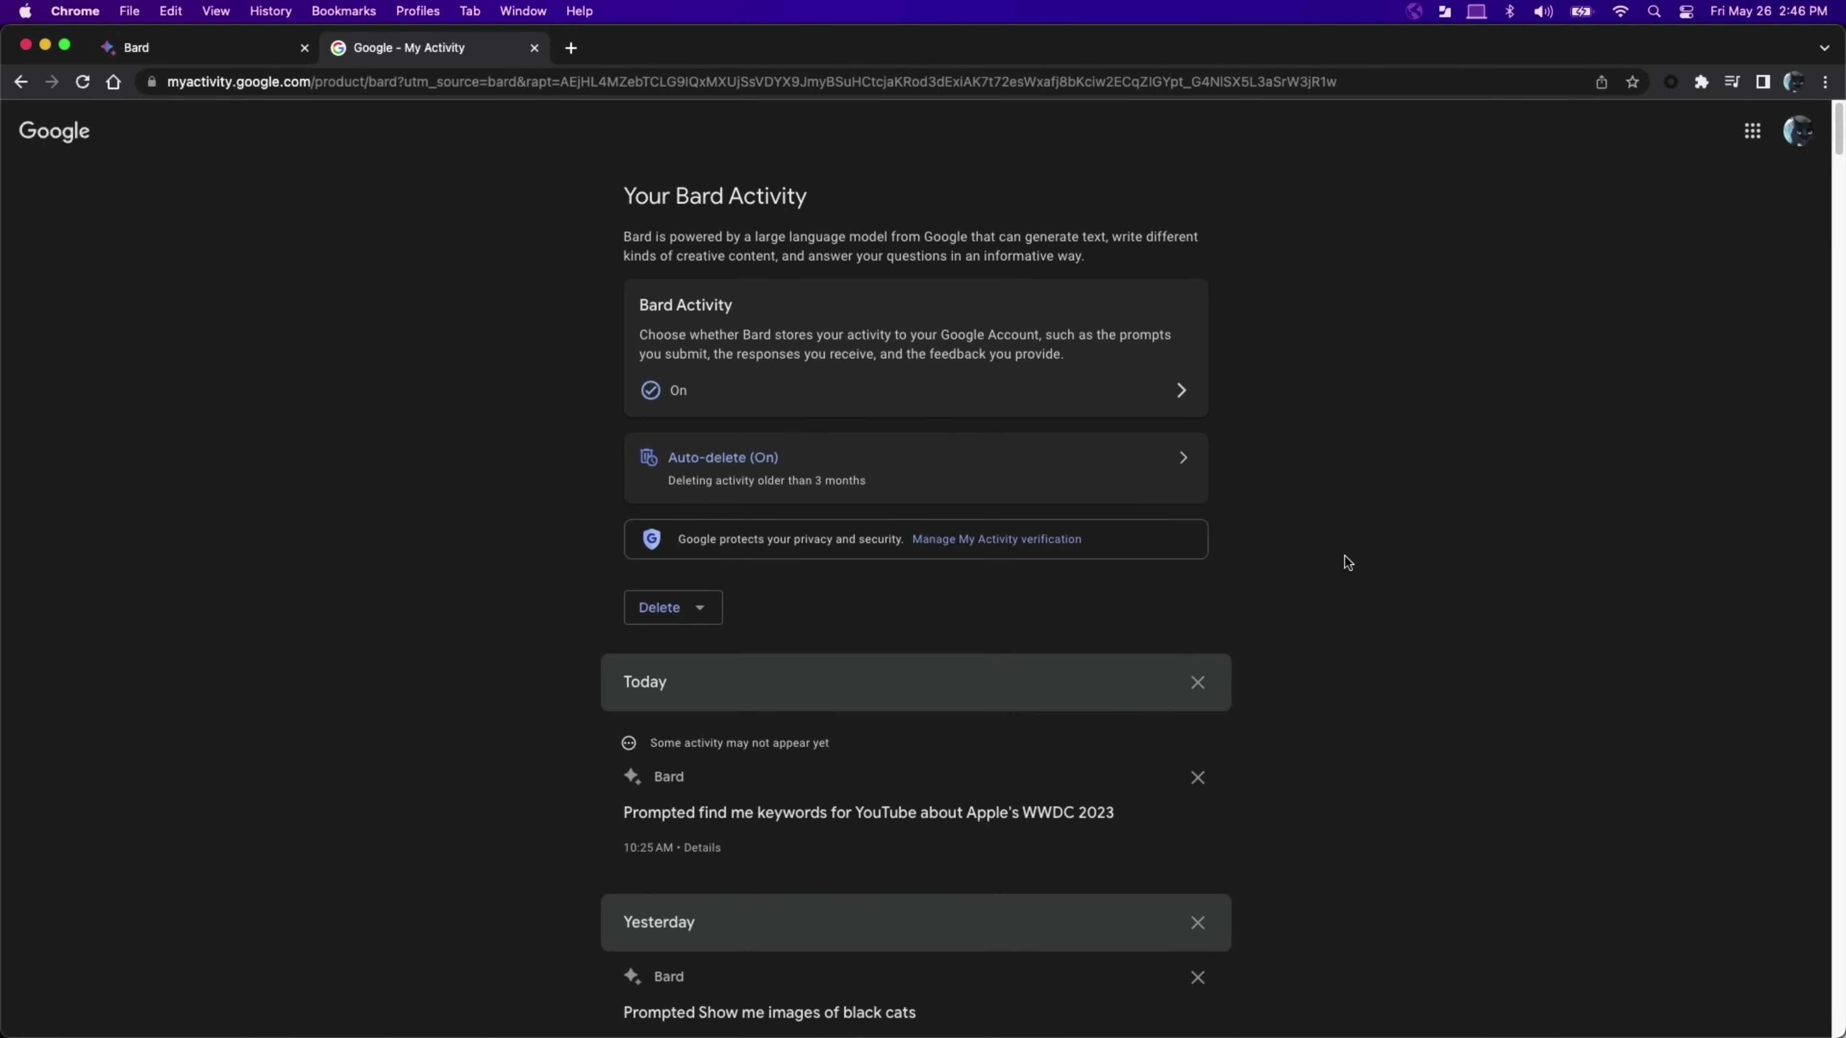
{"action": "scroll", "coordinate": [1345, 561], "scroll_direction": "down", "scroll_amount": 1}
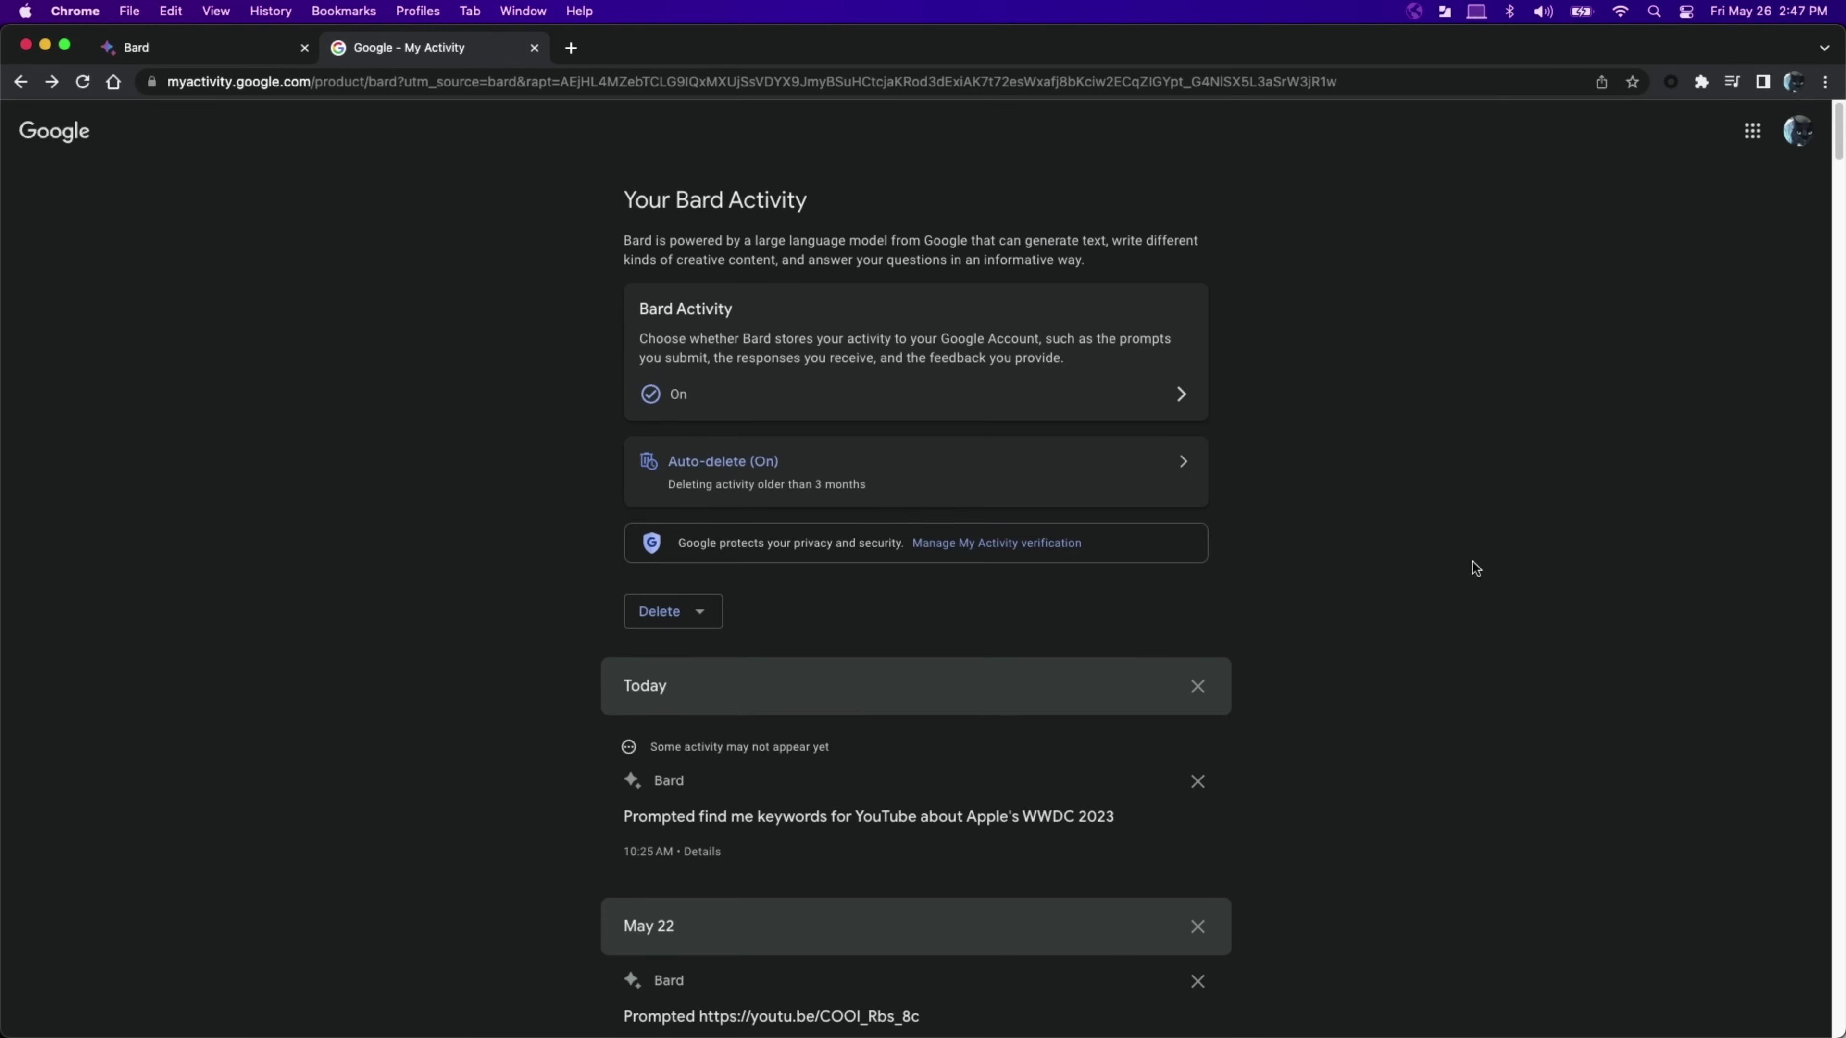
{"action": "left_click", "coordinate": [678, 613]}
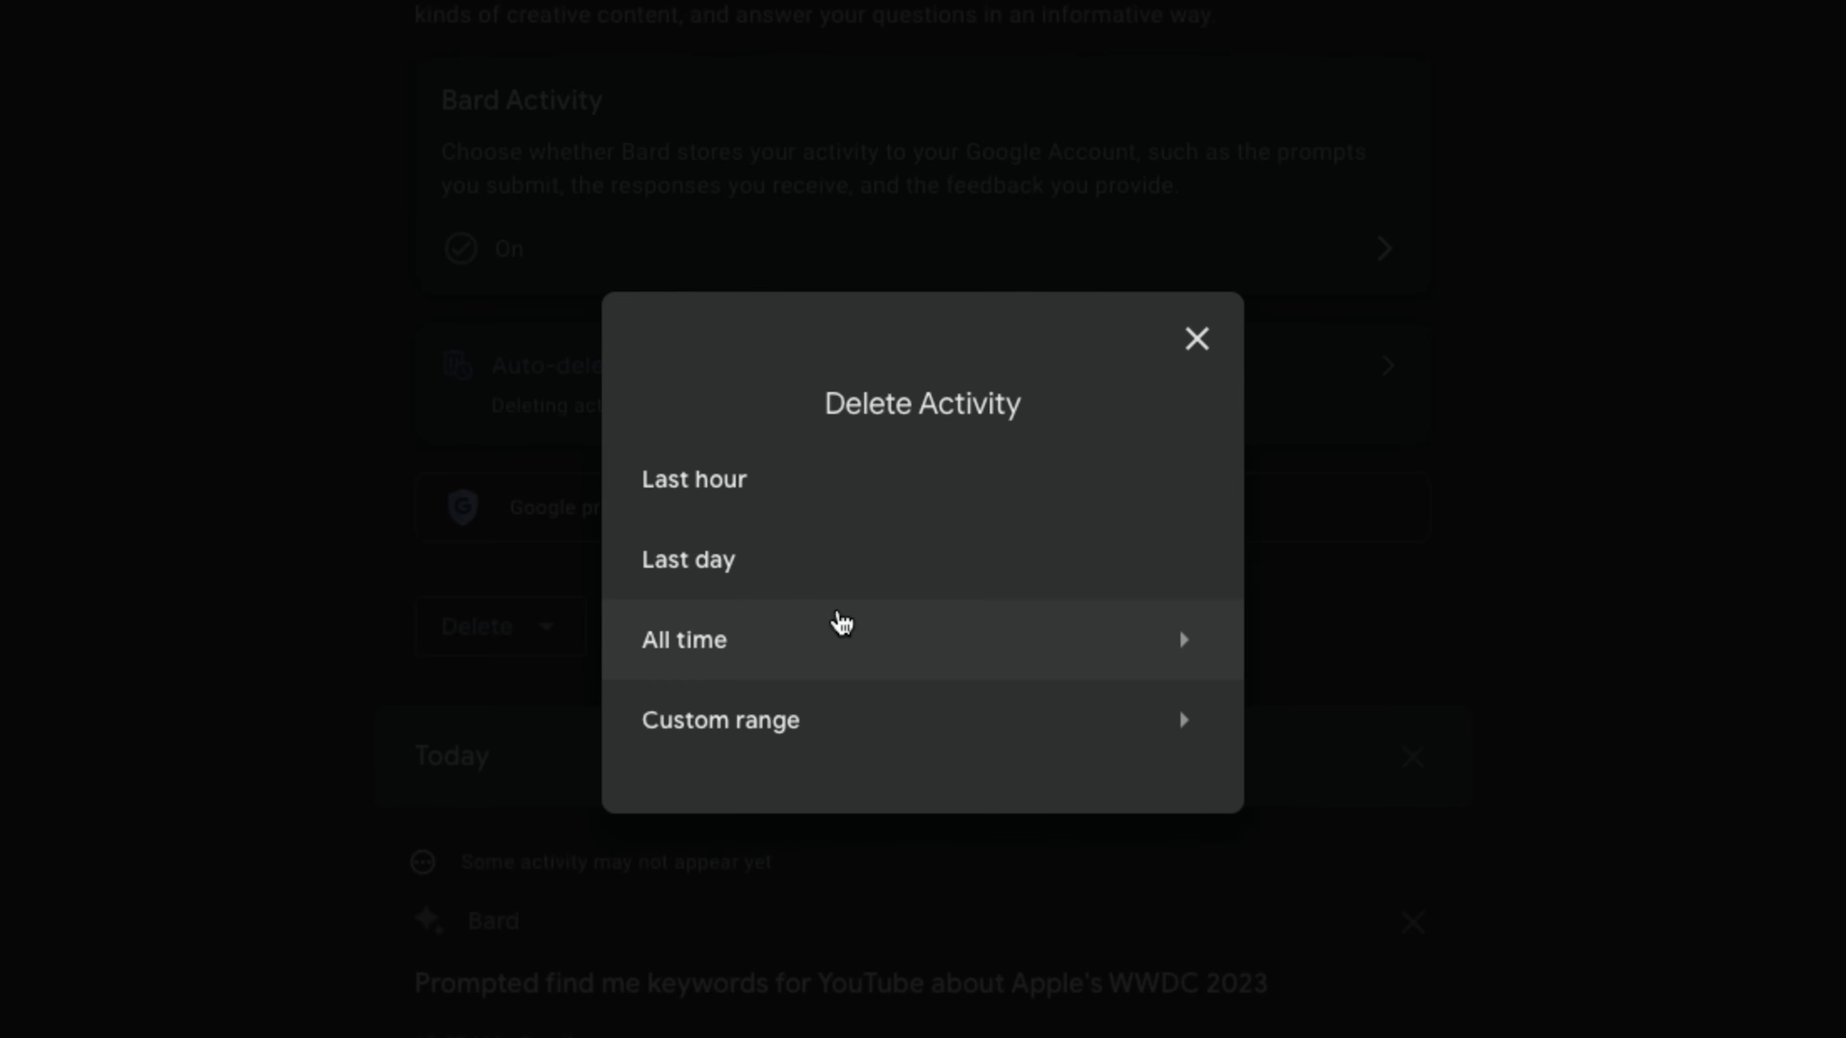
Delete the 'black cats' prompt and all May 23 activity, then view the VR headset prompt's details
{"action": "left_click", "coordinate": [967, 749]}
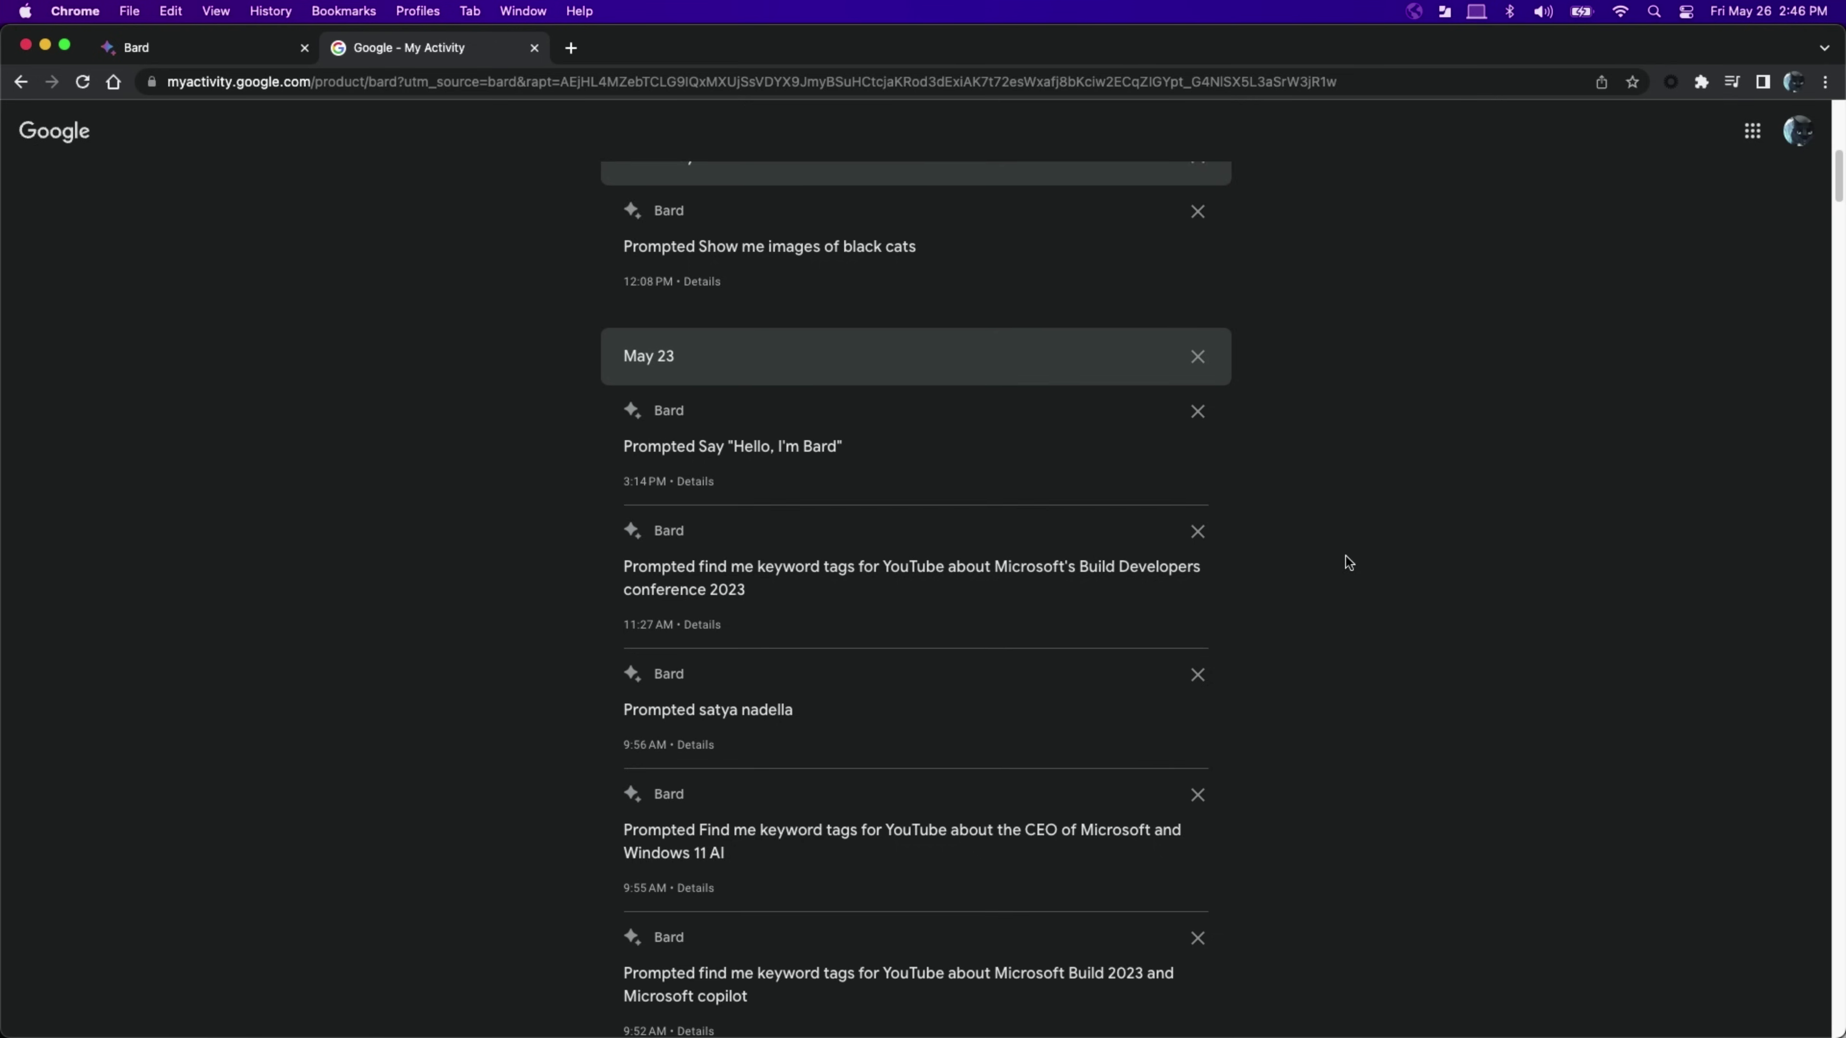
{"action": "scroll", "coordinate": [1235, 321], "scroll_direction": "up", "scroll_amount": 2}
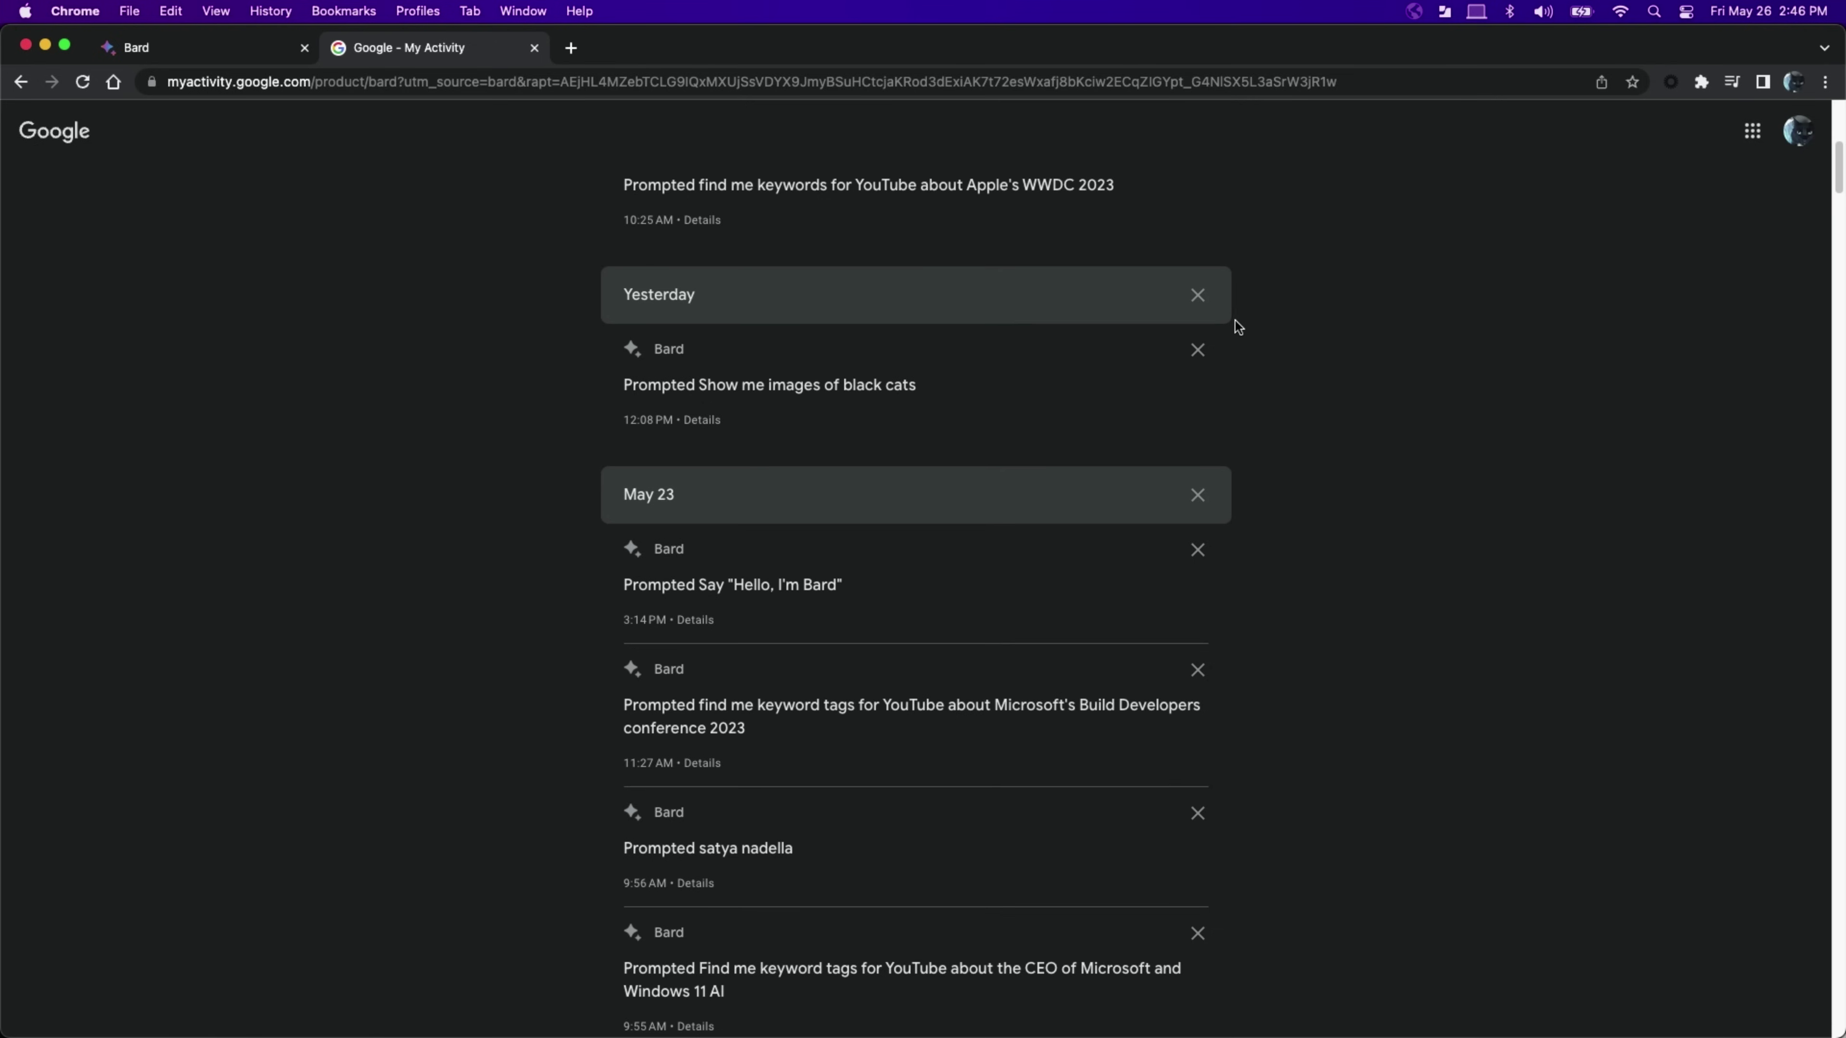
{"action": "left_click", "coordinate": [1198, 351]}
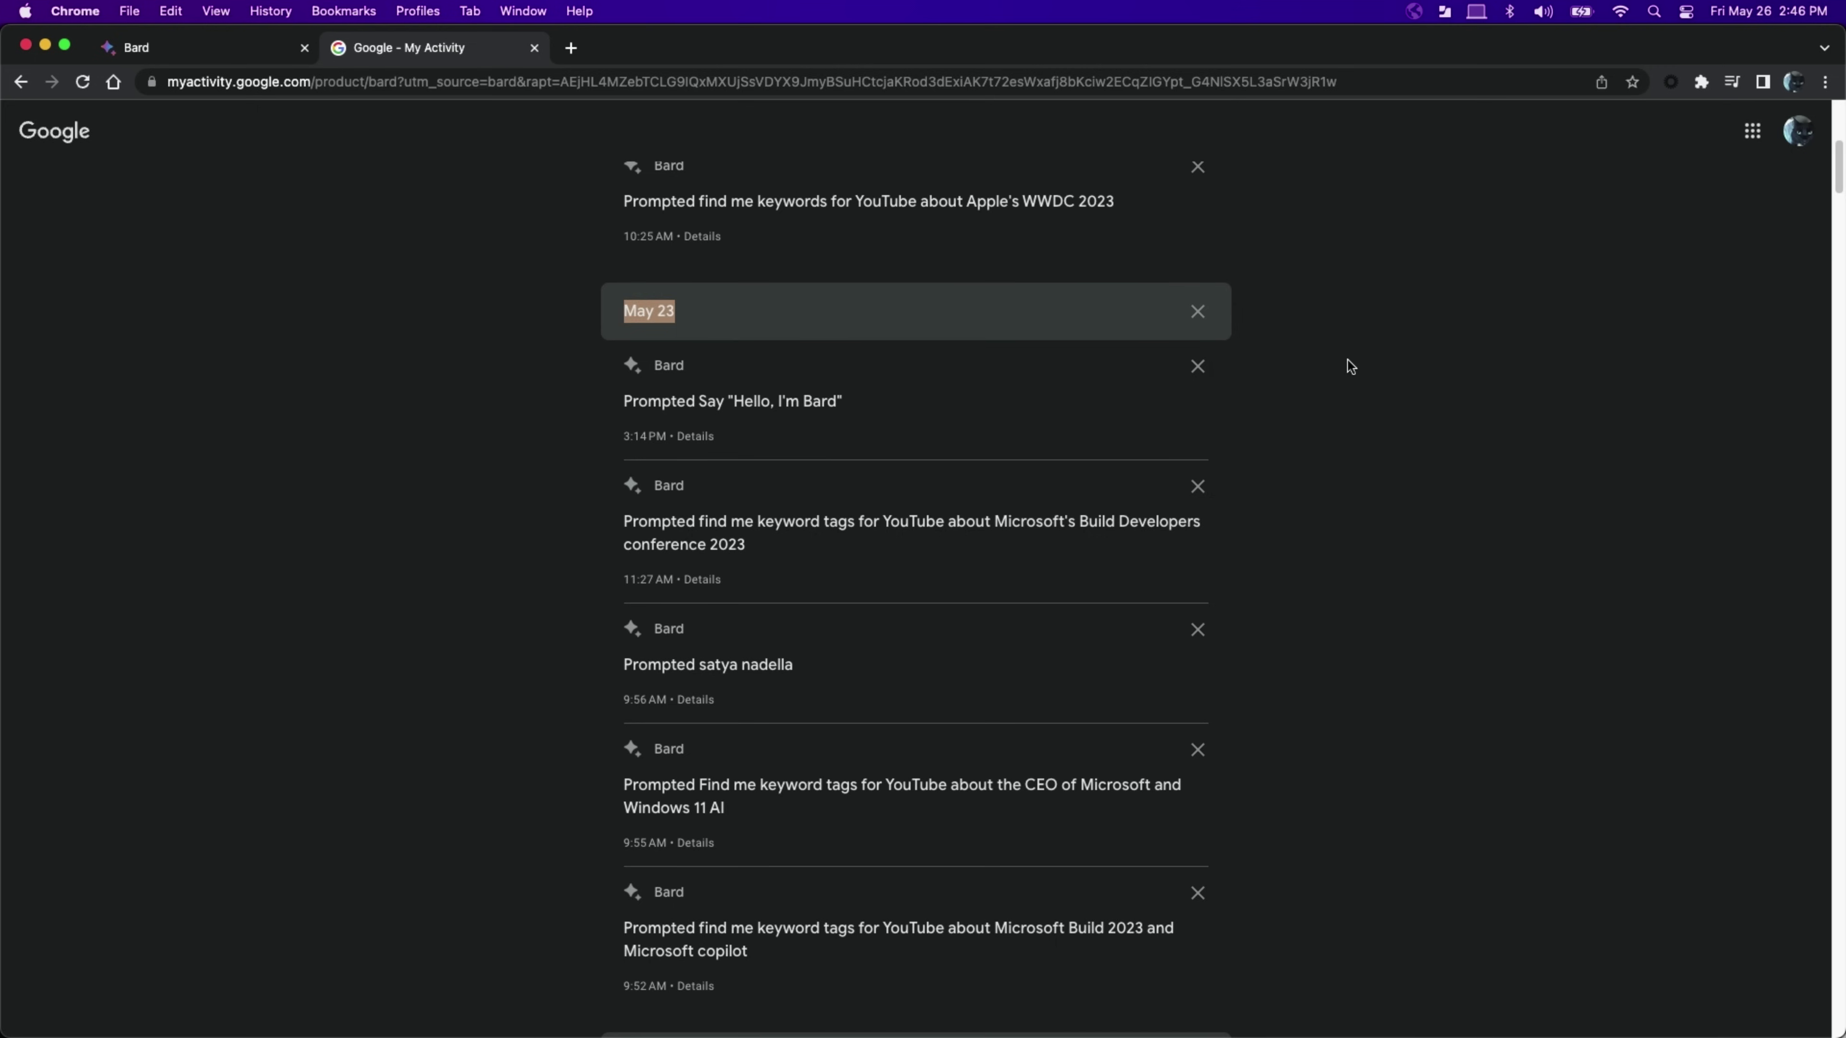
{"action": "left_click", "coordinate": [1197, 312]}
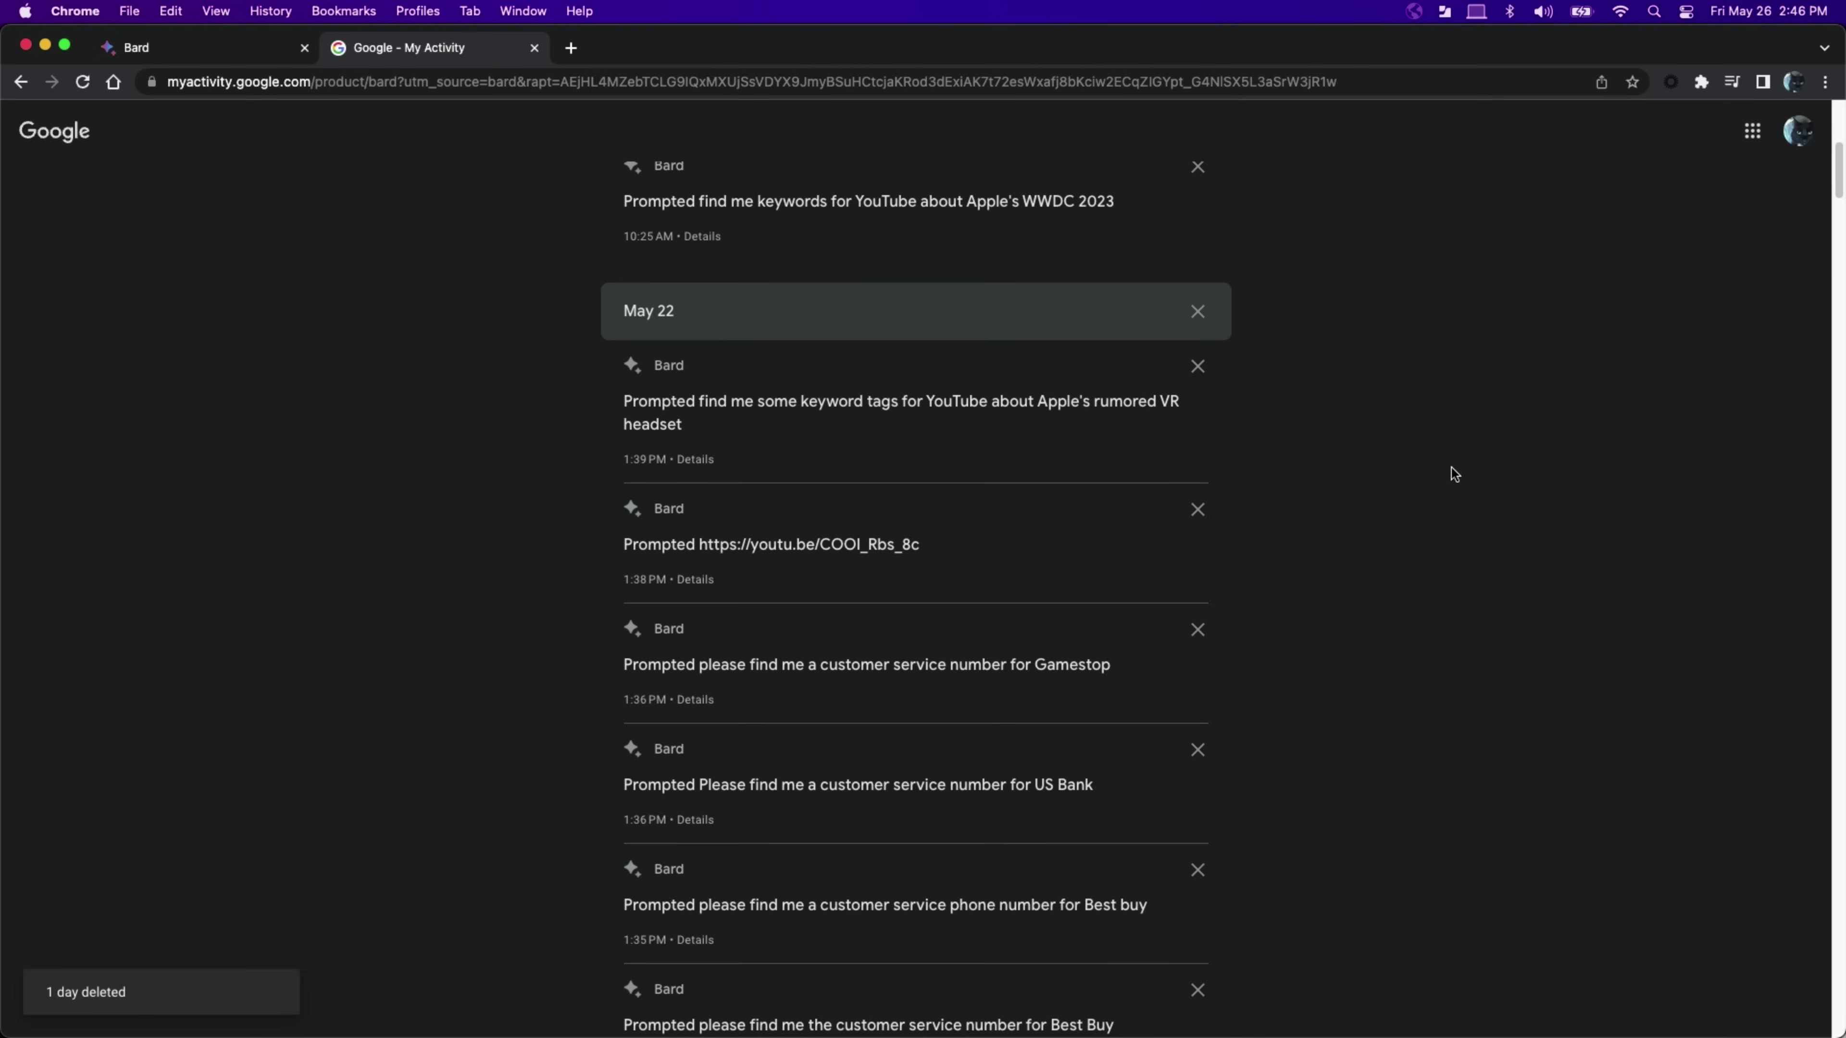
{"action": "left_click", "coordinate": [682, 460]}
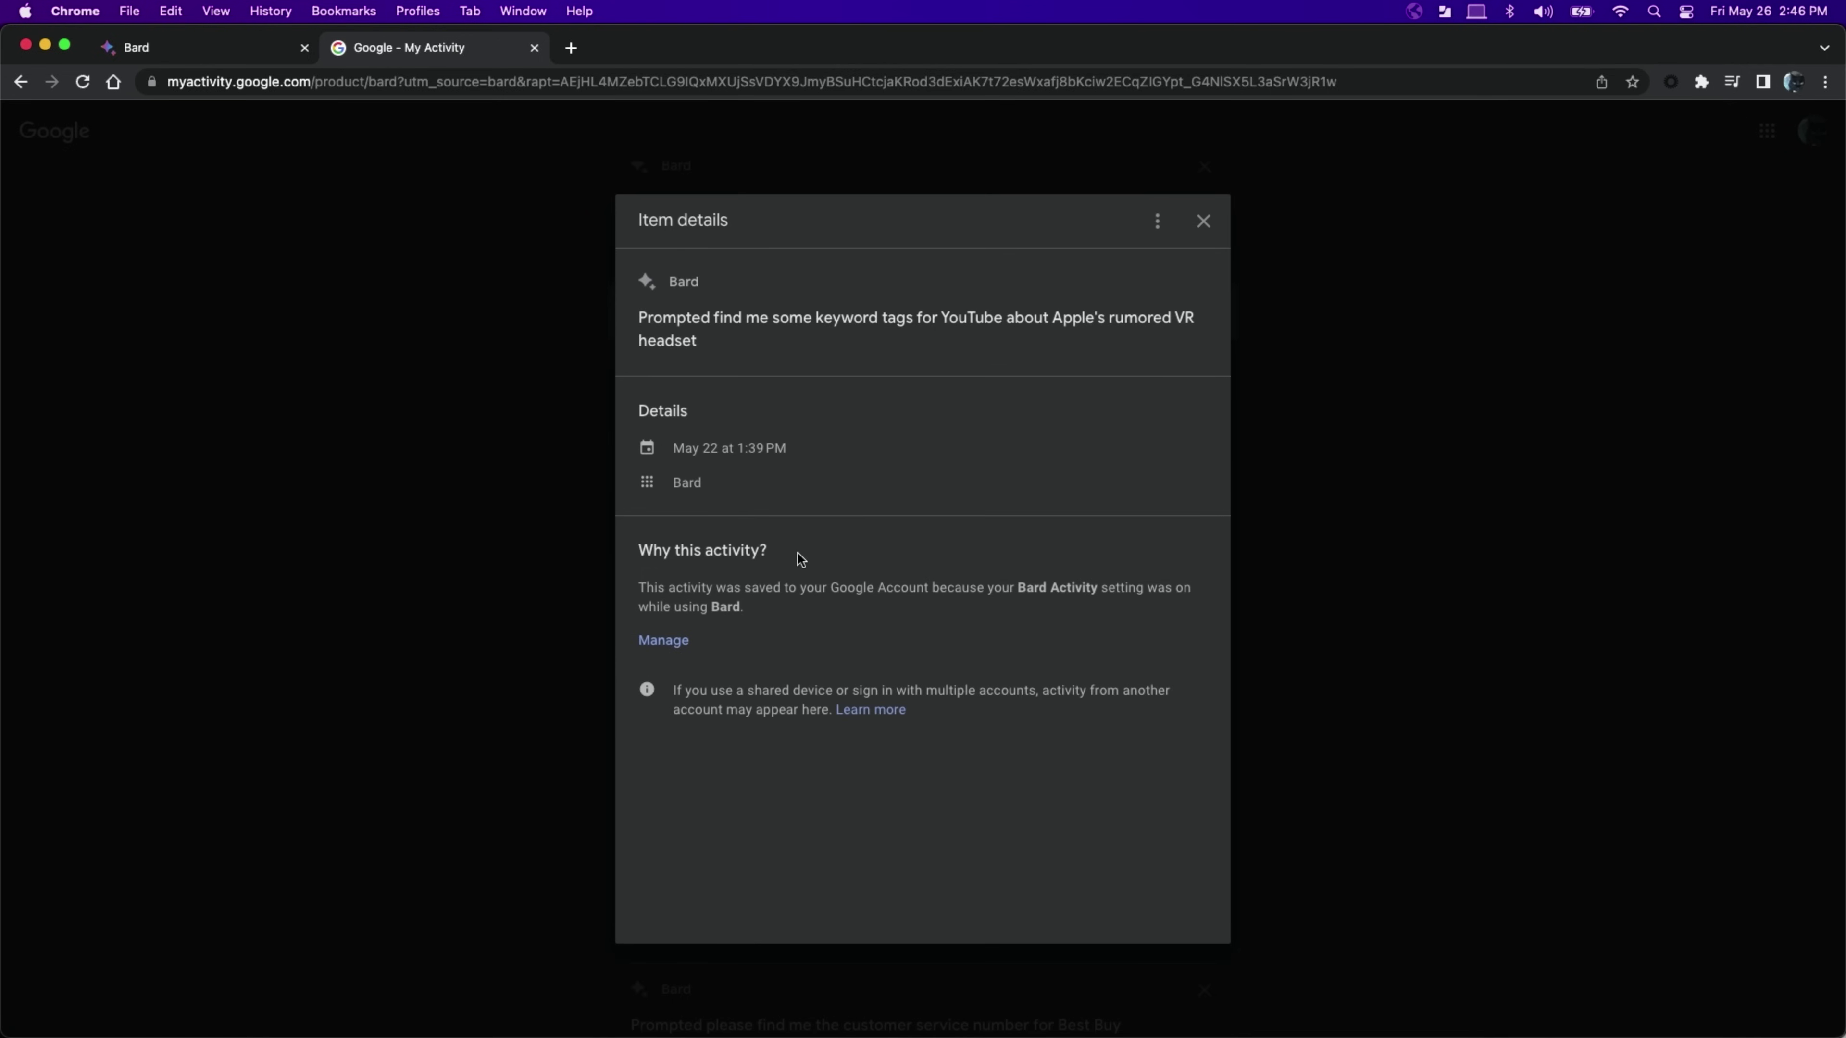
Delete the VR headset keyword-tags prompt from its Item details view
{"action": "left_click_drag", "start_coordinate": [642, 542], "coordinate": [884, 562]}
{"action": "left_click", "coordinate": [903, 525]}
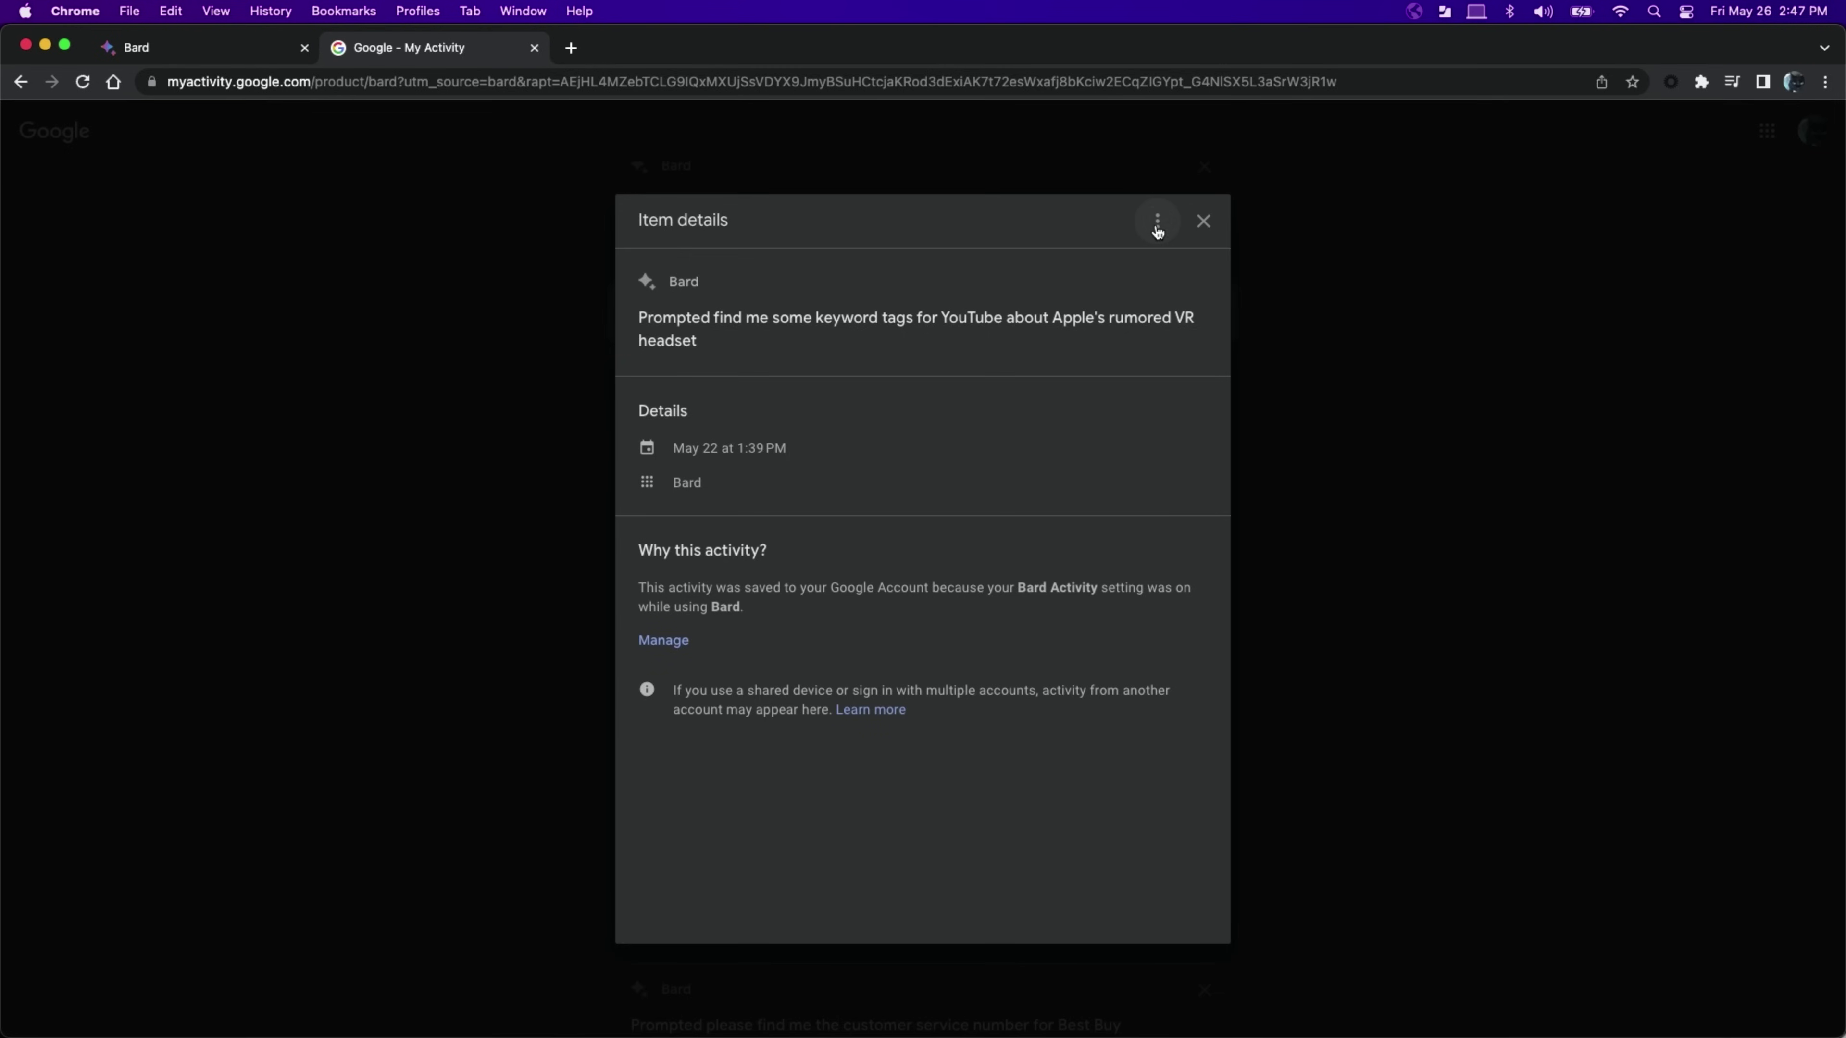
{"action": "left_click", "coordinate": [1157, 222]}
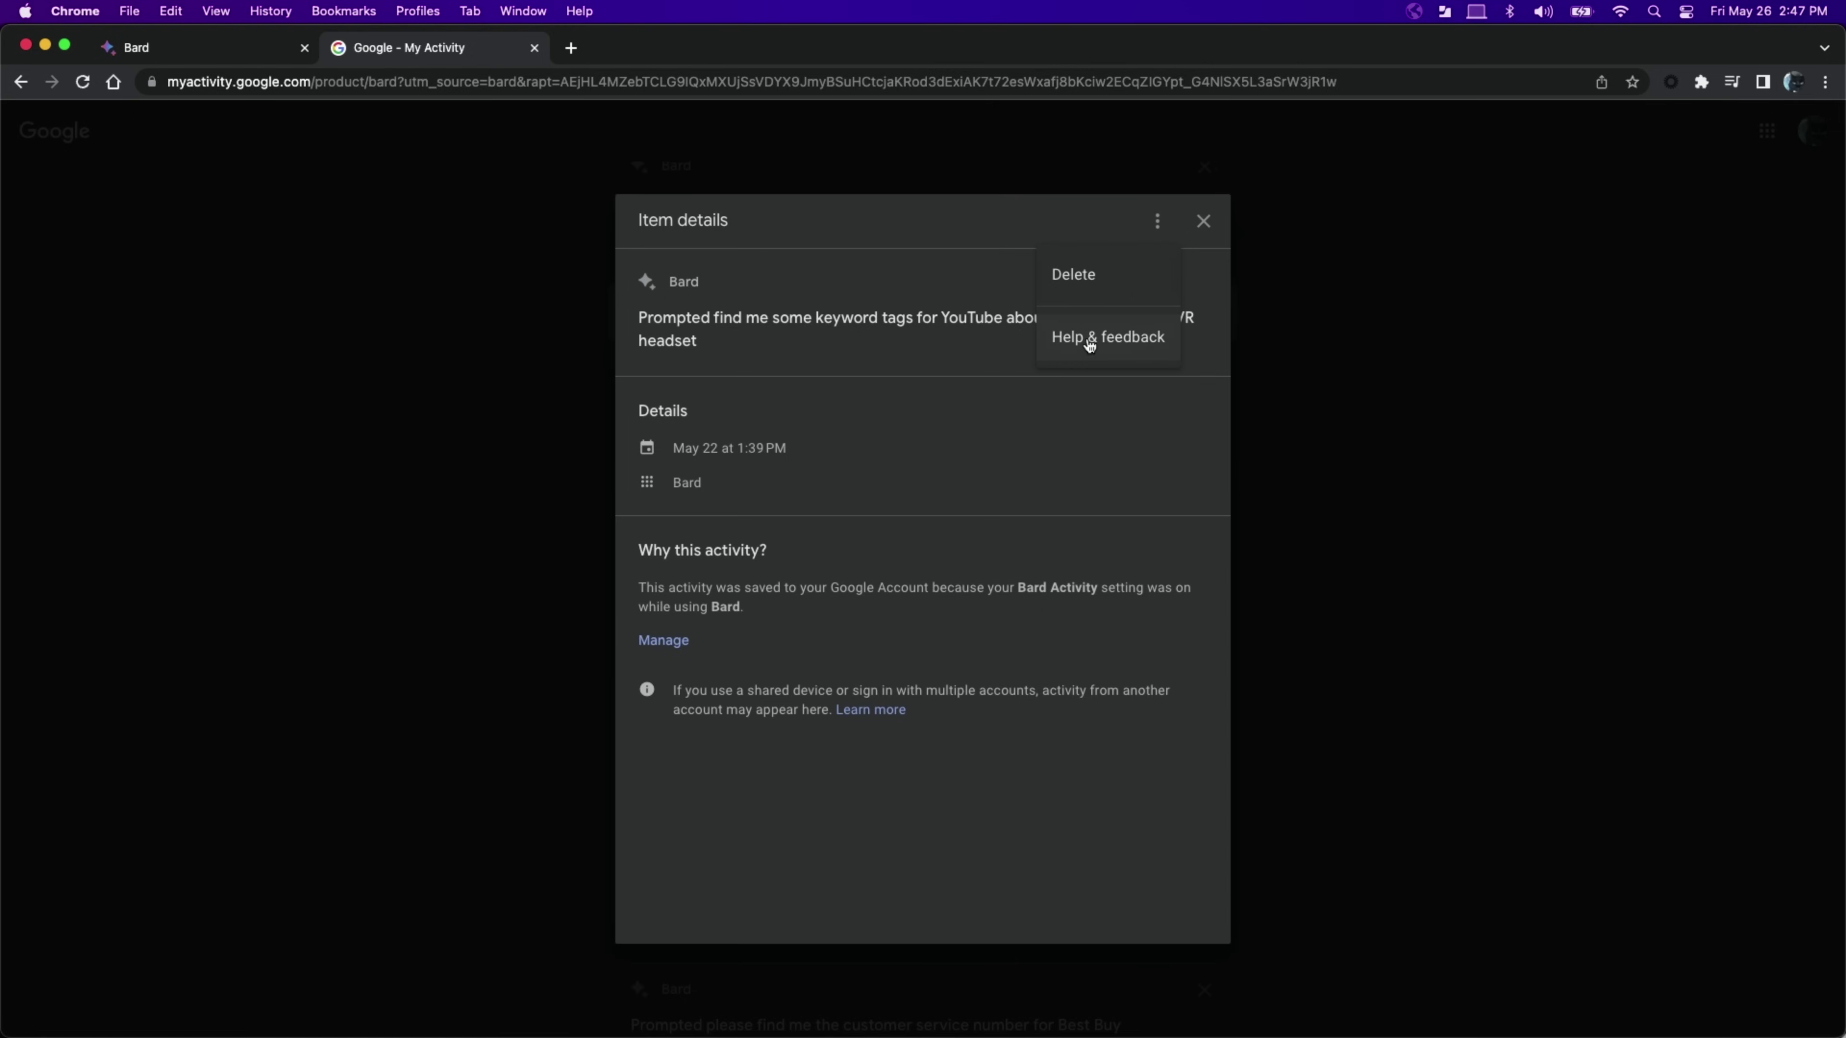
{"action": "left_click", "coordinate": [1080, 281]}
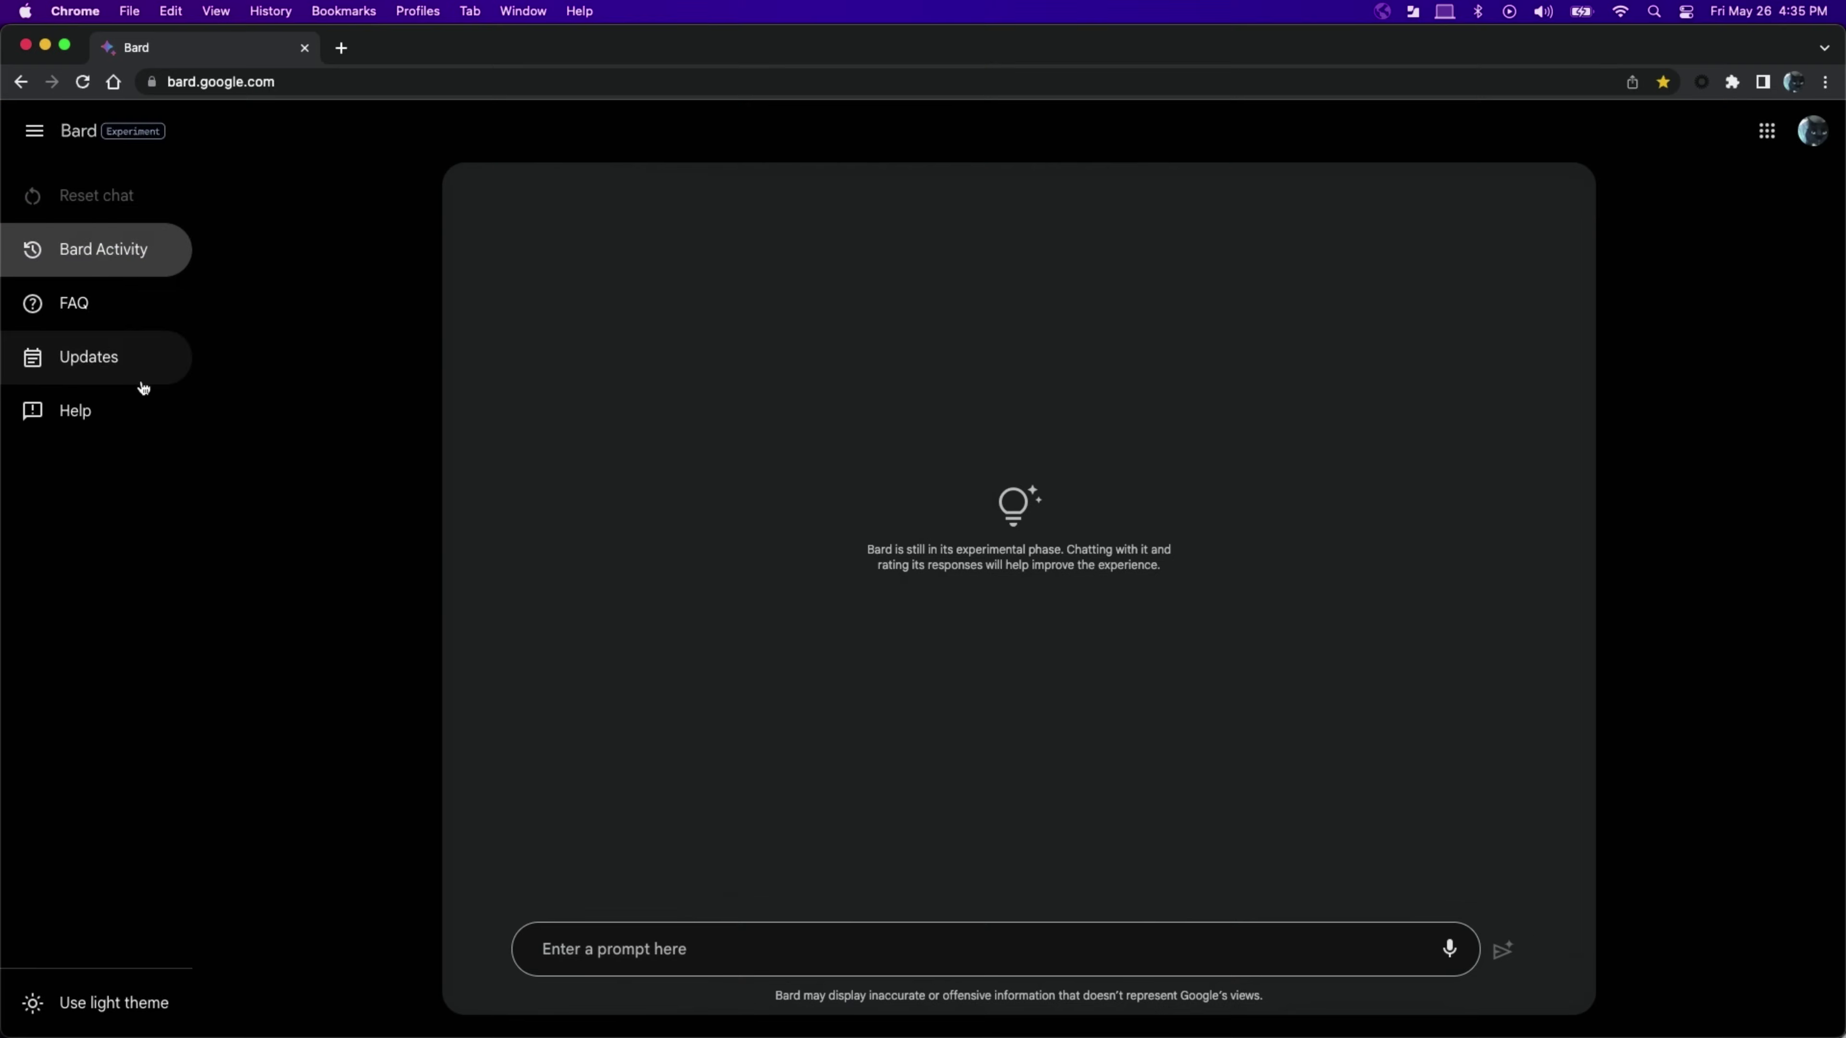
{"action": "left_click", "coordinate": [110, 360]}
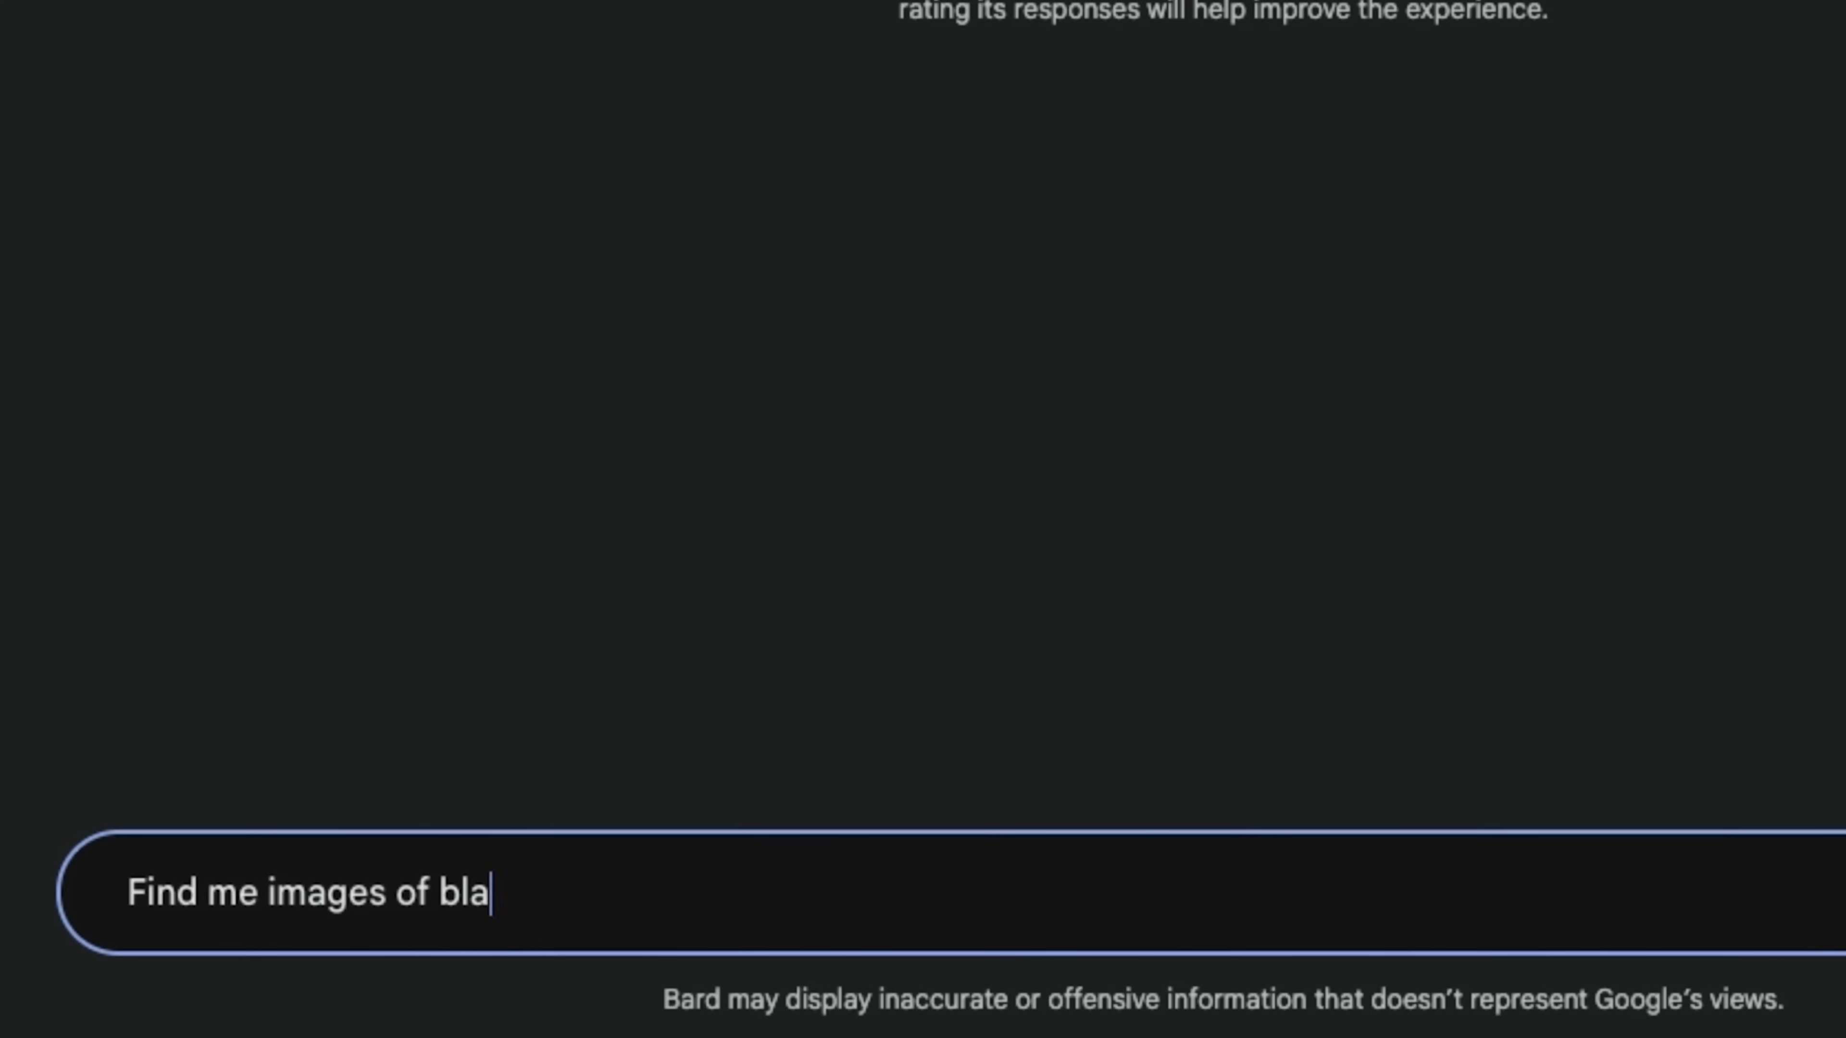
{"action": "type", "text": "ck sand beaches that are safe to swim at in Maui Hawaii"}
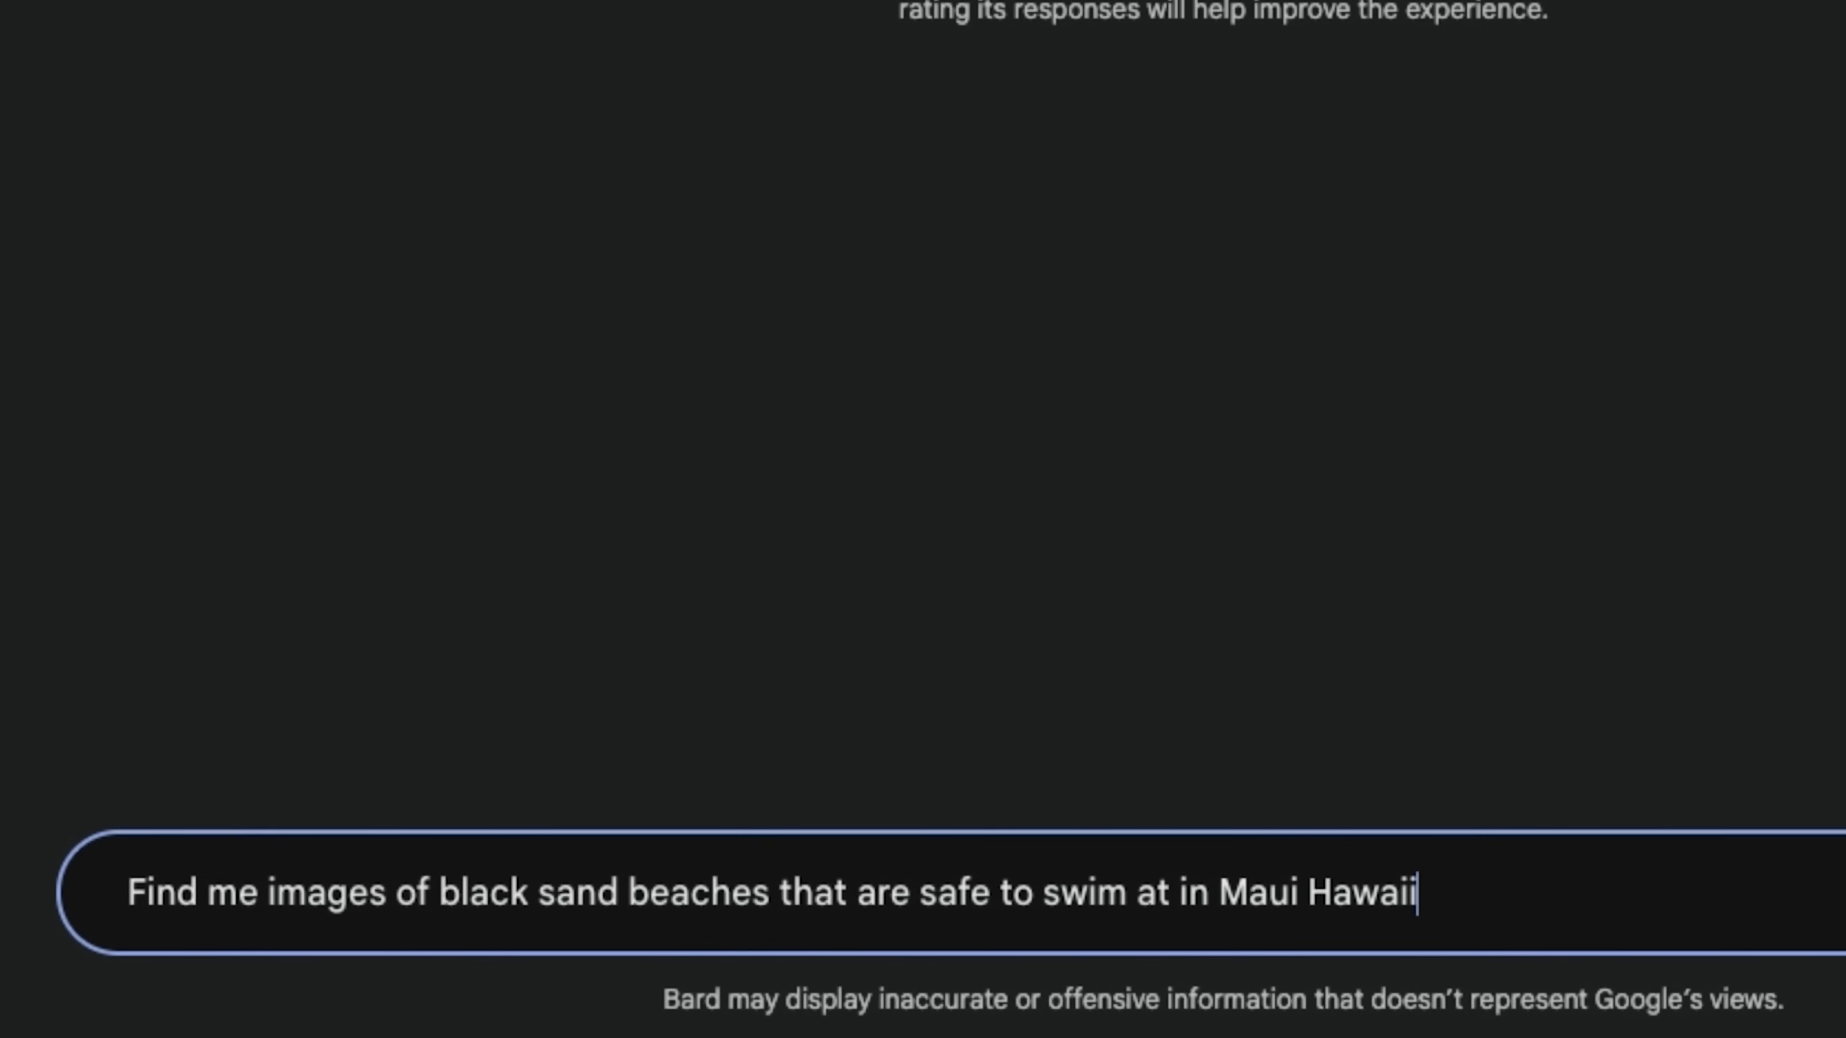
Submit the Maui black sand beach images prompt, review the results, and rate the answer as good
{"action": "key", "text": "Return"}
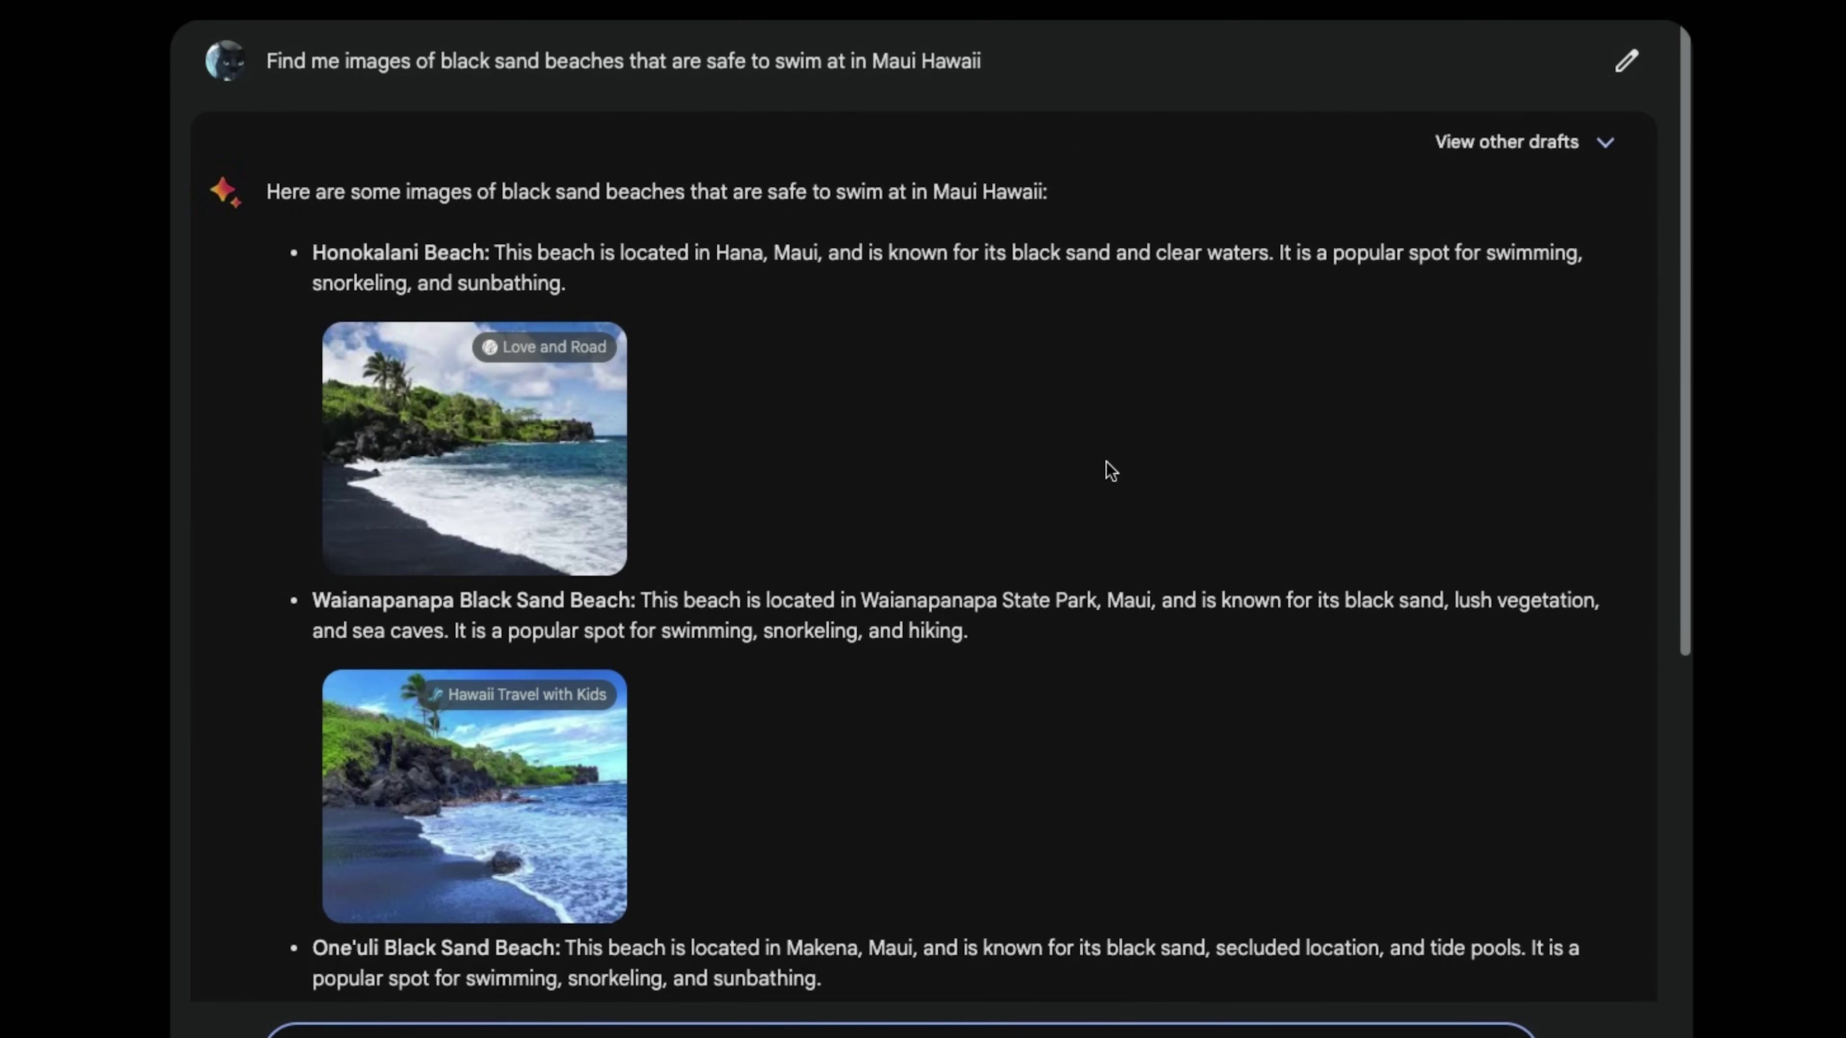
{"action": "left_click_drag", "start_coordinate": [1686, 329], "coordinate": [1688, 691]}
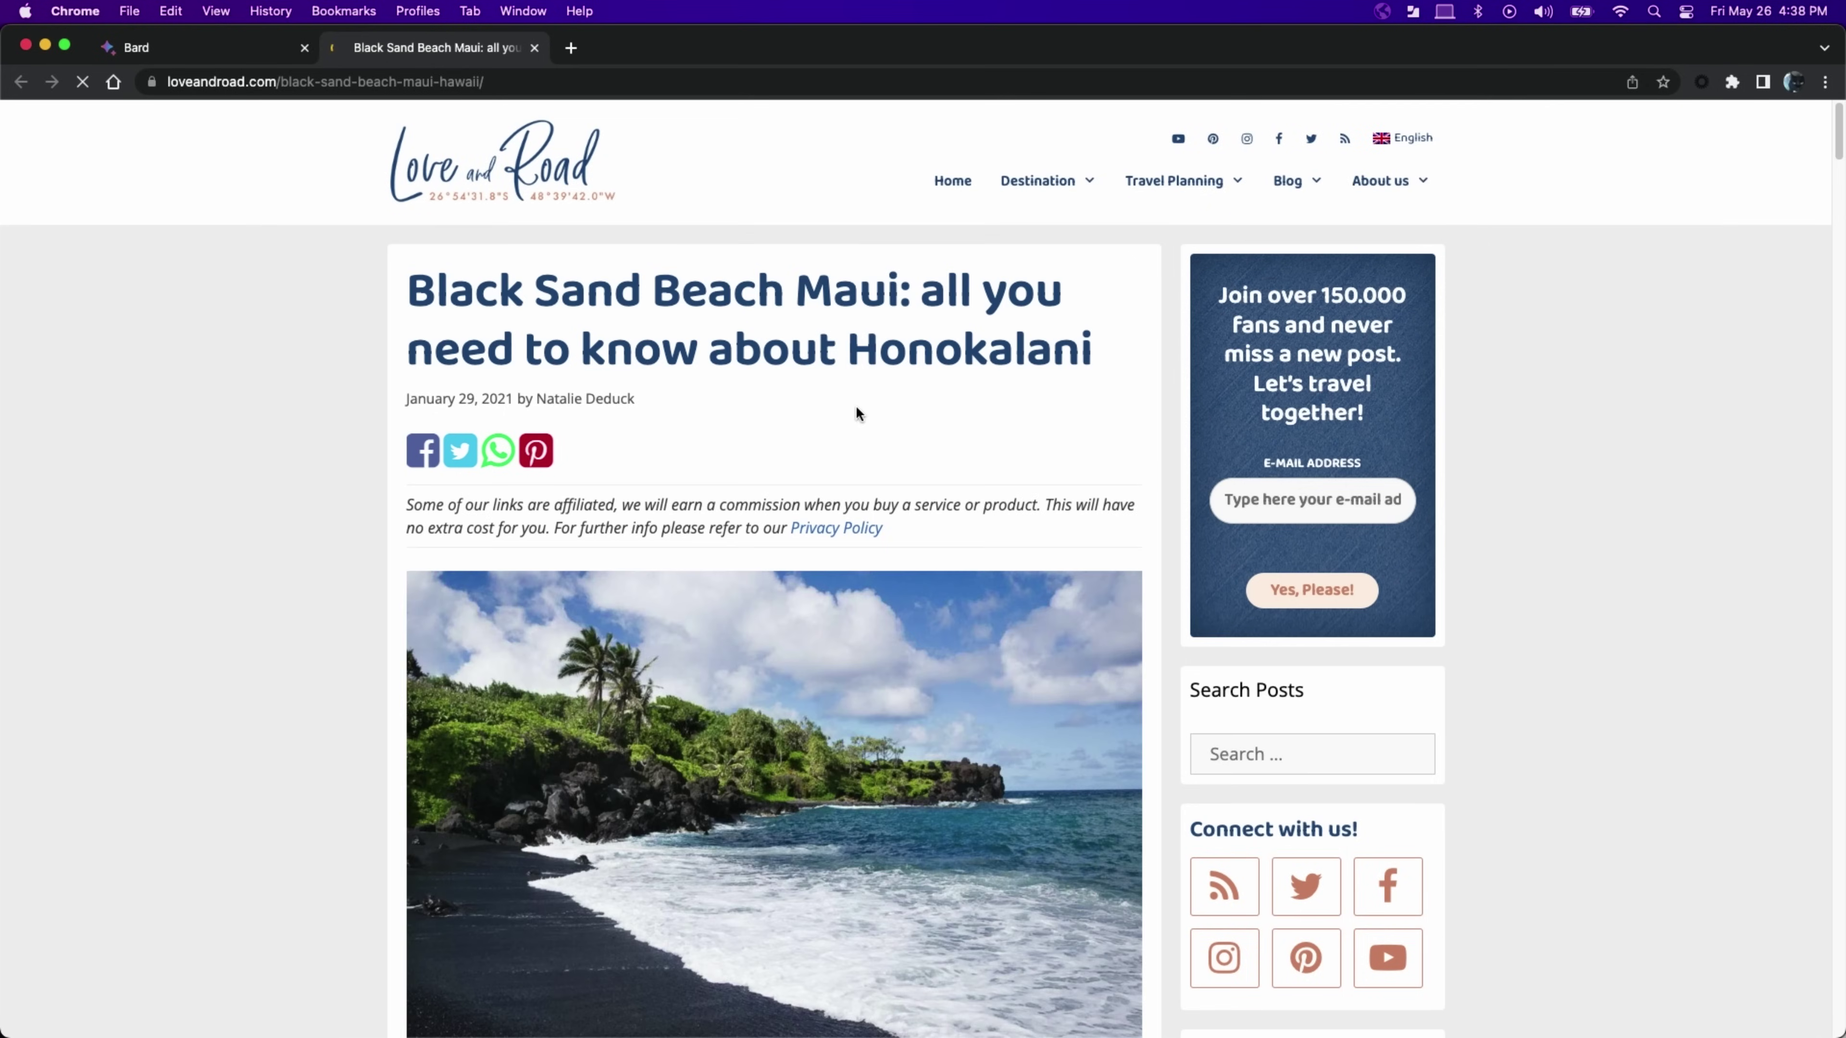
{"action": "scroll", "coordinate": [855, 405], "scroll_direction": "down", "scroll_amount": 2}
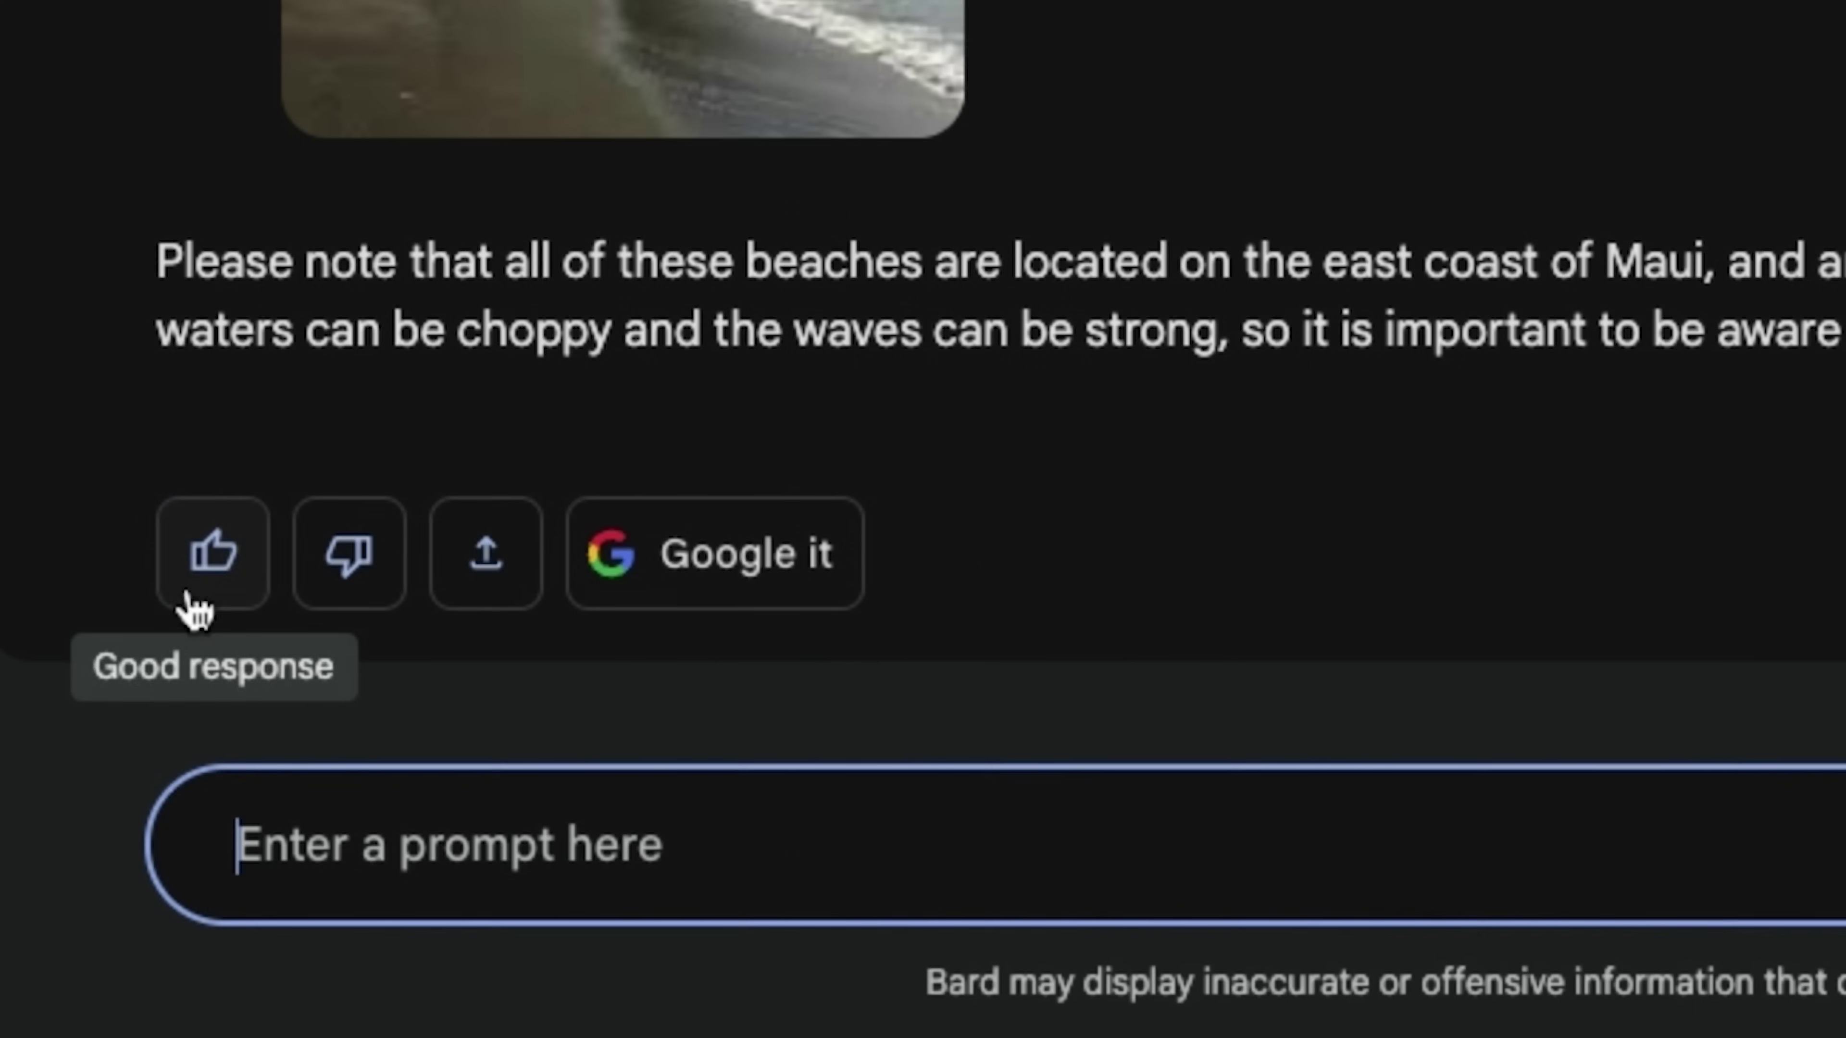
{"action": "left_click", "coordinate": [186, 592]}
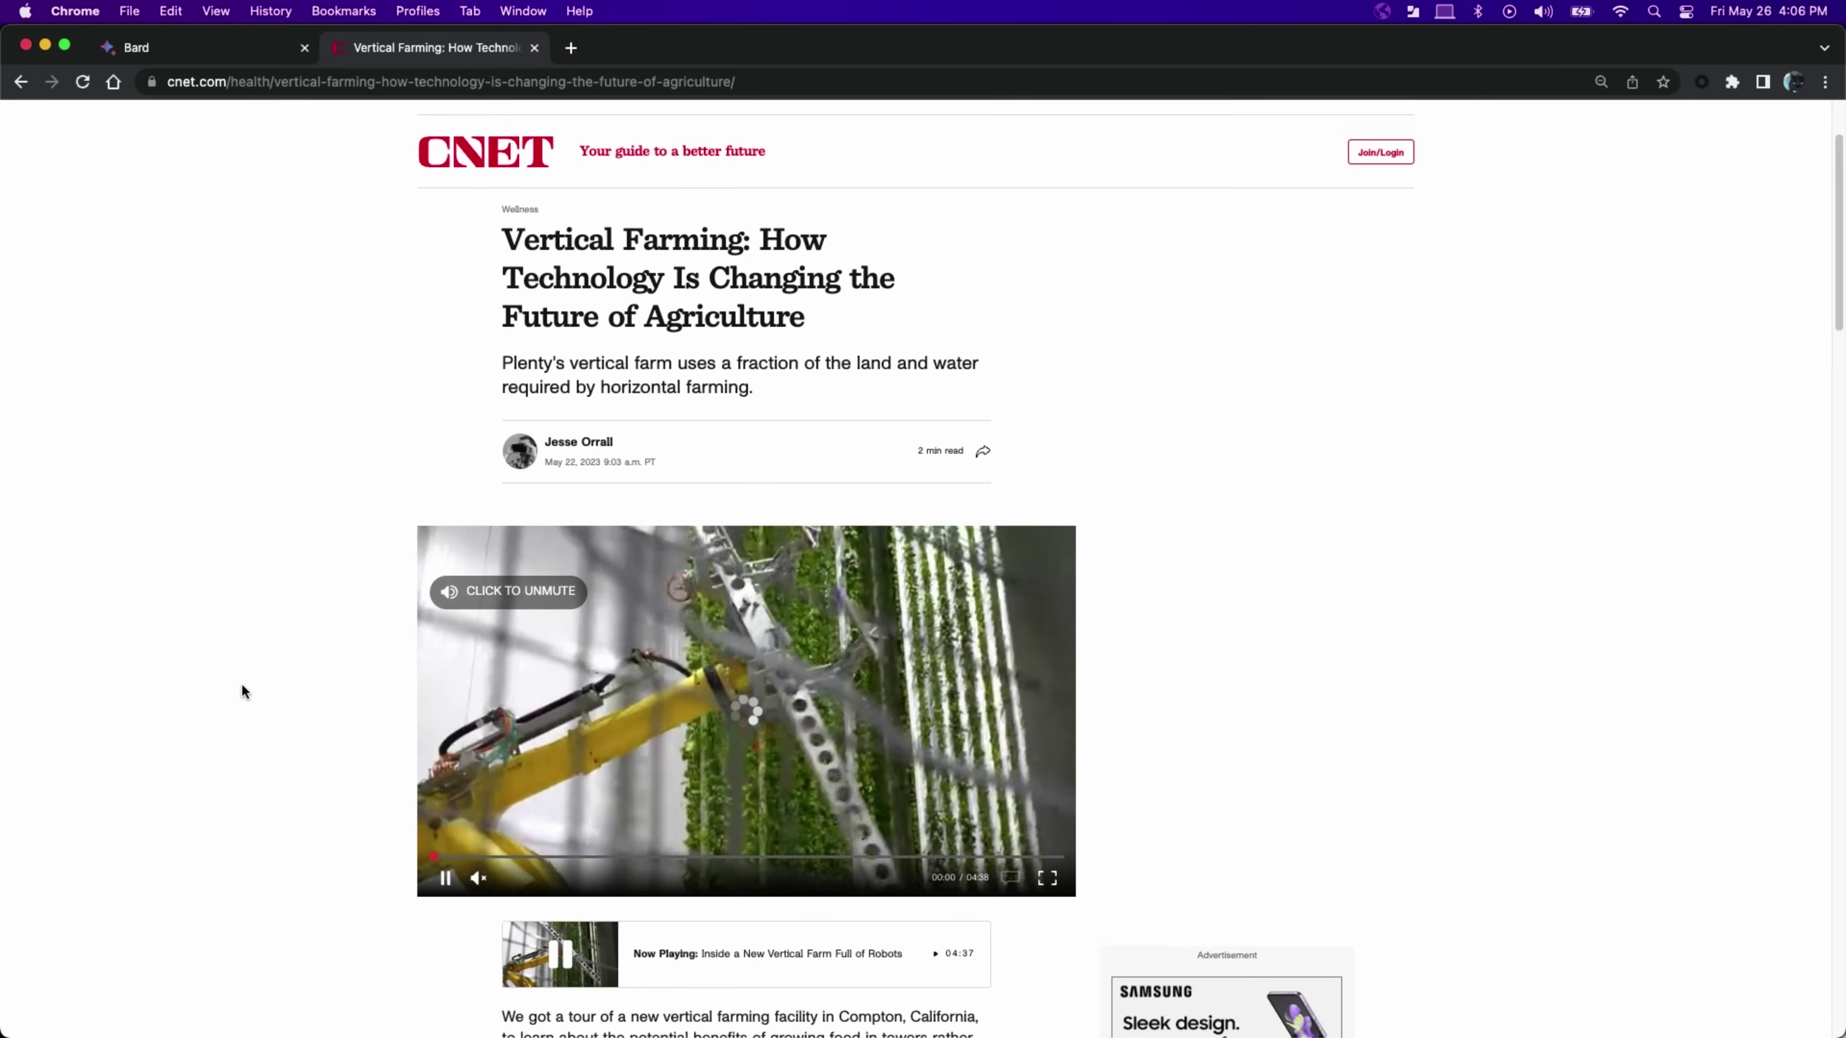
Skim down through the CNET vertical farming article
{"action": "scroll", "coordinate": [242, 686], "scroll_direction": "down", "scroll_amount": 10}
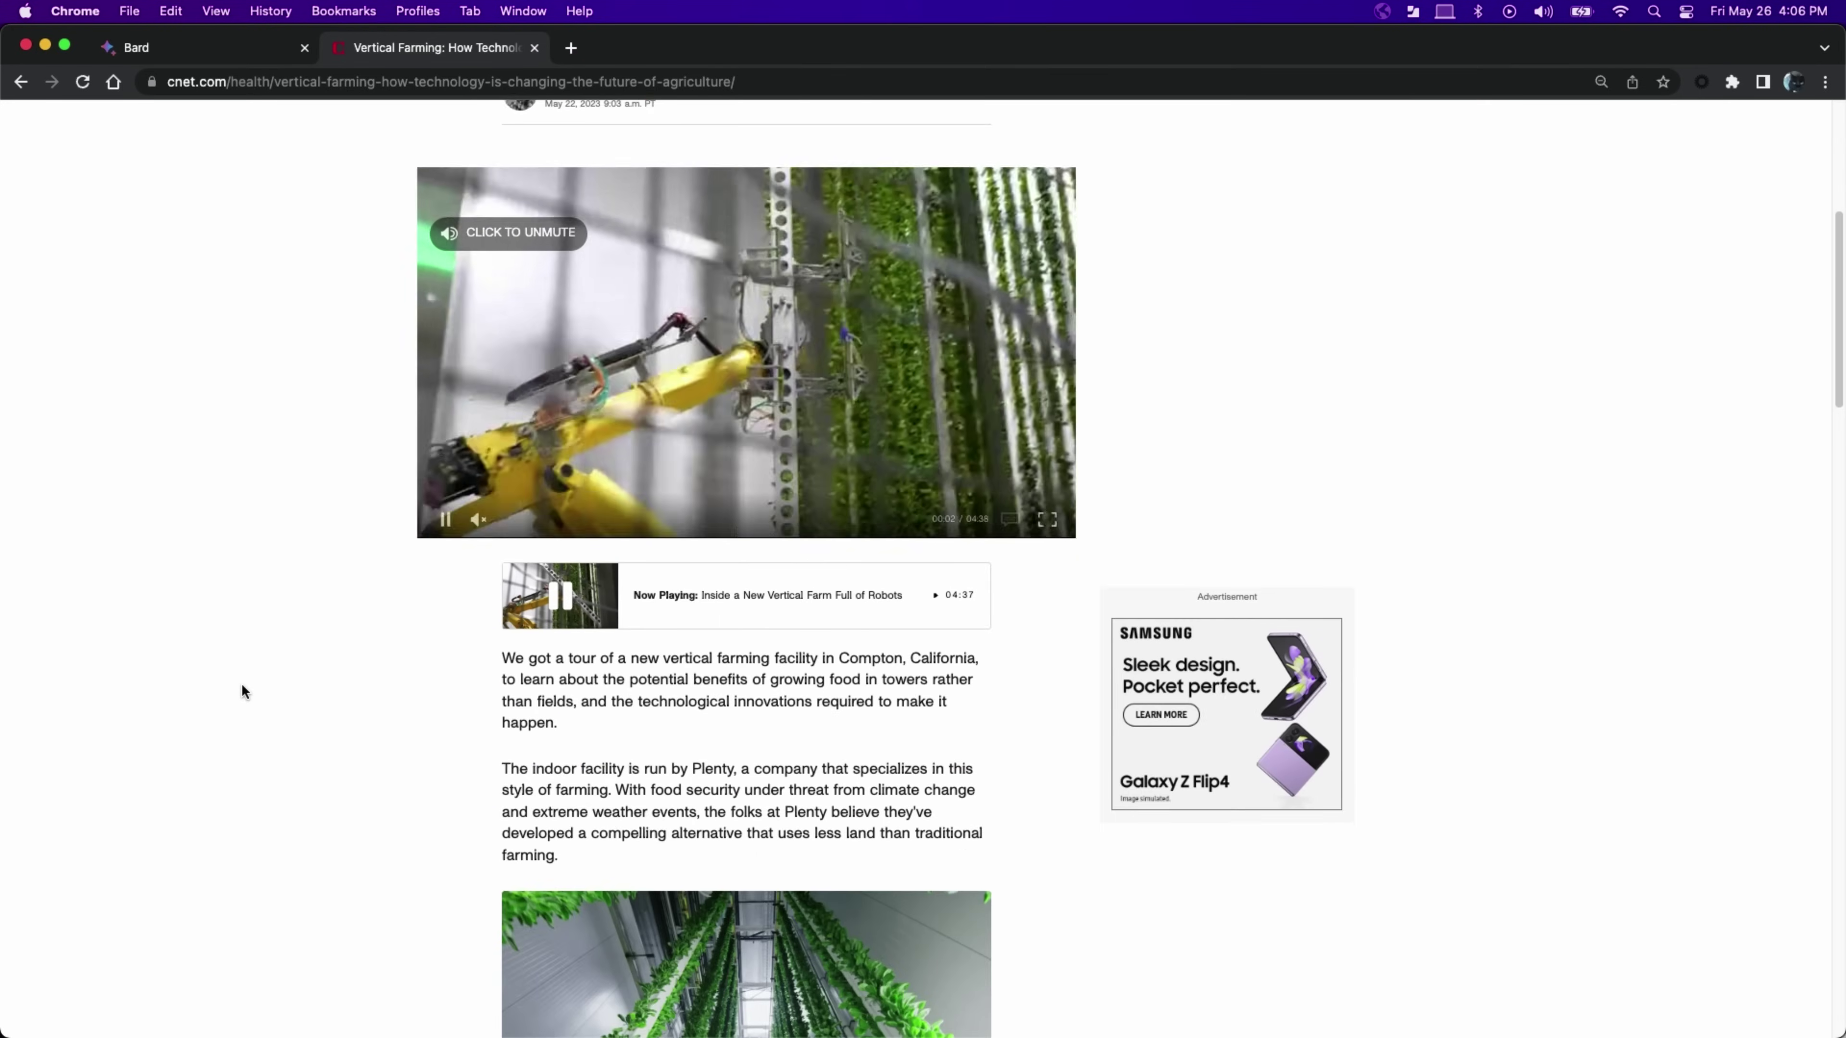
{"action": "scroll", "coordinate": [241, 685], "scroll_direction": "down", "scroll_amount": 15}
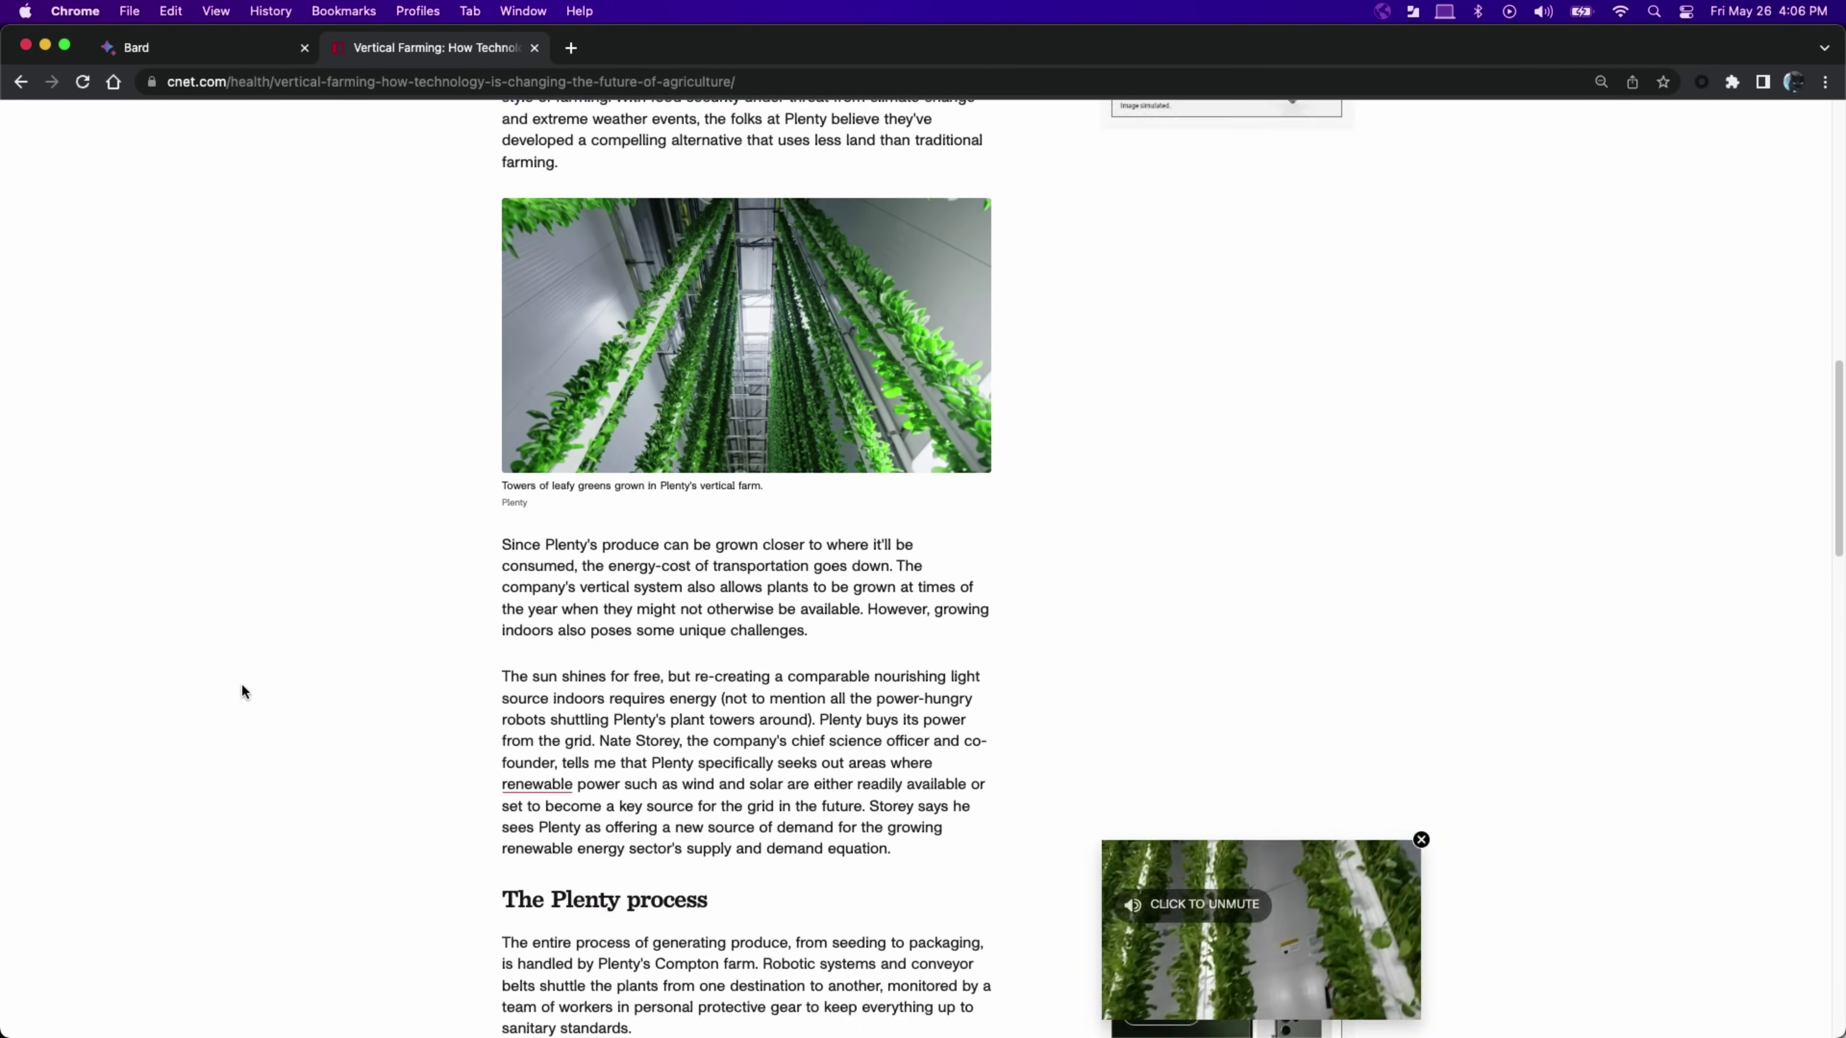
{"action": "scroll", "coordinate": [241, 691], "scroll_direction": "down", "scroll_amount": 12}
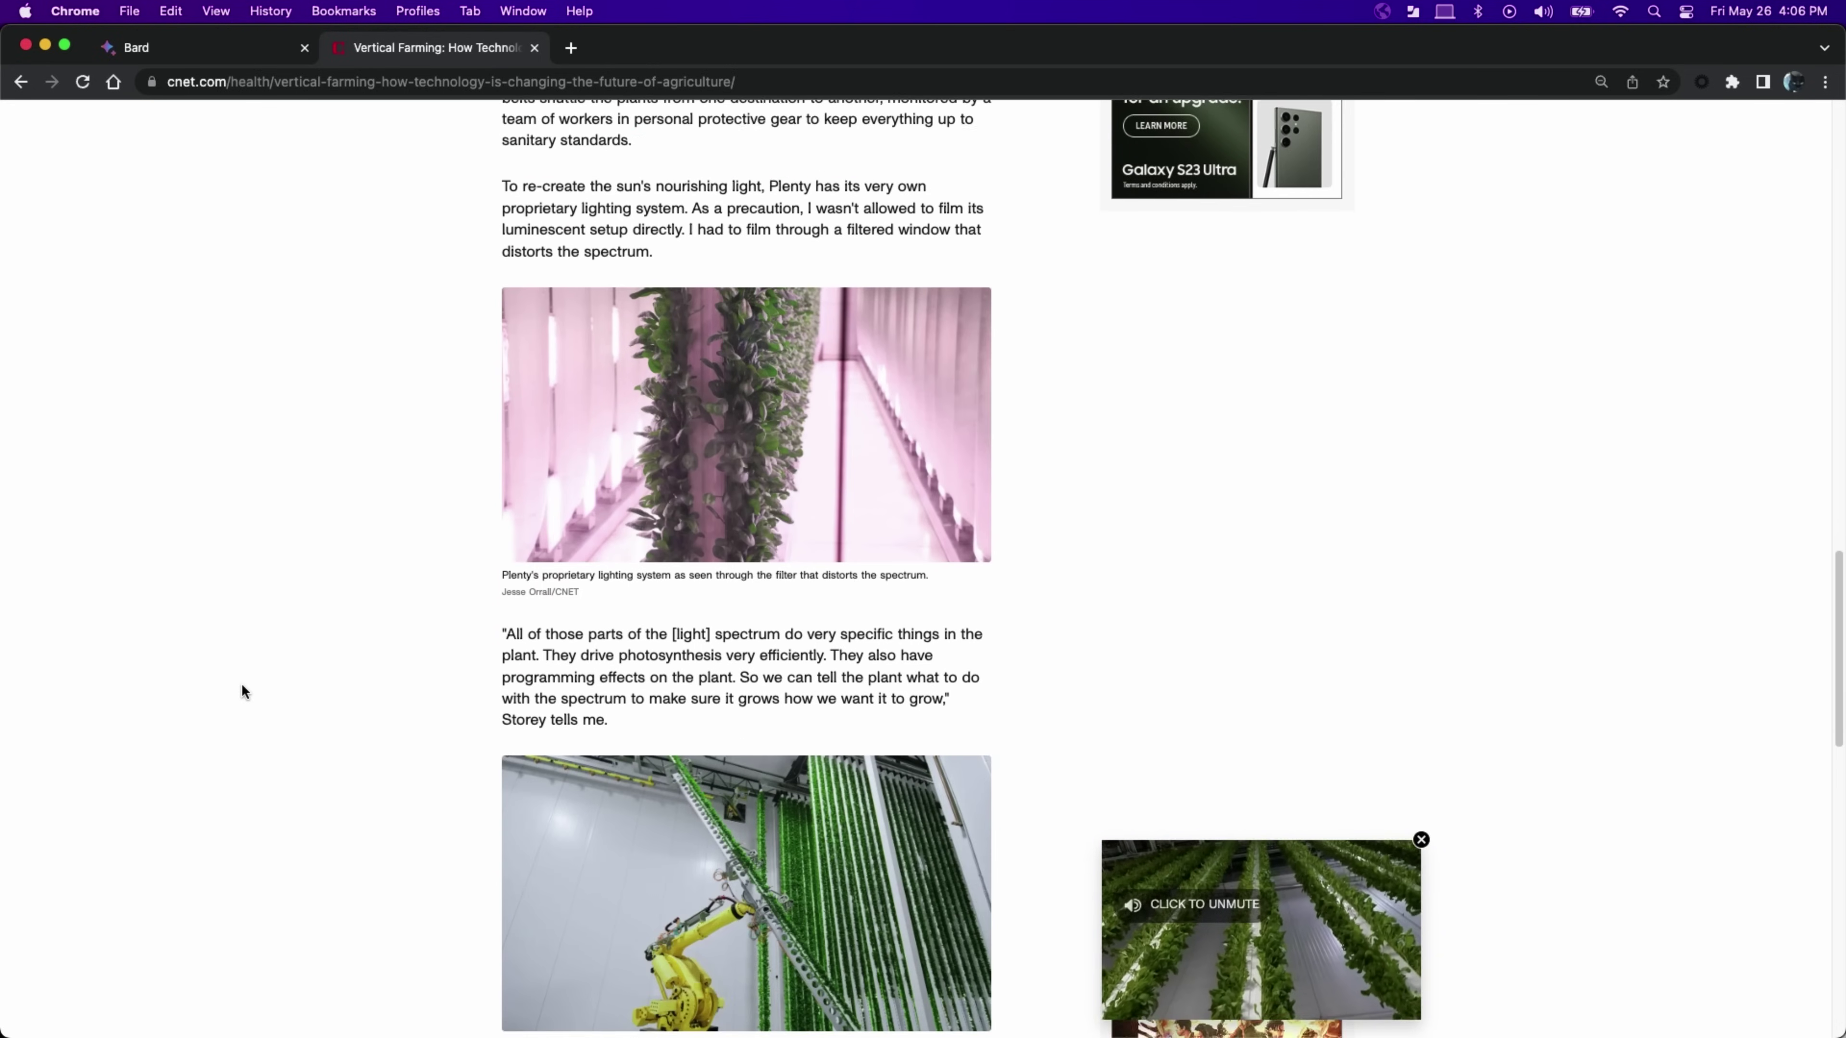
{"action": "scroll", "coordinate": [240, 683], "scroll_direction": "down", "scroll_amount": 4}
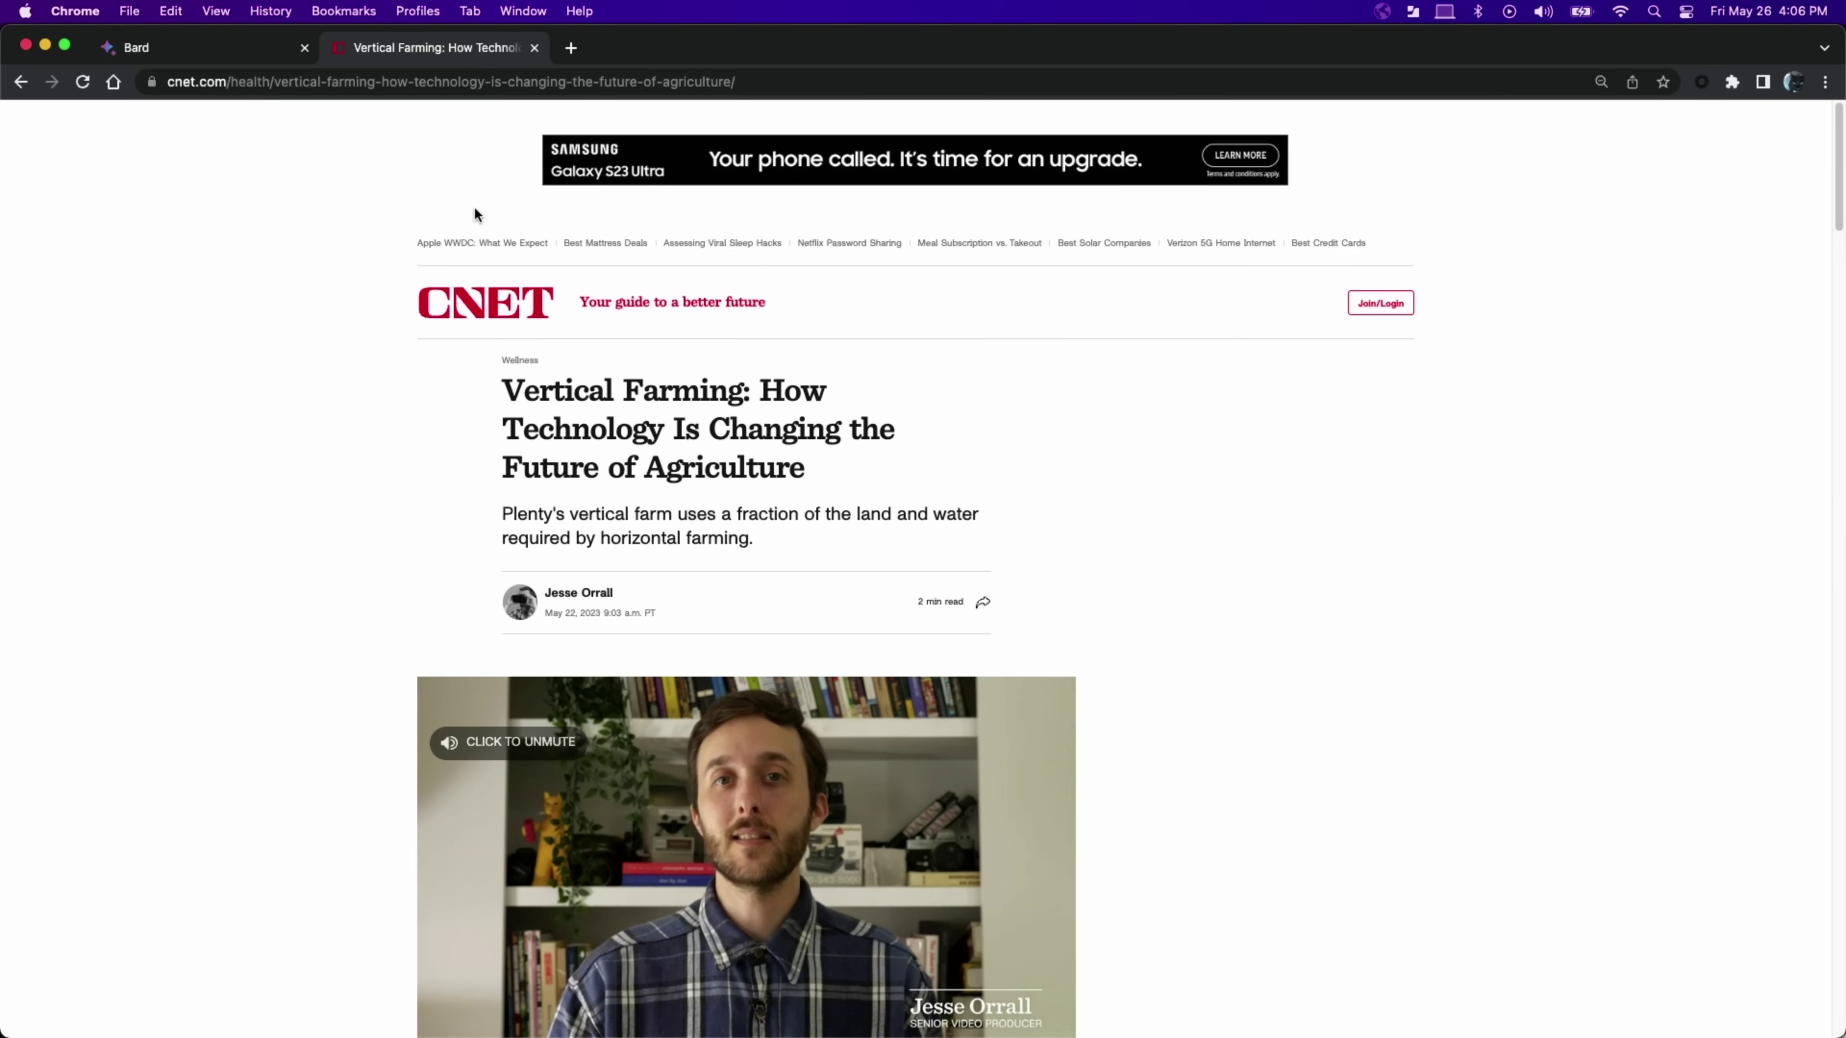
Select the article's web address and start the 'Give me a summary…' prompt in Bard
{"action": "left_click", "coordinate": [586, 83]}
{"action": "key", "text": "ctrl+c"}
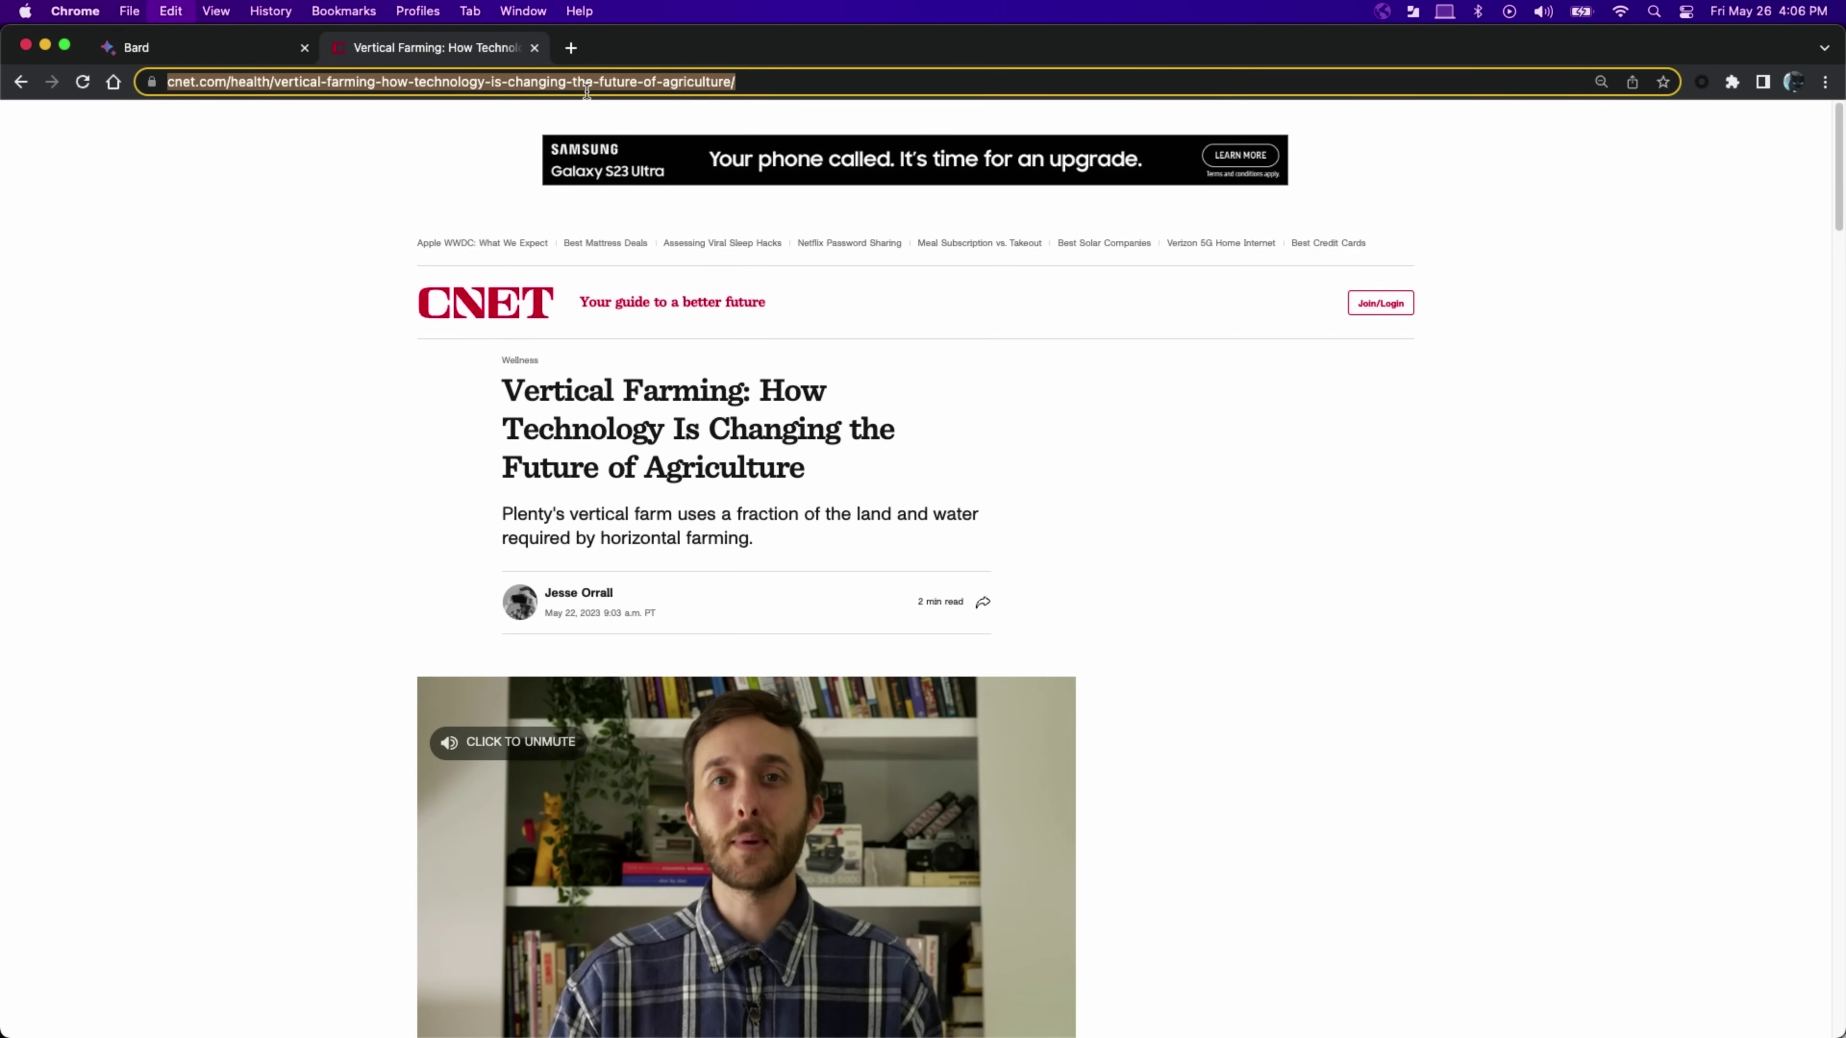
{"action": "left_click", "coordinate": [185, 51]}
{"action": "type", "text": "Give me a summary of this article with some bullet points on the certain "}
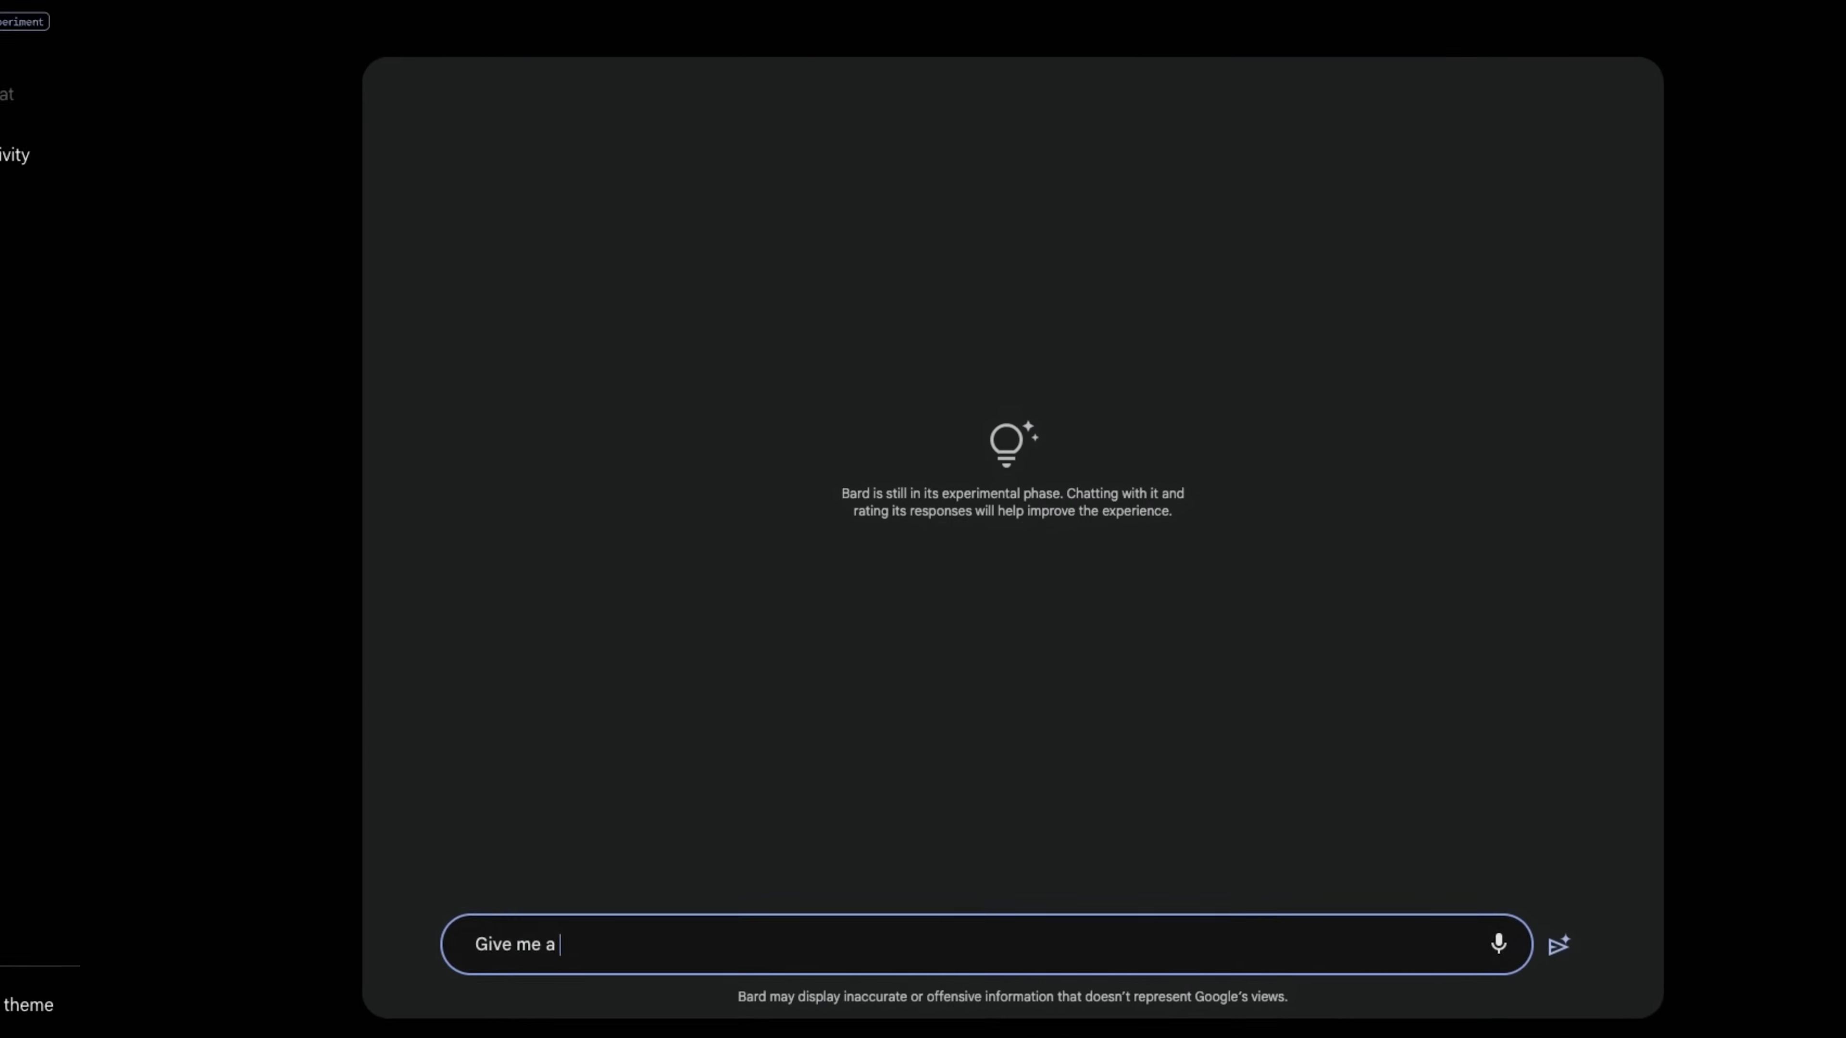
{"action": "type", "text": "themes in the article. And give me a list of keywords."}
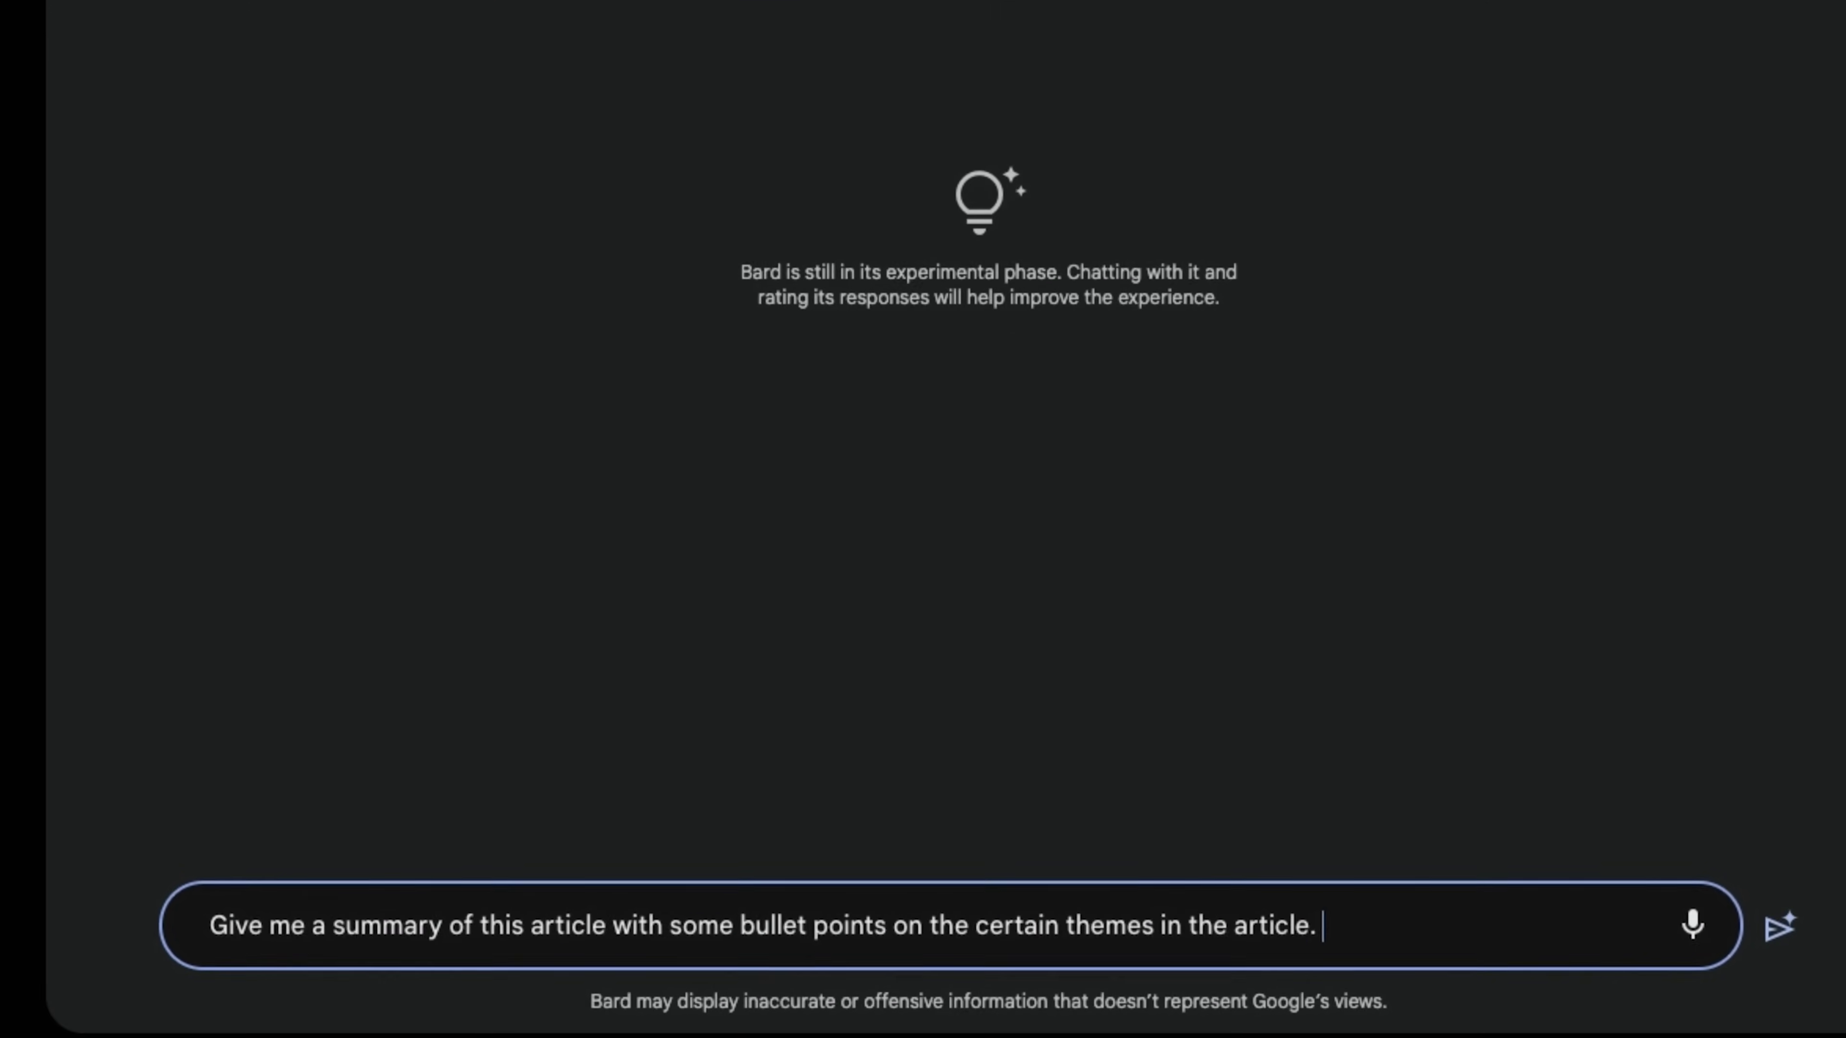
Paste the CNET URL into the summary prompt, submit it, and read the themes and keywords reply
{"action": "key", "text": "ctrl+v"}
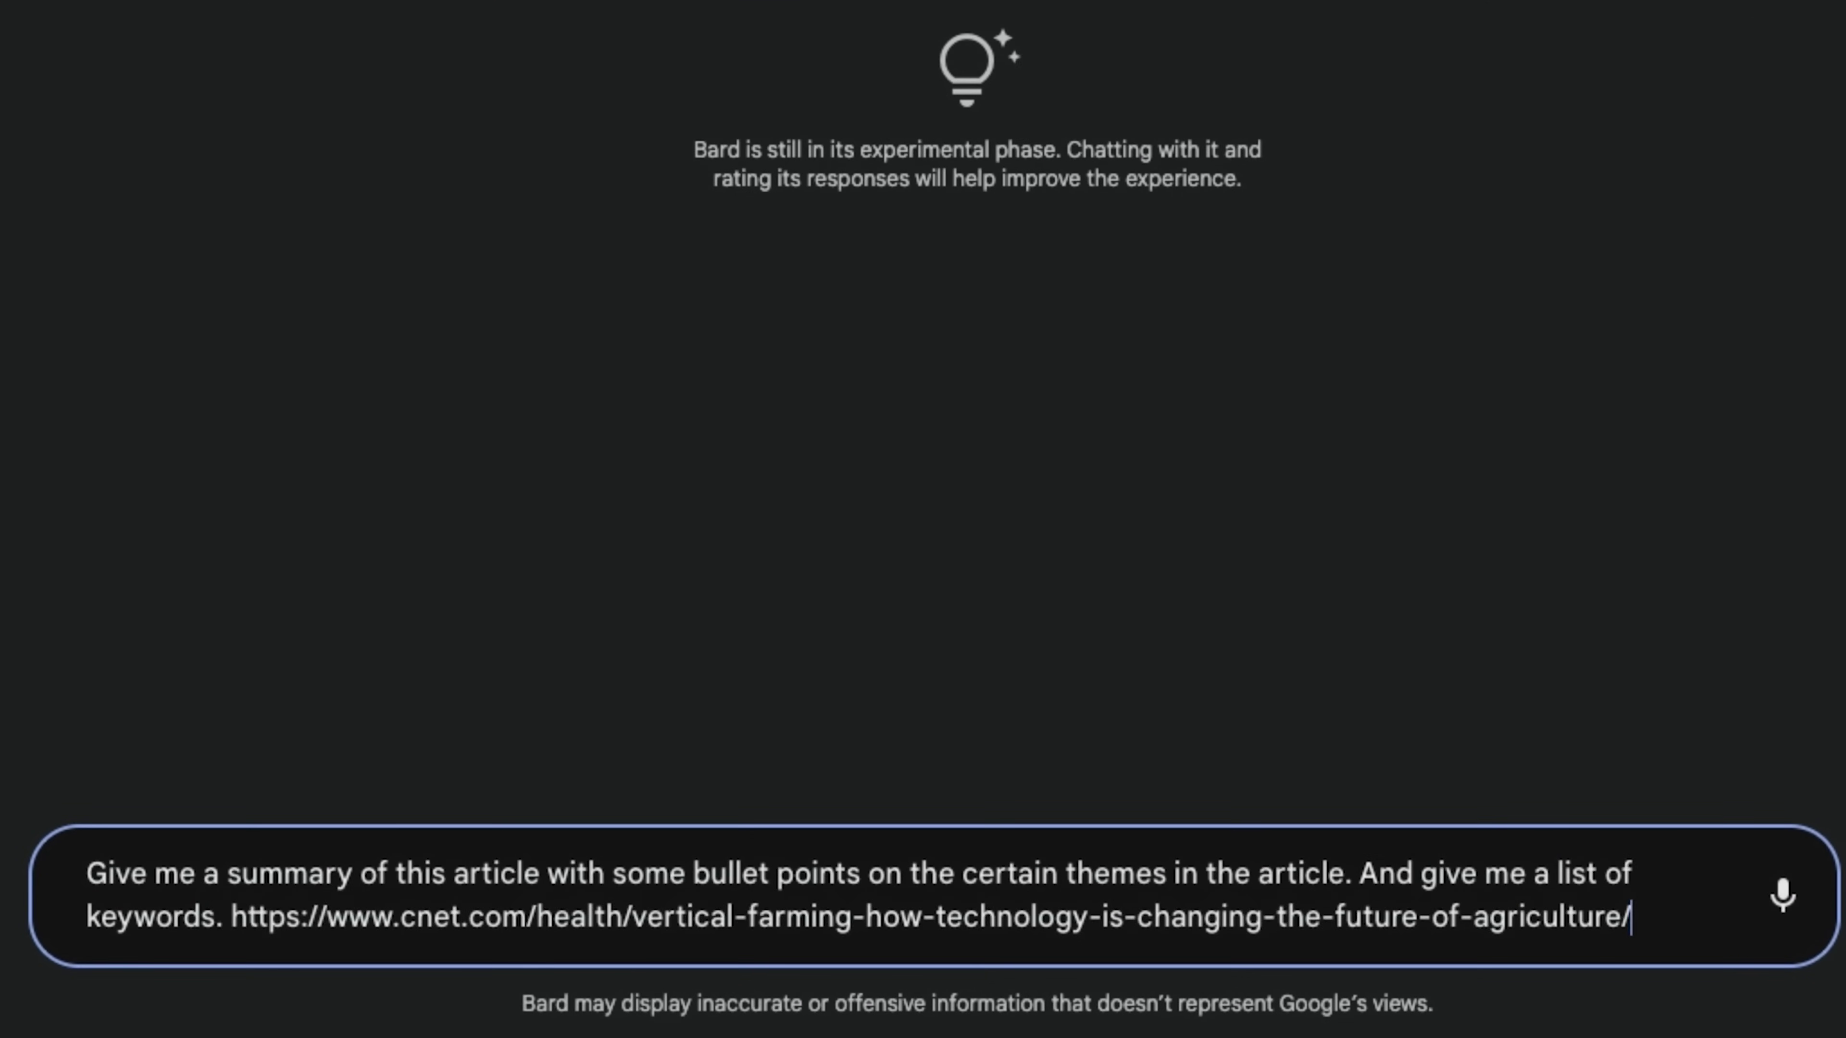
{"action": "key", "text": "Return"}
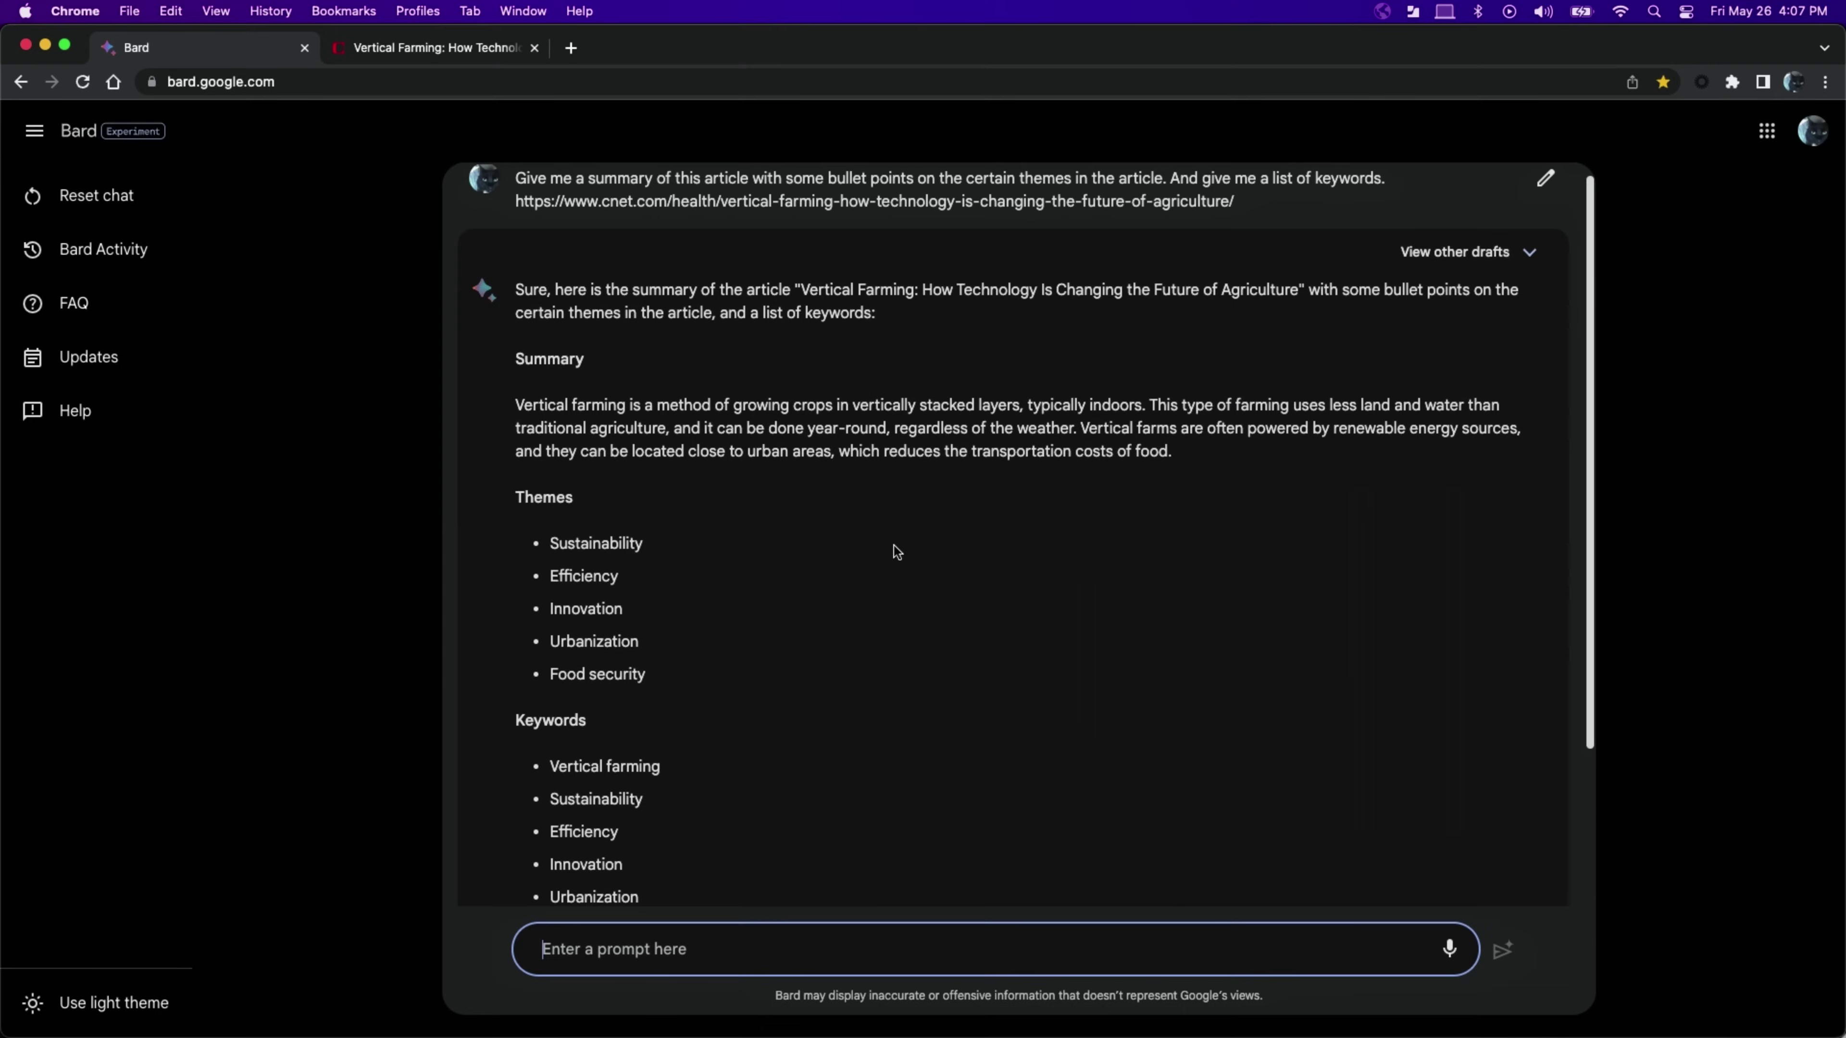
{"action": "scroll", "coordinate": [896, 551], "scroll_direction": "down", "scroll_amount": 3}
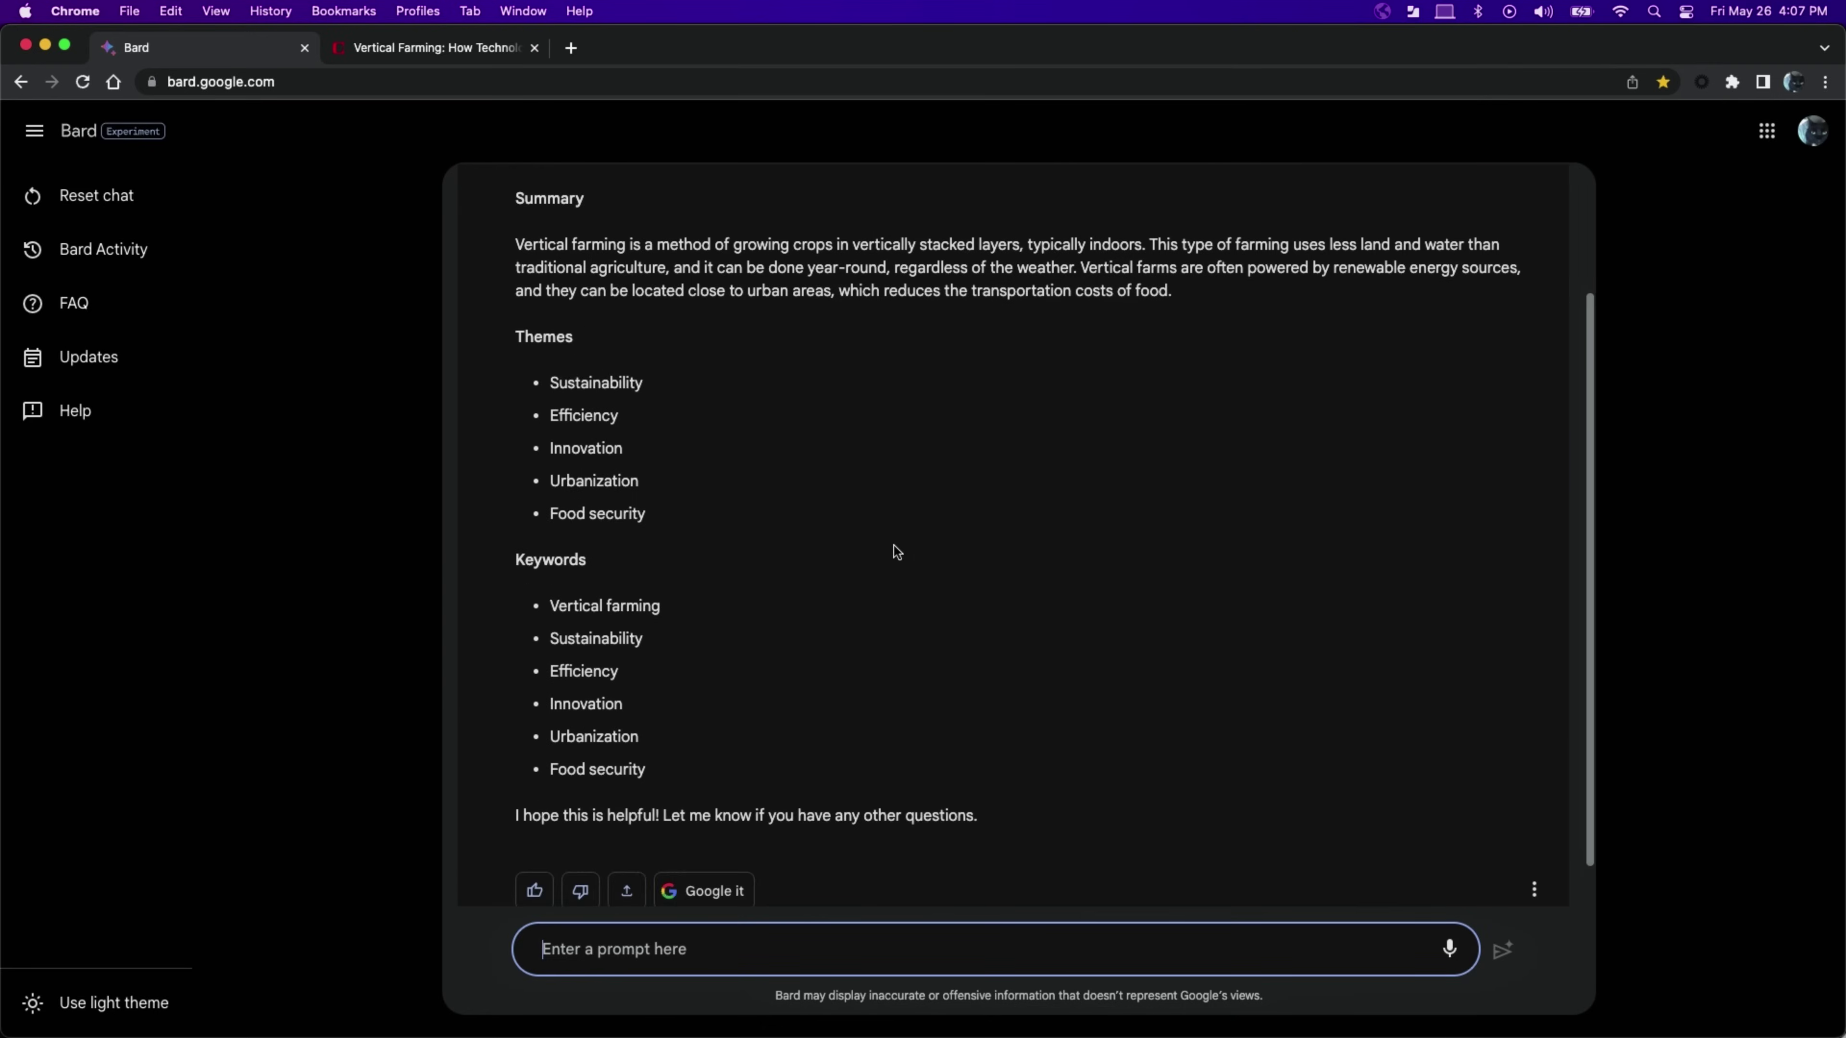
{"action": "scroll", "coordinate": [896, 552], "scroll_direction": "down", "scroll_amount": 1}
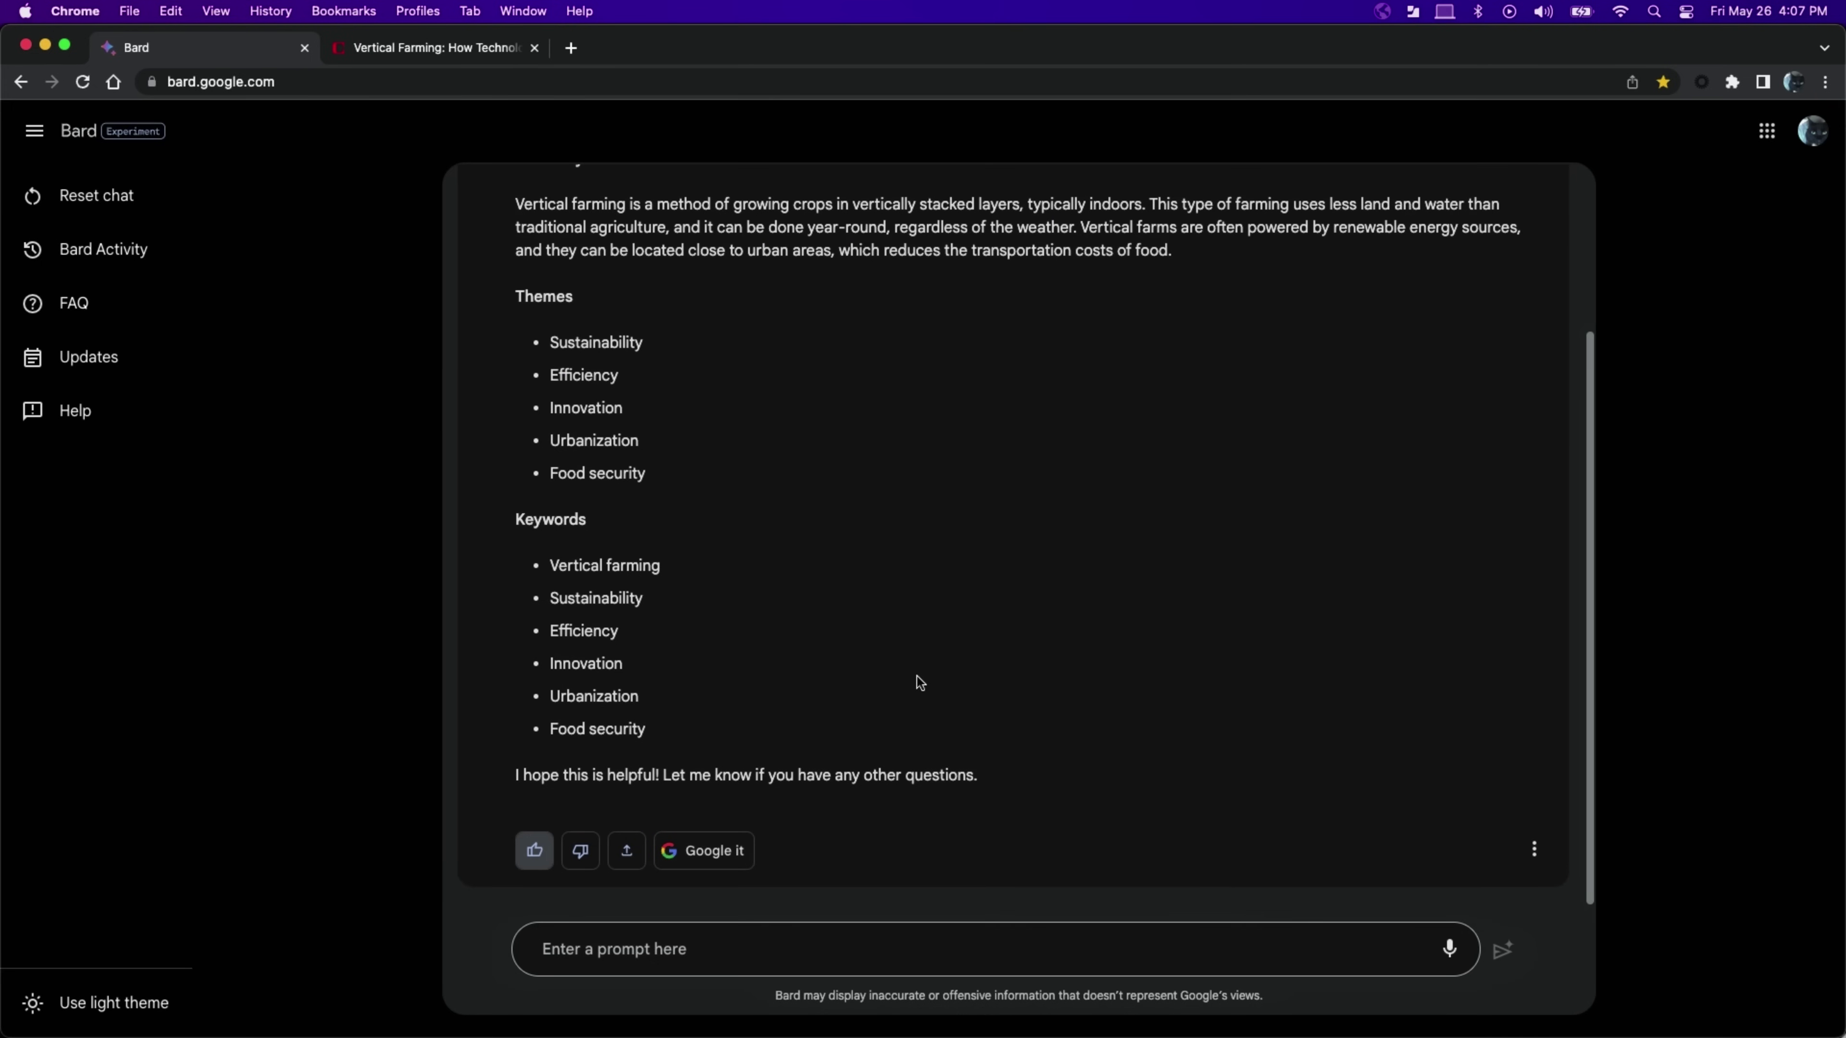
{"action": "scroll", "coordinate": [917, 675], "scroll_direction": "up", "scroll_amount": 3}
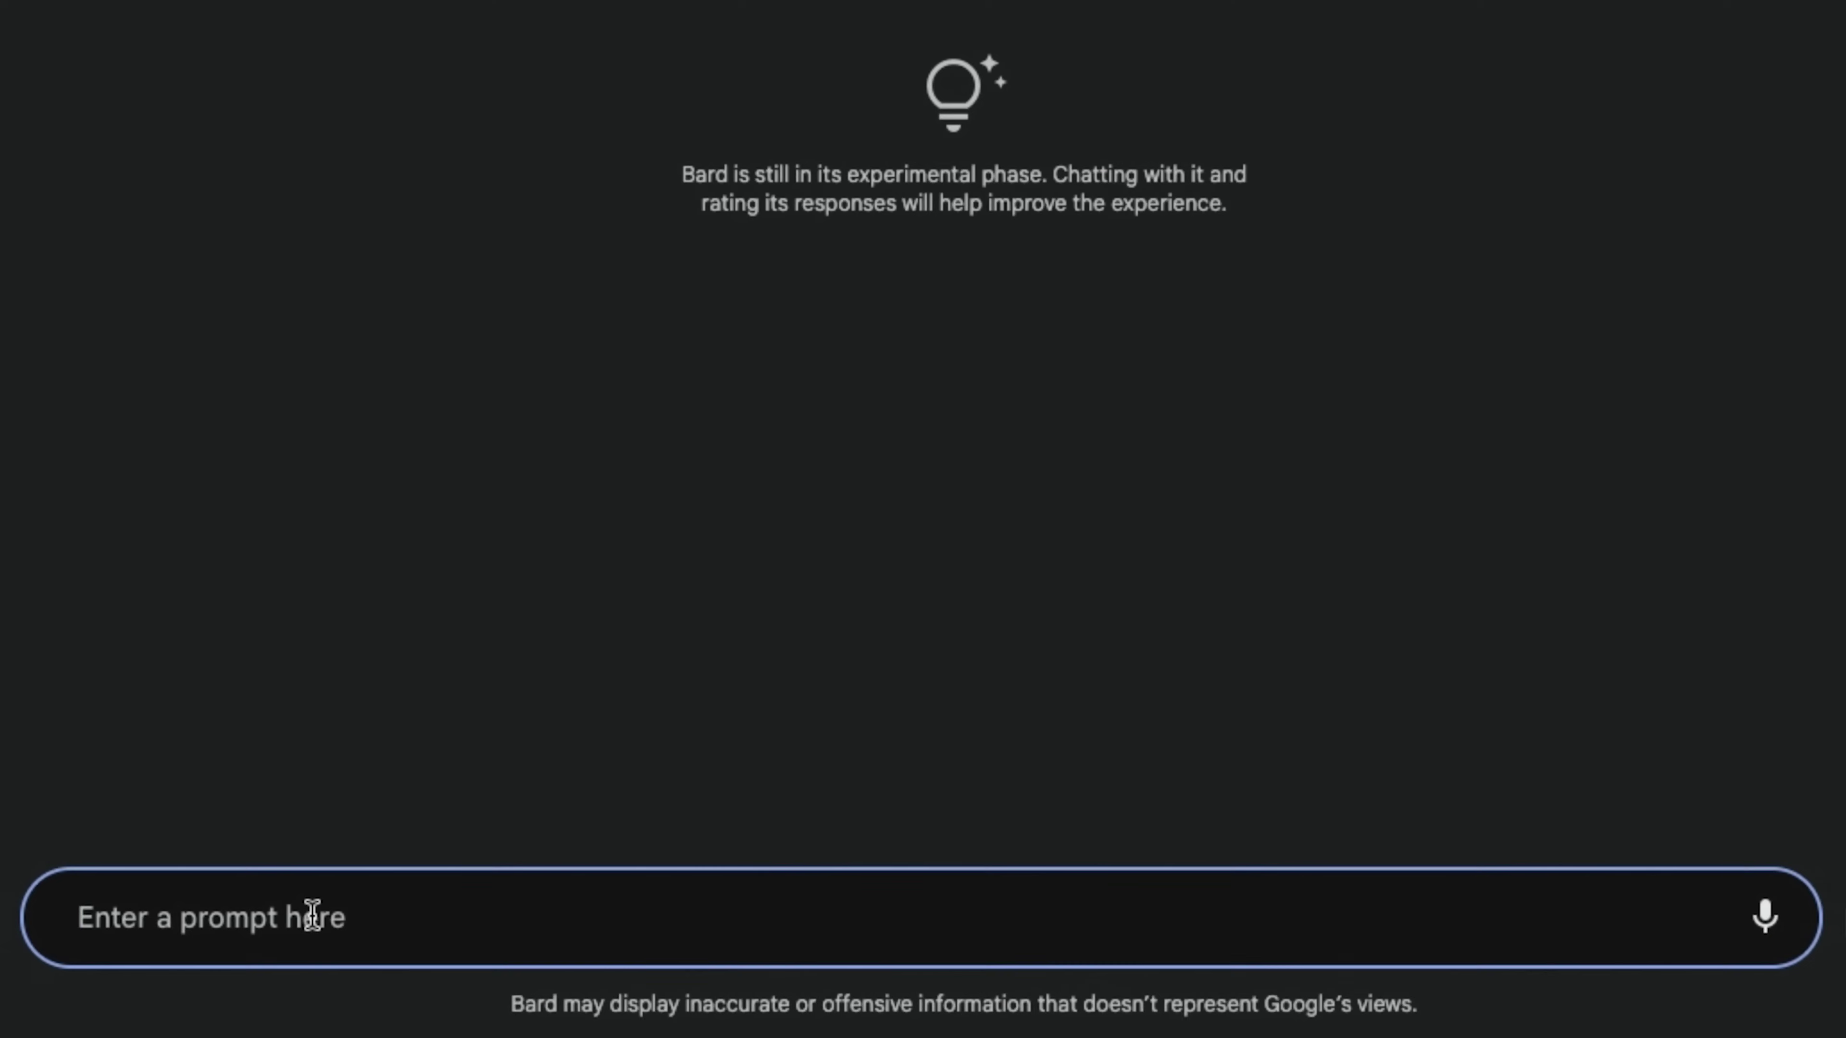
Ask for YouTube keyword tags about Apple's rumored VR headset and scroll the returned tag list
{"action": "type", "text": "find "}
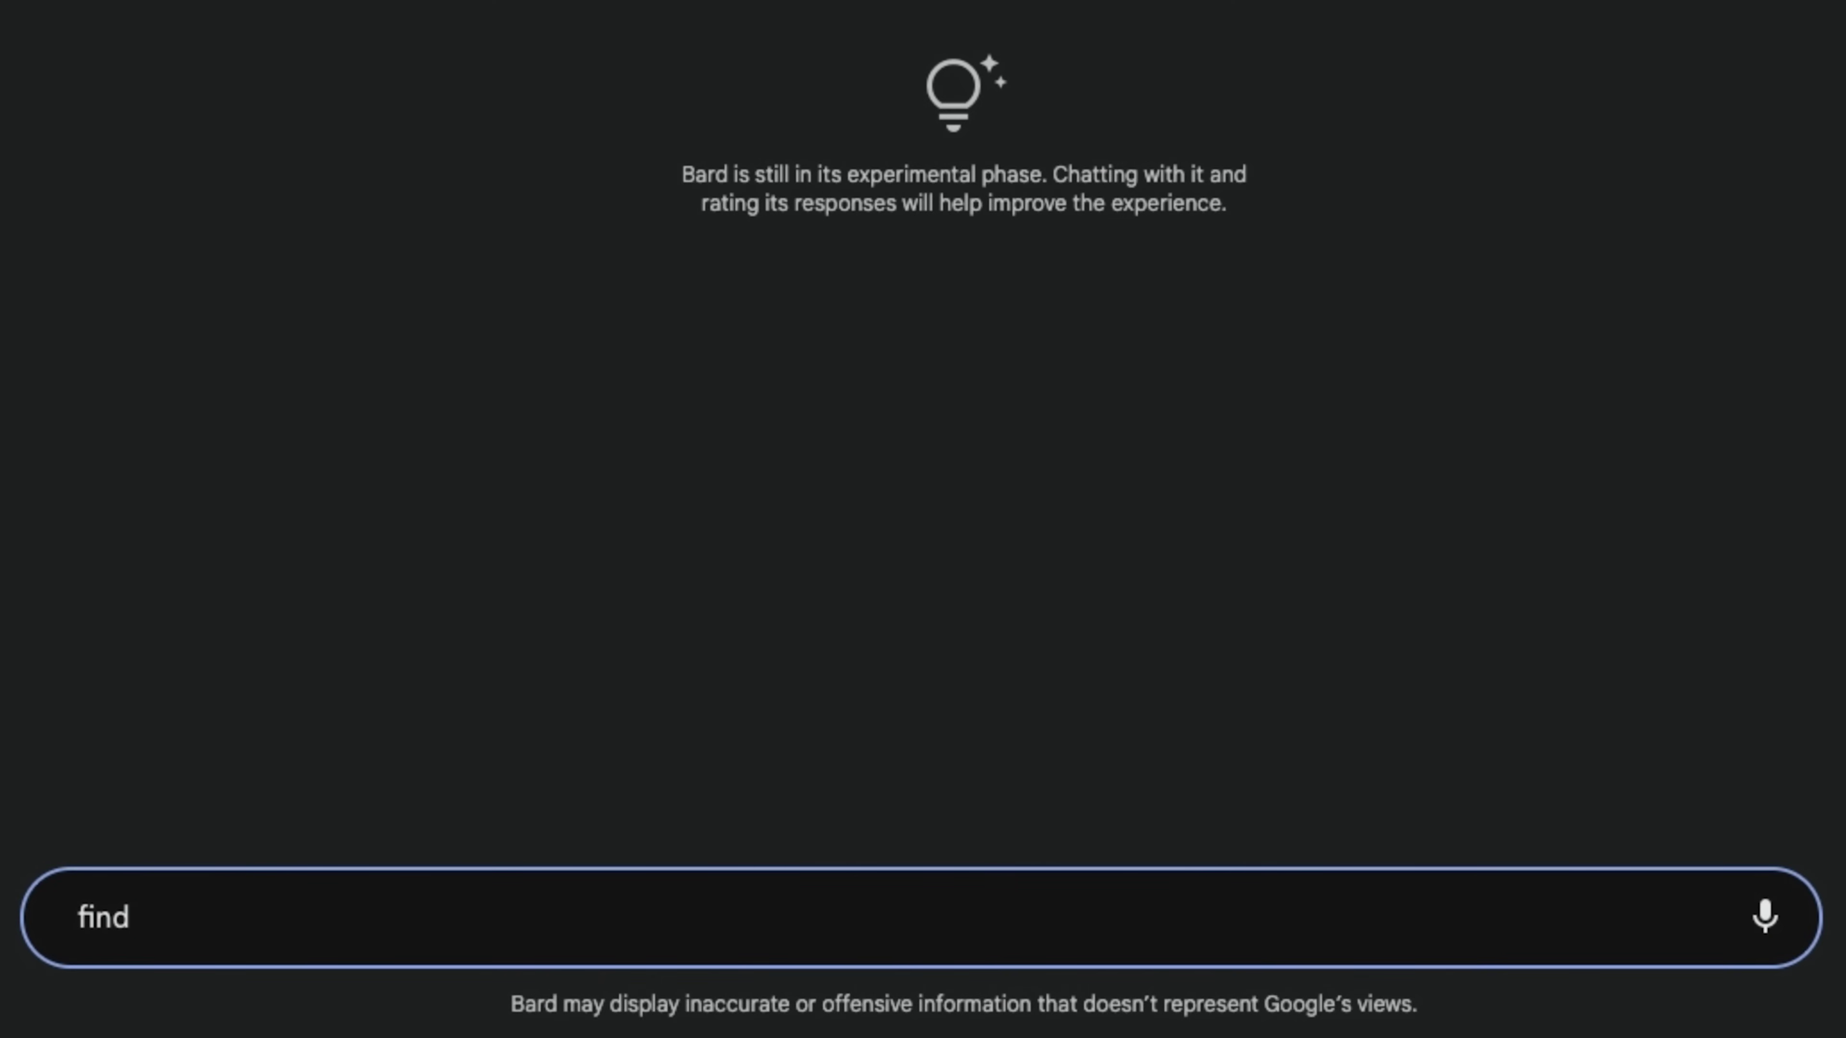
{"action": "type", "text": "me some keyword tags for YouTube about t"}
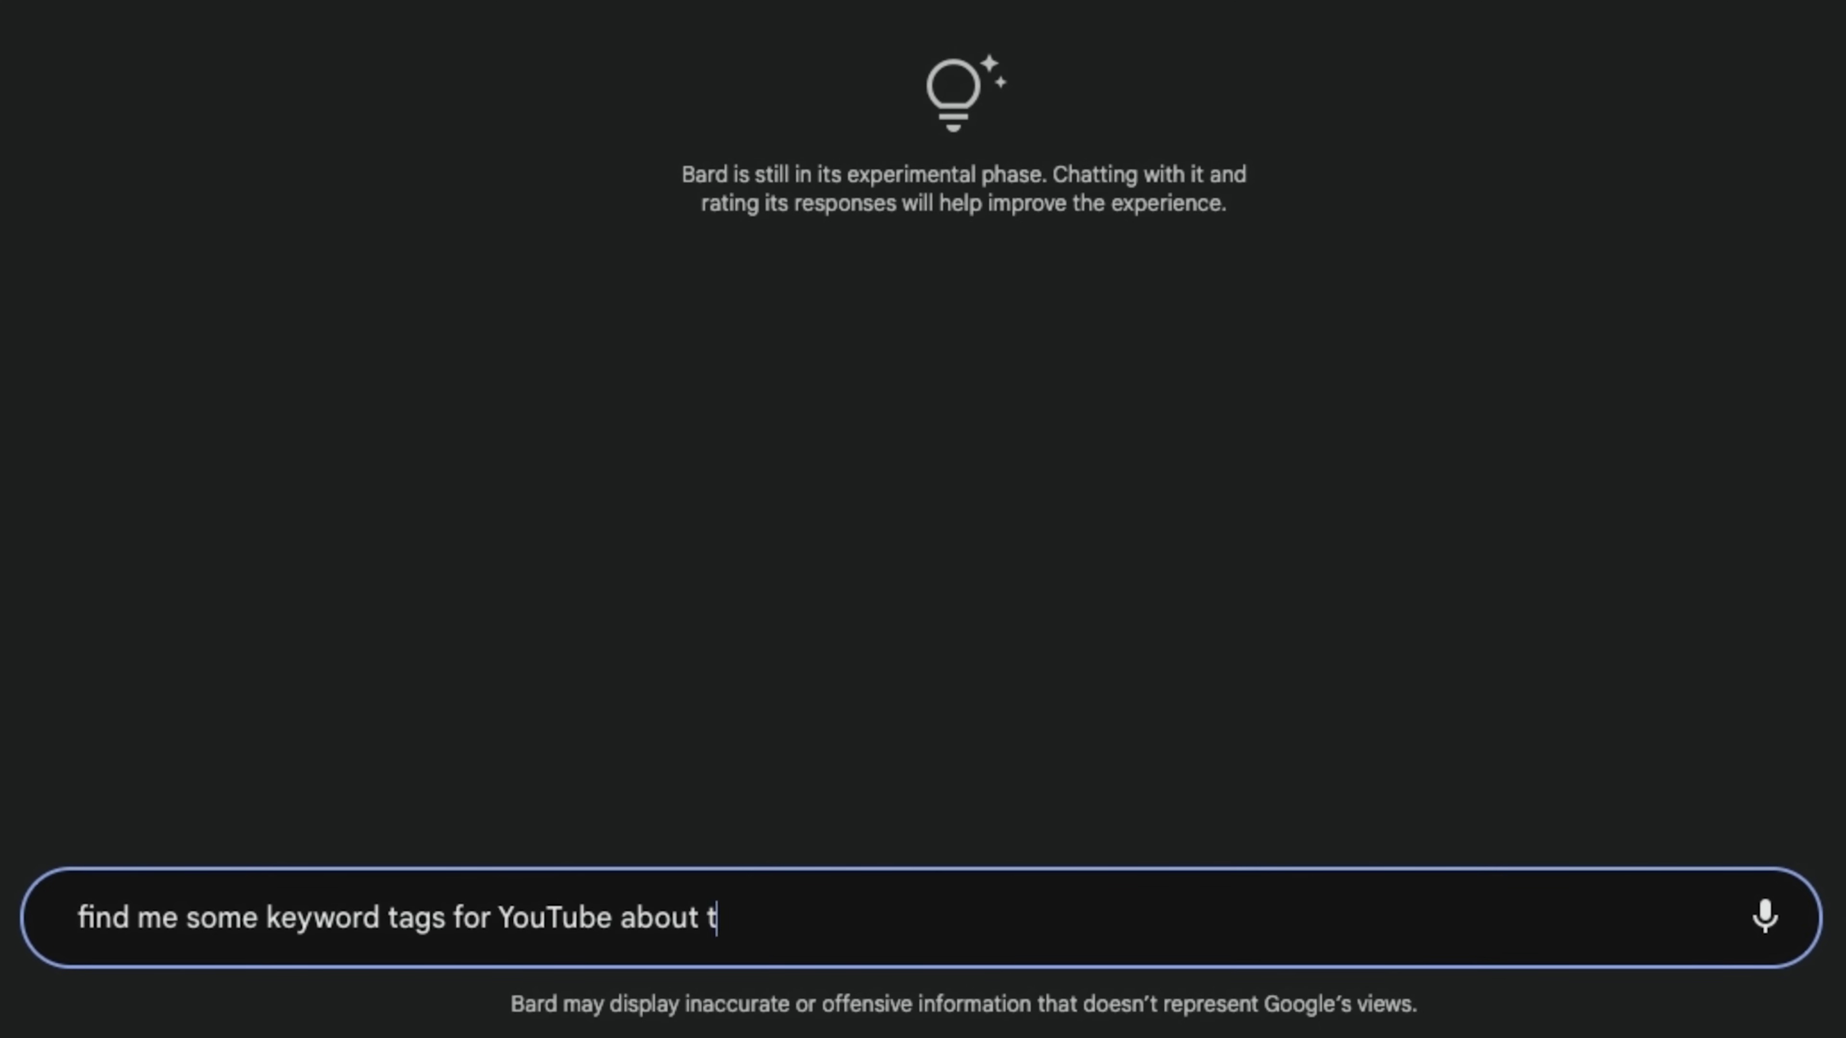
{"action": "key", "text": "BackSpace"}
{"action": "type", "text": "Apple's r"}
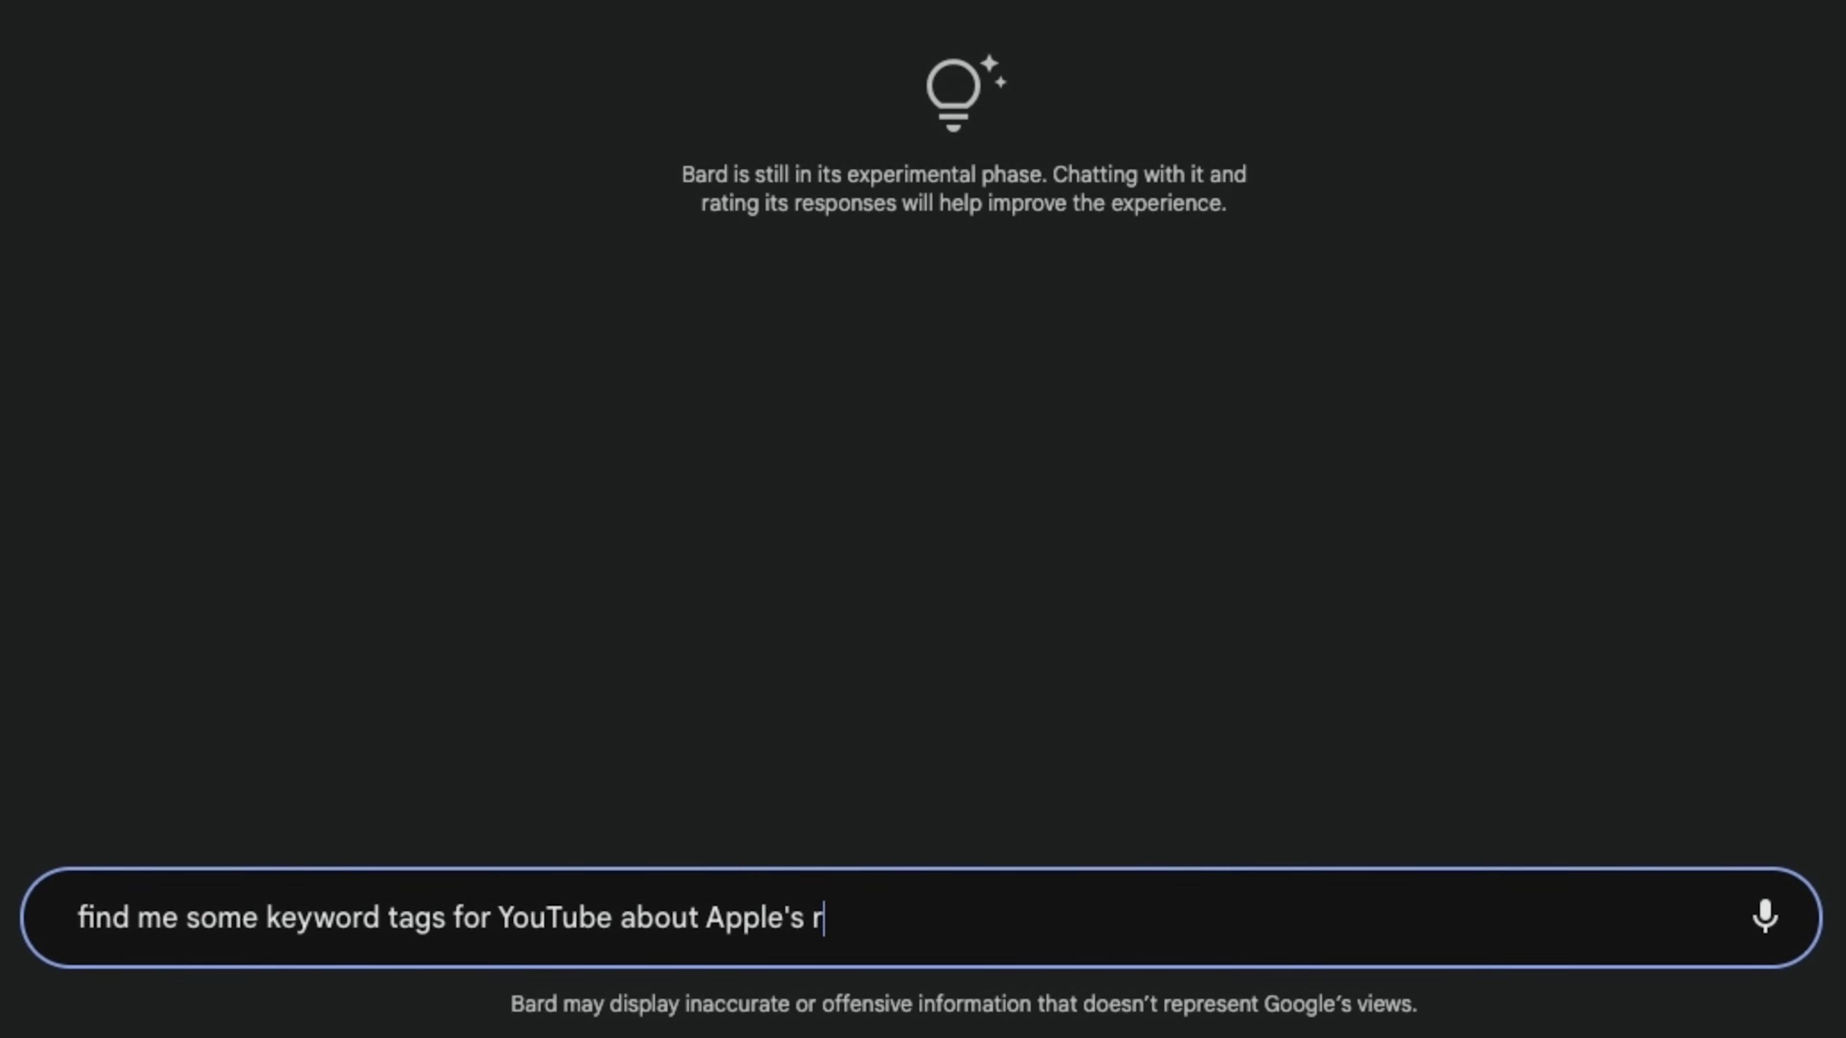
{"action": "type", "text": "umored VR headset"}
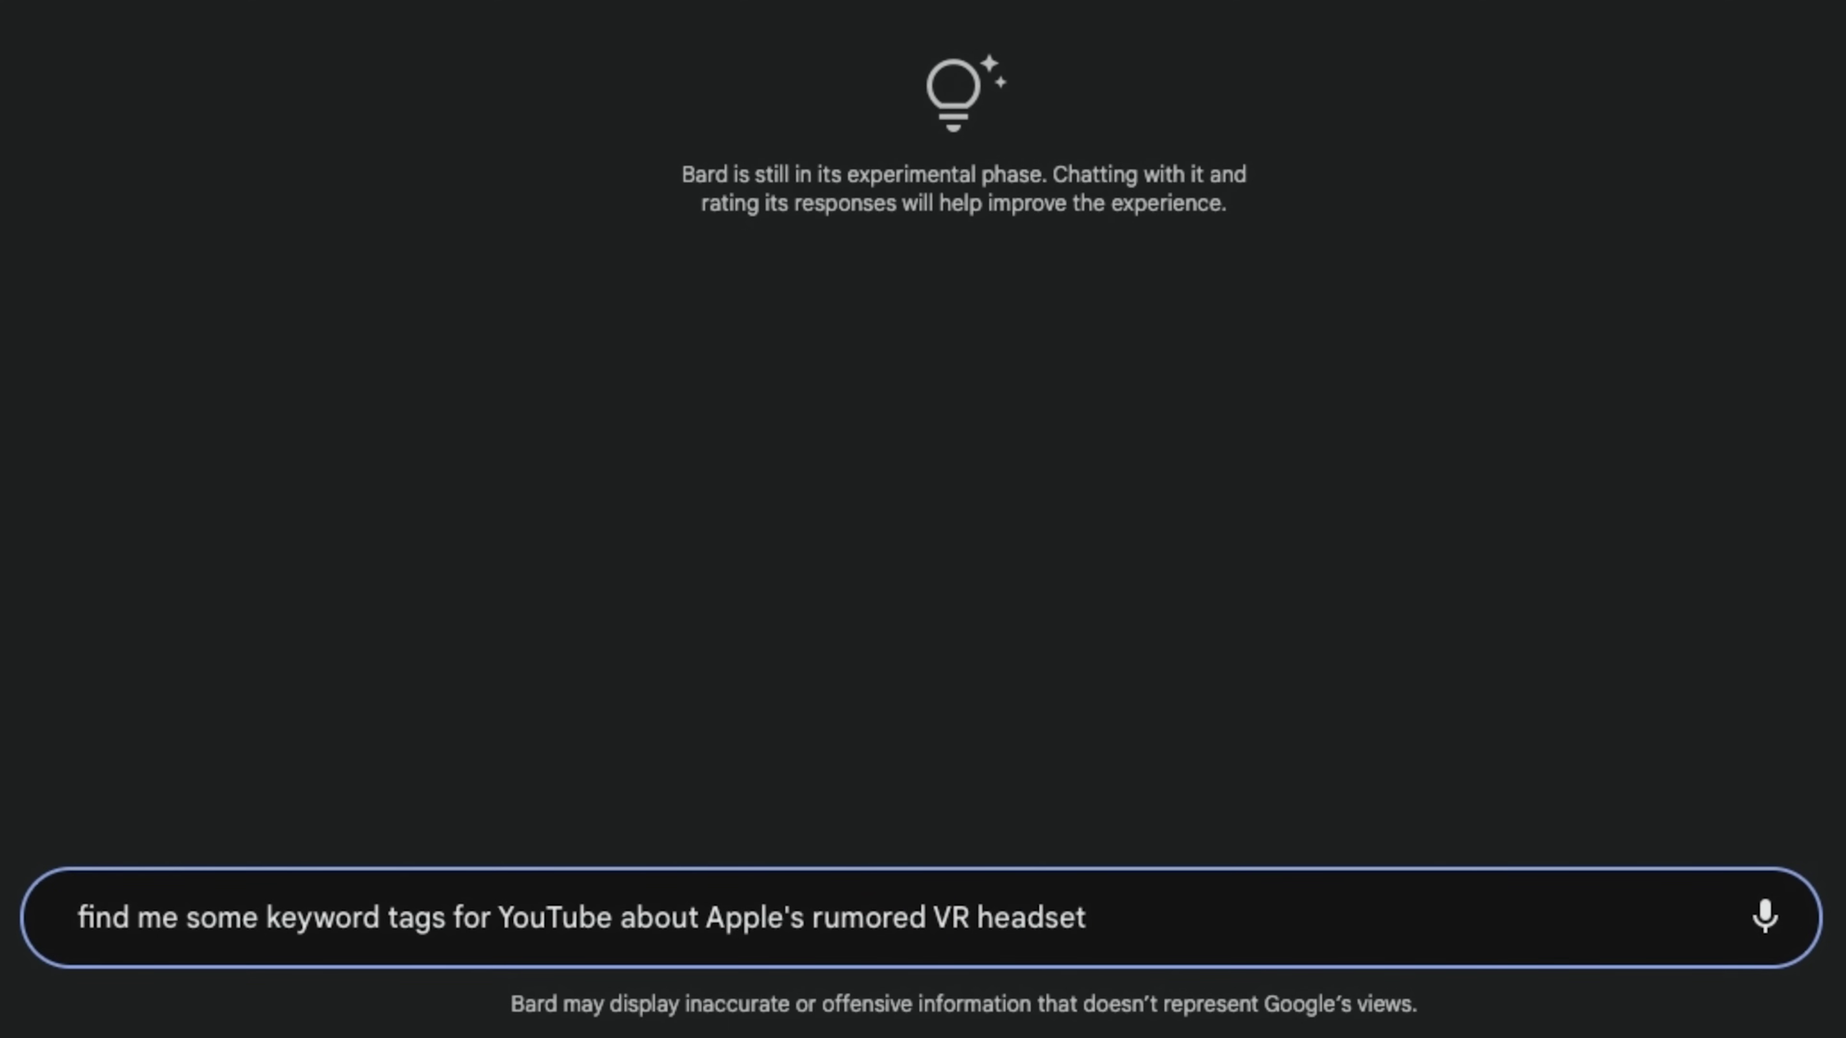
{"action": "key", "text": "Return"}
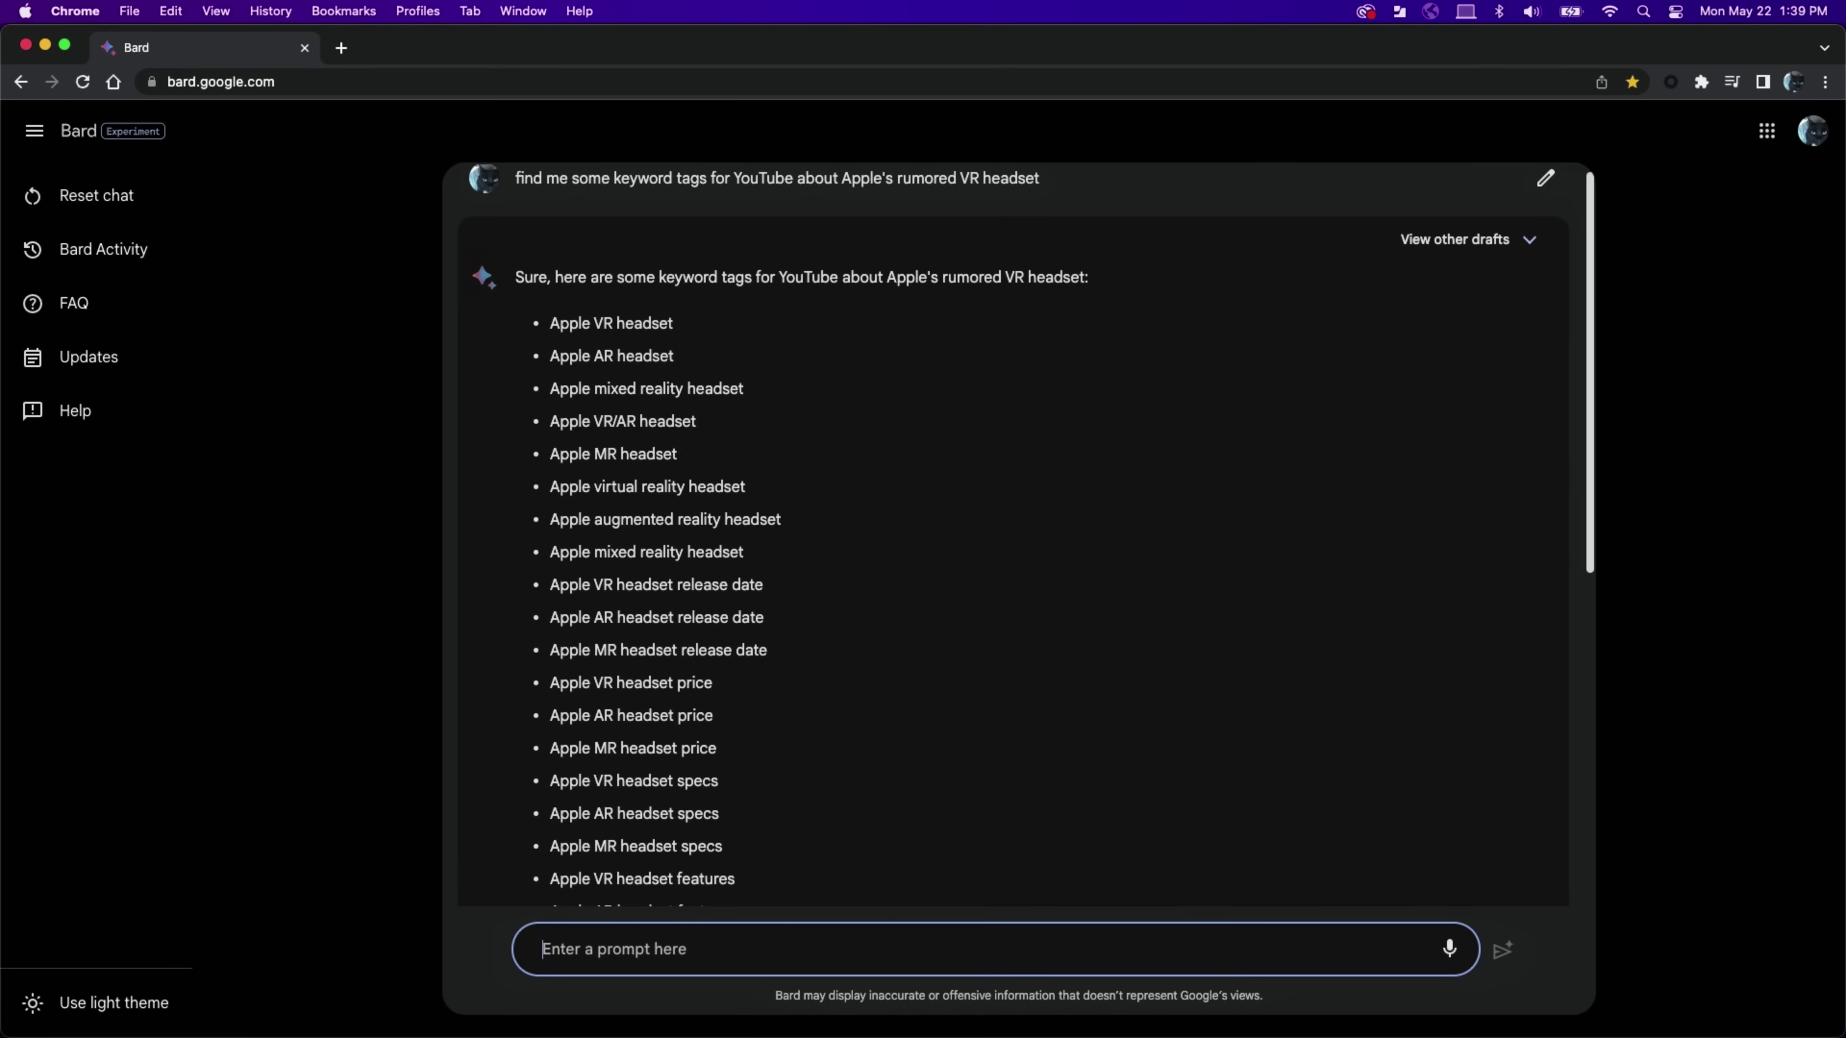
{"action": "scroll", "coordinate": [1031, 703], "scroll_direction": "down", "scroll_amount": 10}
{"action": "scroll", "coordinate": [1031, 704], "scroll_direction": "up", "scroll_amount": 9}
{"action": "scroll", "coordinate": [1030, 709], "scroll_direction": "up", "scroll_amount": 1}
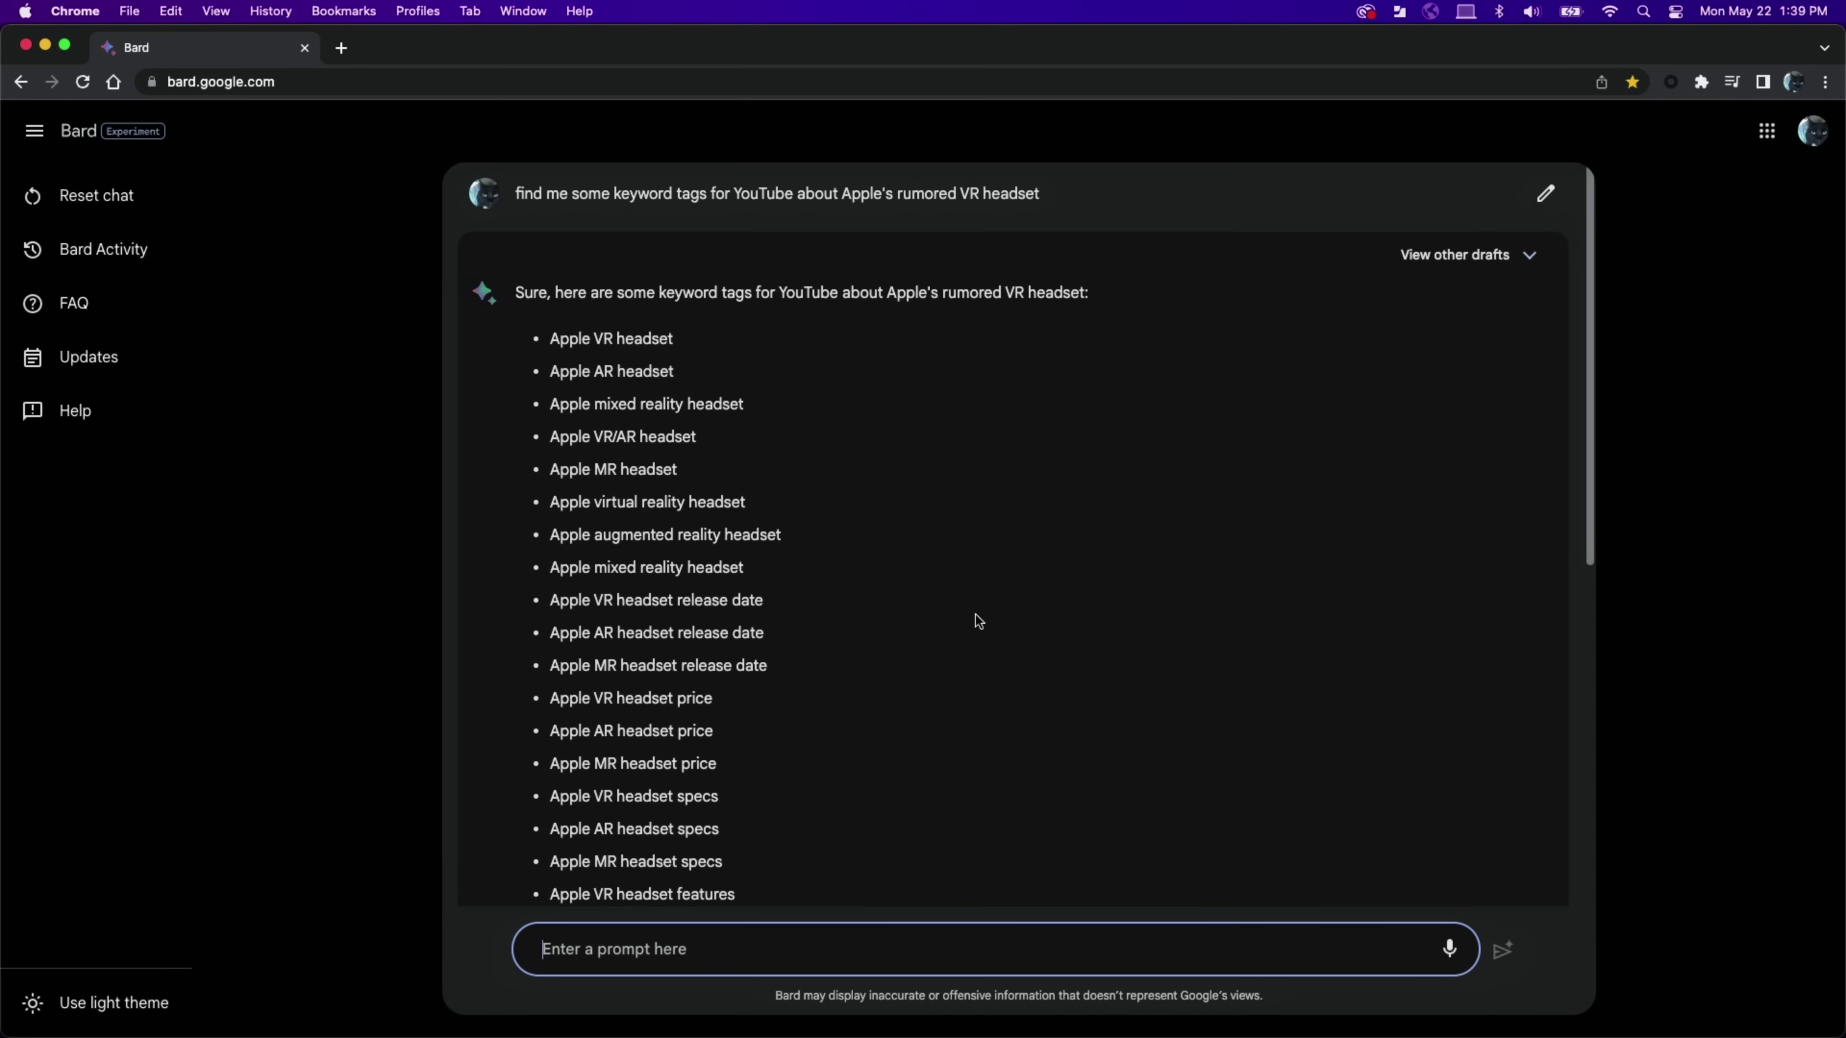
{"action": "scroll", "coordinate": [983, 624], "scroll_direction": "down", "scroll_amount": 10}
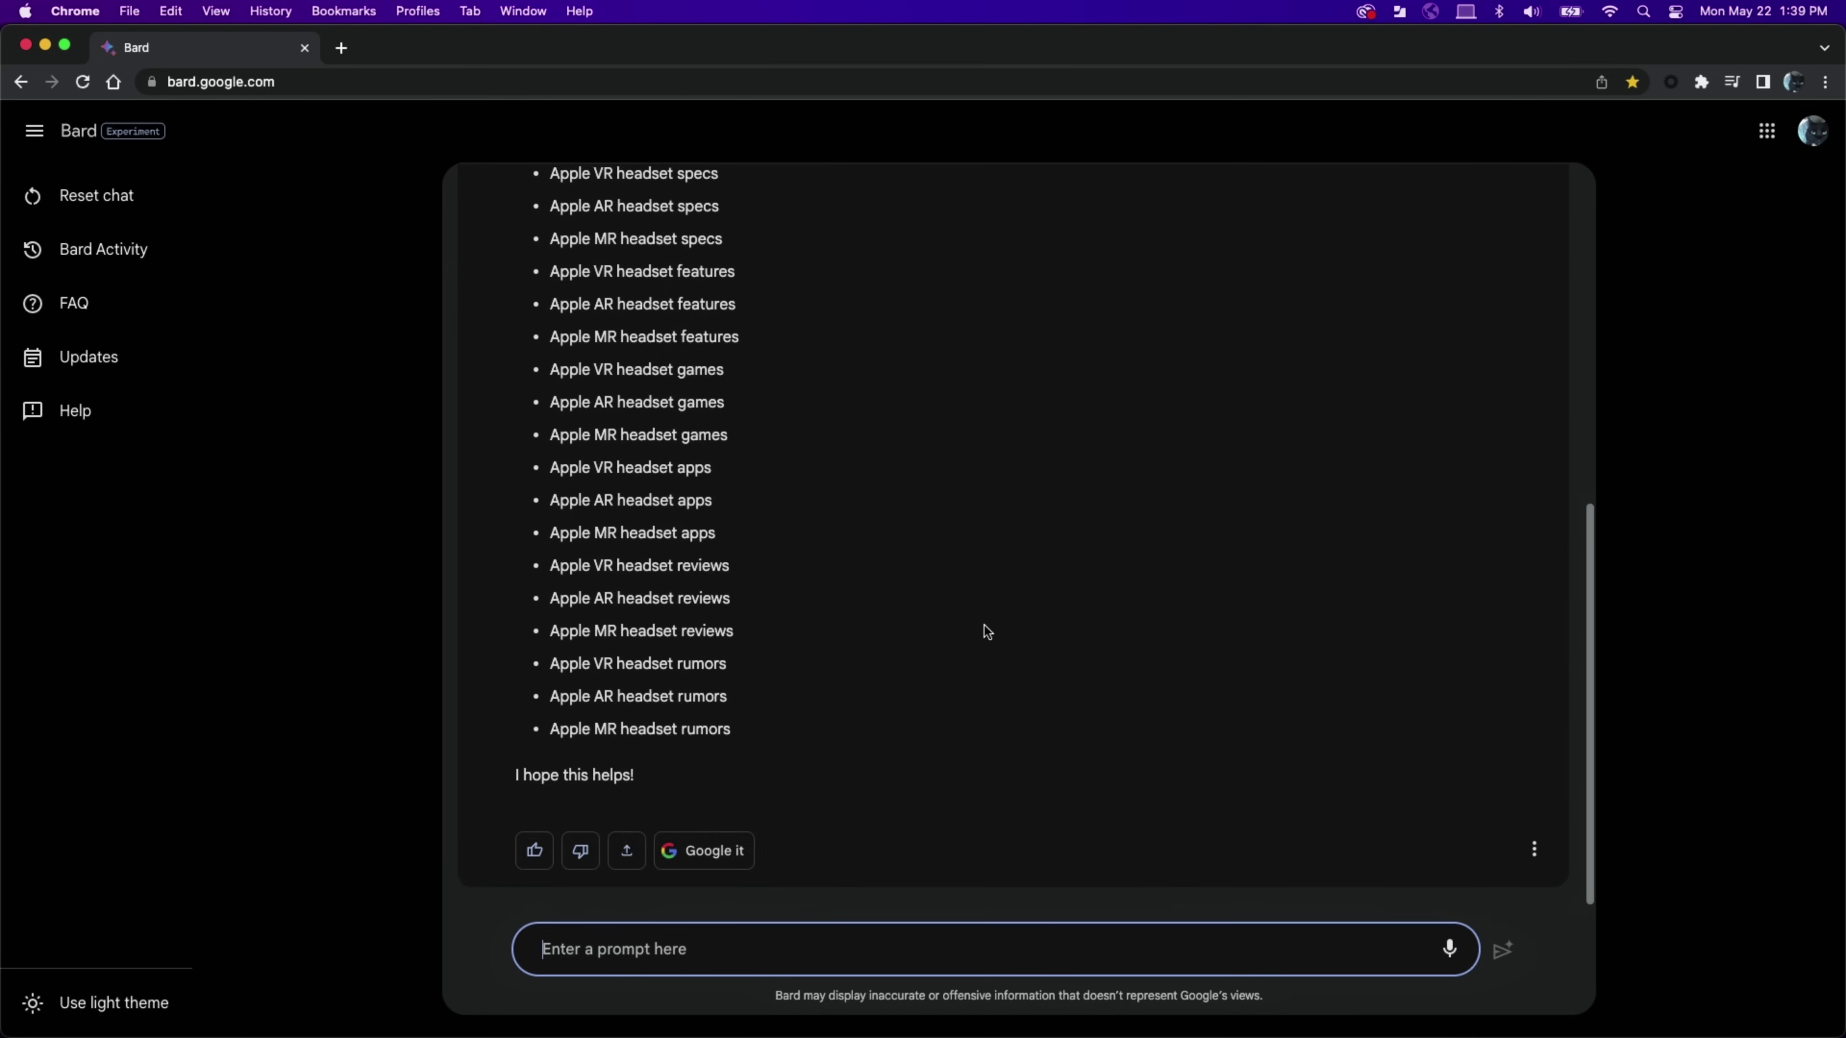